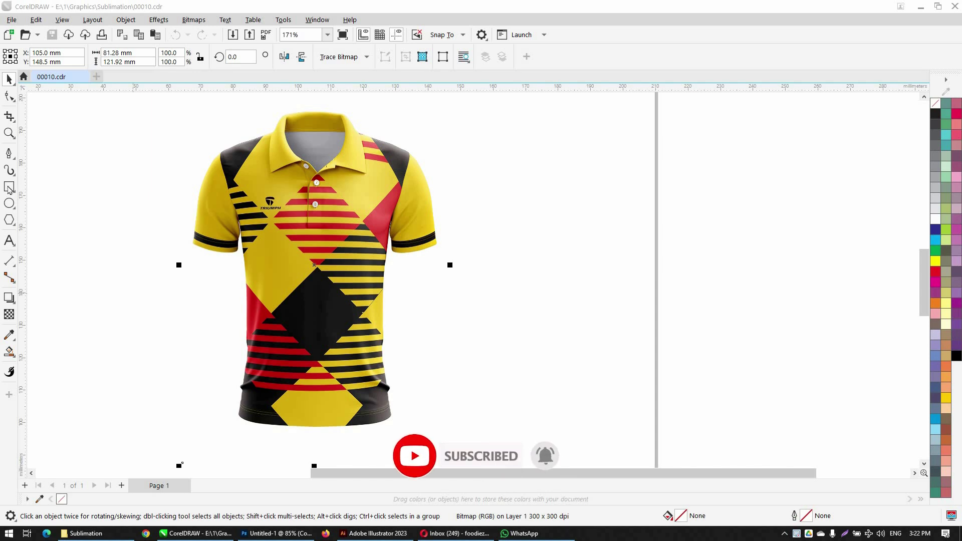
Step: Draw a square about 21.6 mm on a side in the empty area beside the shirt image
left_click(9, 187)
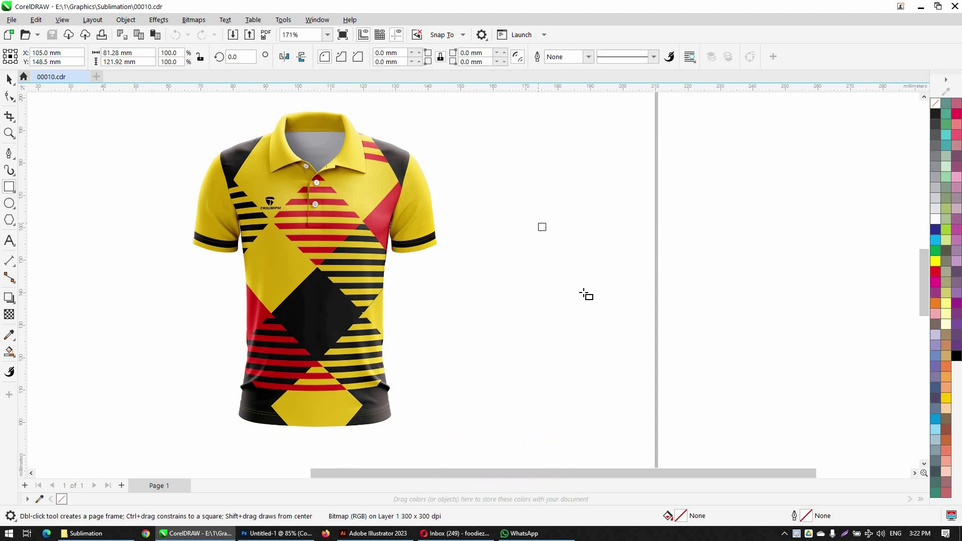
left_click_drag(538, 223, 586, 293)
key("space")
left_click(608, 230)
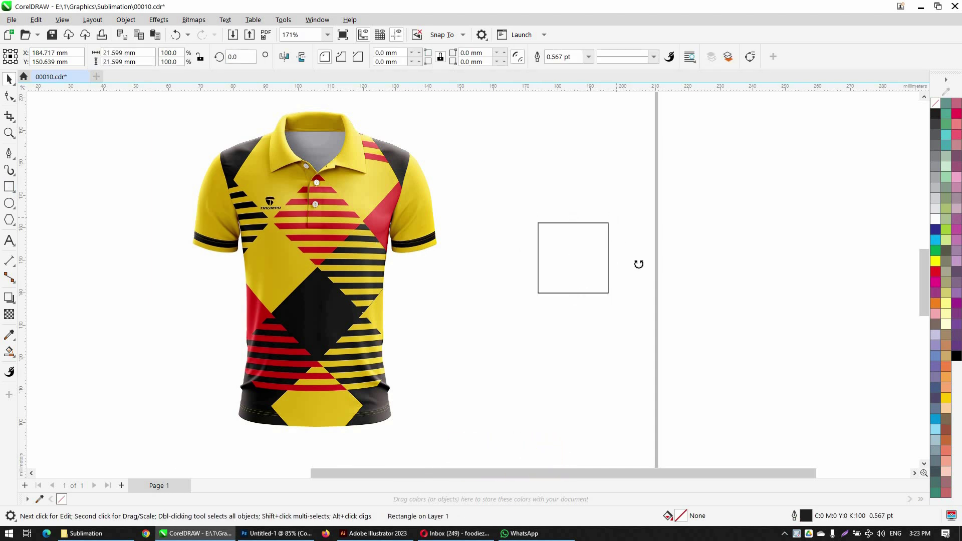
Step: Duplicate the square so that the copy sits flush against its right edge
left_click_drag(638, 265, 608, 253)
left_click(543, 257)
key("ctrl+z")
right_click(608, 253)
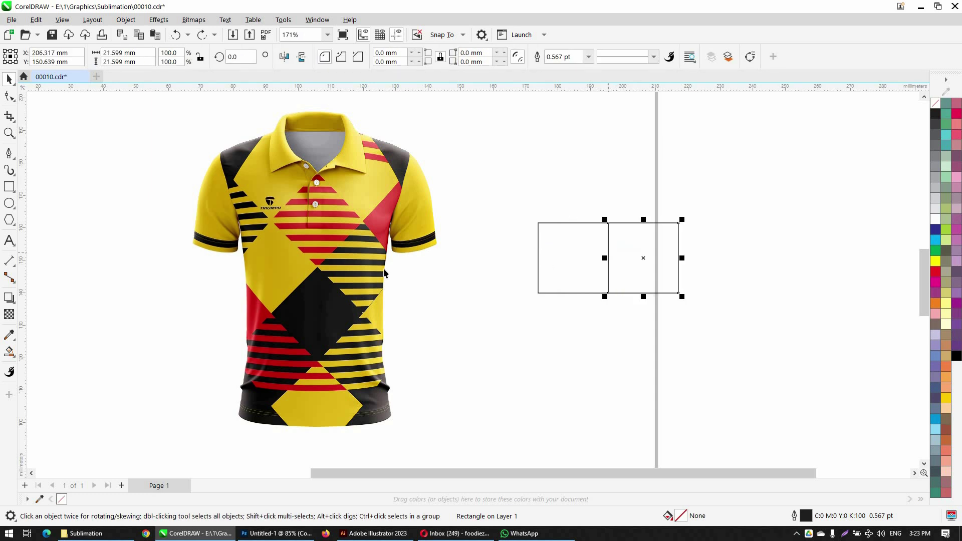
Step: Repeat the square duplication sideways until there is a row of ten adjoining squares
scroll(394, 270, "down", 1)
scroll(393, 273, "down", 1)
key("ctrl+r")
key("ctrl+r")
key("ctrl+r")
key("ctrl+r")
key("ctrl+r")
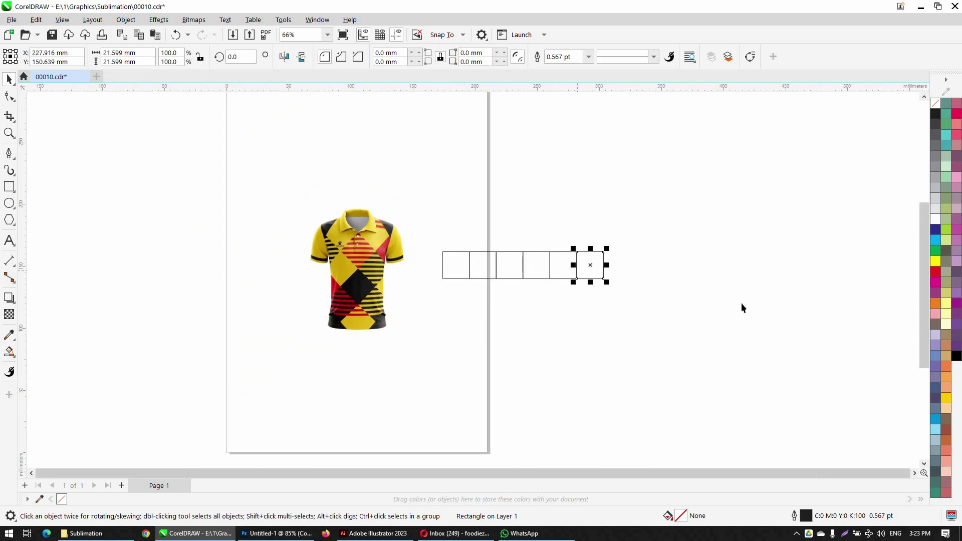
key("ctrl+r")
key("ctrl+r")
key("ctrl+r")
Step: Copy the whole row flush below itself and repeat the copy to form a 10 by 10 grid of squares
left_click_drag(422, 286, 784, 218)
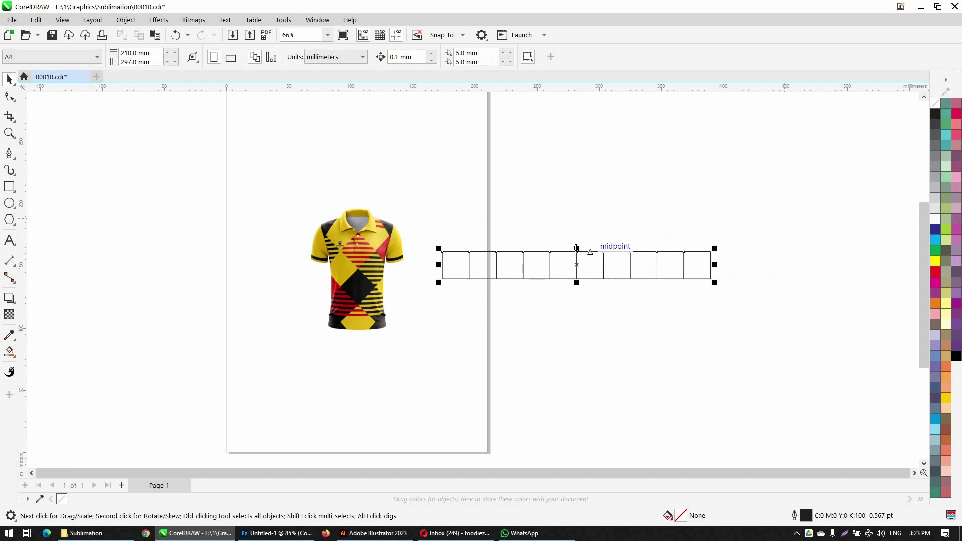
left_click_drag(577, 248, 577, 275)
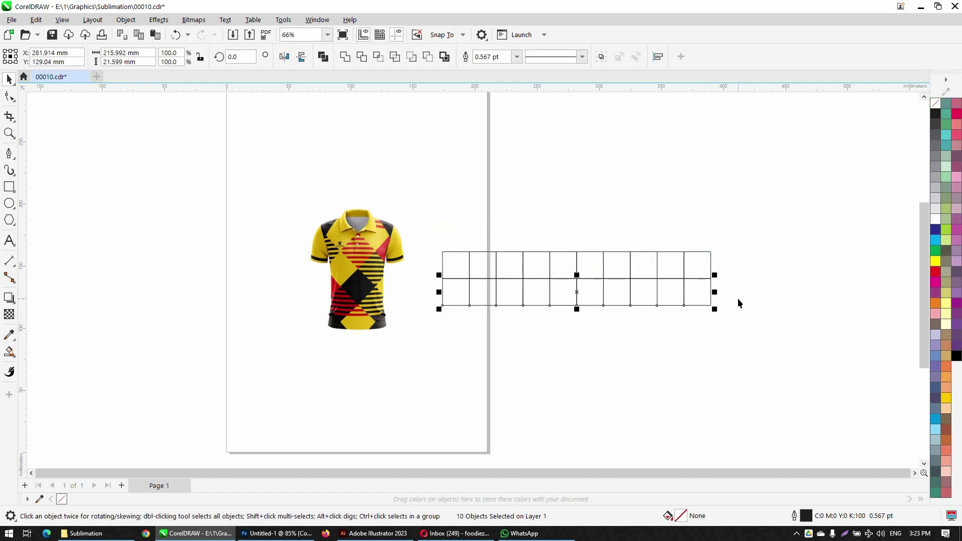
key("ctrl+r")
key("ctrl+r")
key("ctrl+r")
key("ctrl+r")
key("ctrl+r")
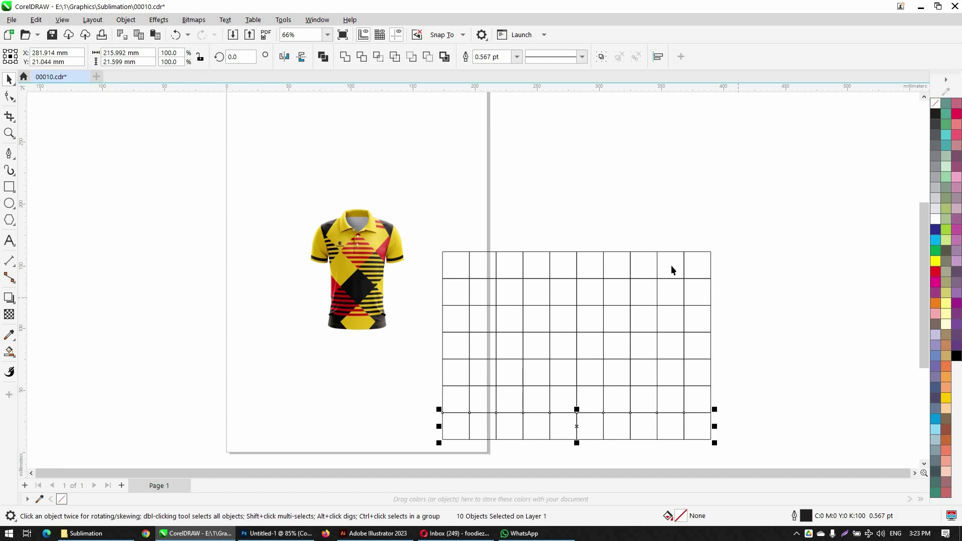
key("ctrl+r")
scroll(723, 263, "down", 1)
key("ctrl+r")
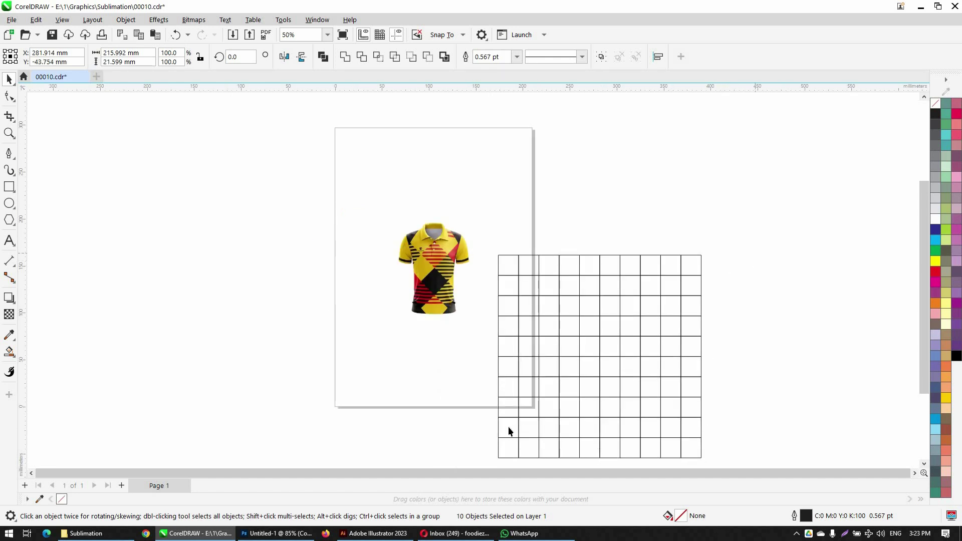
Step: Group all the grid squares and rotate the group 45 degrees into a diamond grid
left_click_drag(773, 242, 498, 441)
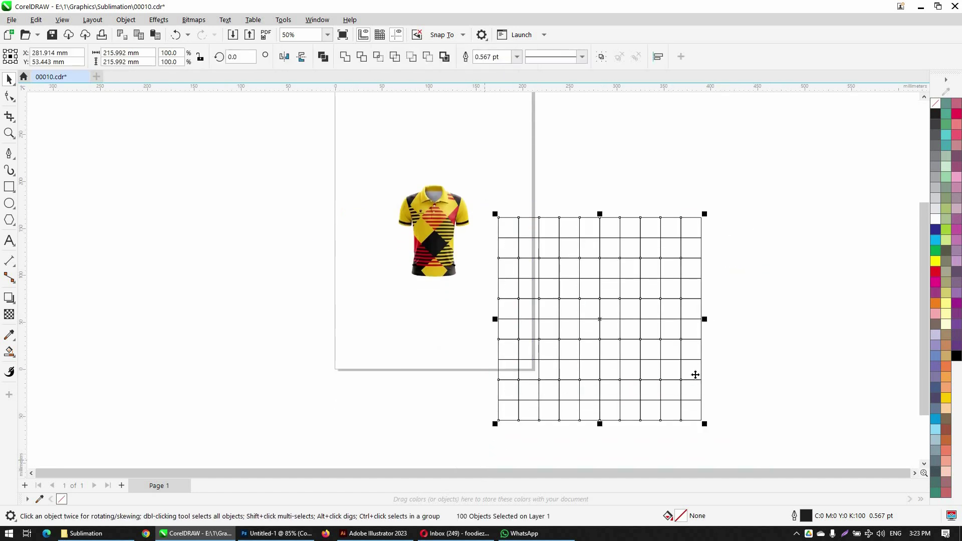
key("ctrl+g")
left_click(669, 310)
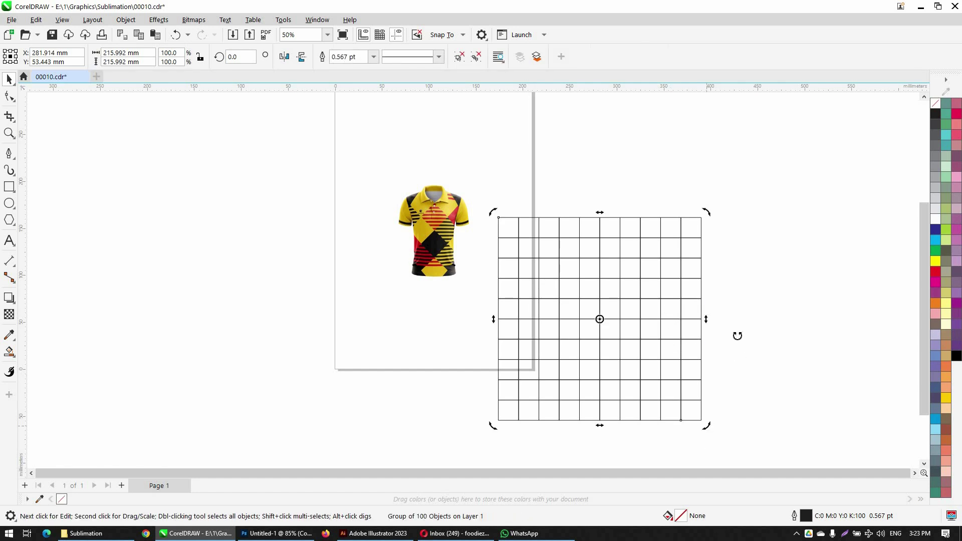
left_click_drag(736, 335, 734, 326)
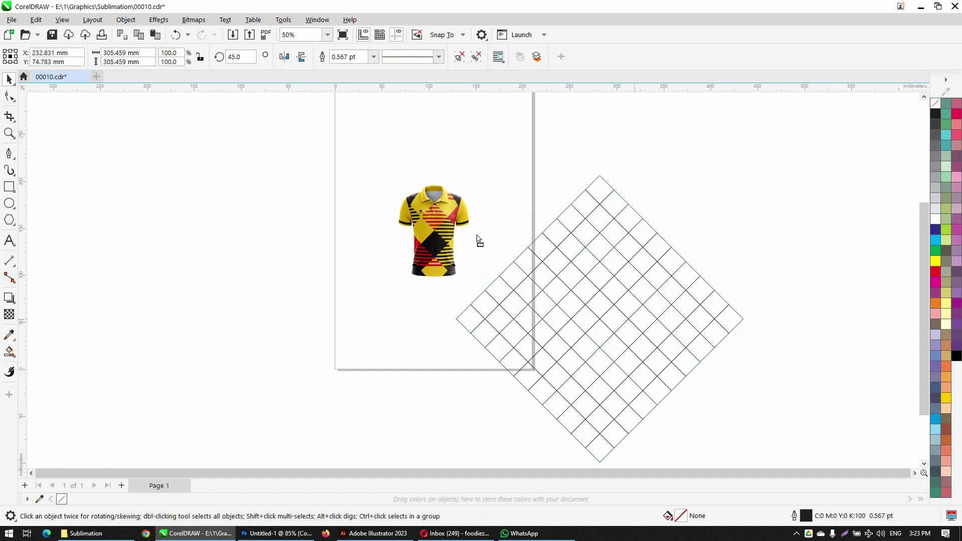
Step: Move the diamond grid over the shirt and scale it to about 93.7% to match the shirt's diamonds
left_click_drag(476, 236, 391, 204)
key("F2")
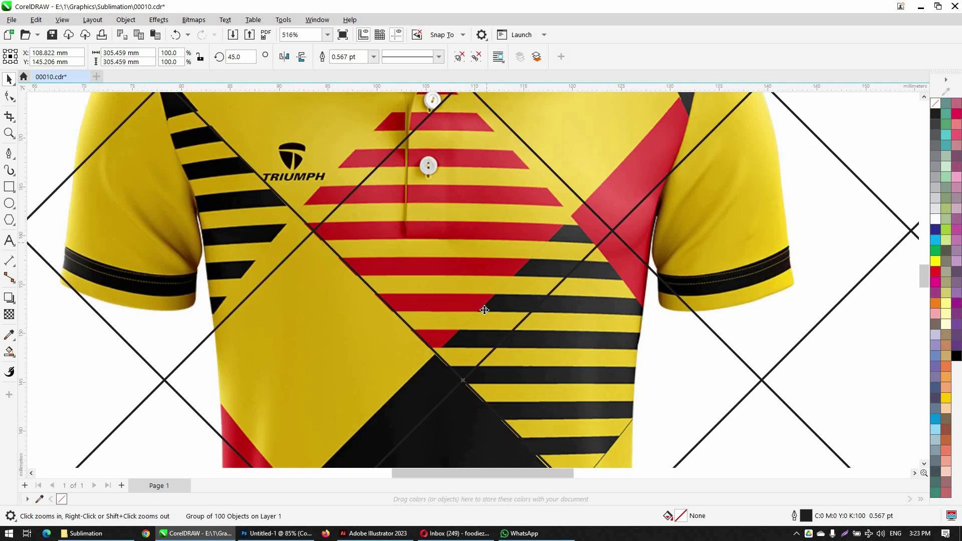
left_click_drag(457, 282, 369, 275)
key("shift+F2")
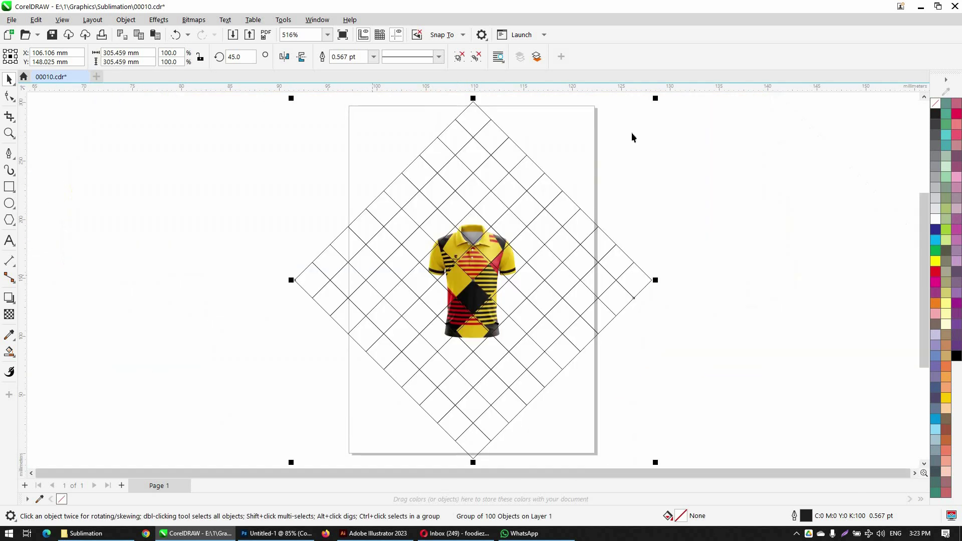
left_click_drag(652, 104, 644, 110)
Step: Shift the grid slightly so its crossings line up with the corners of the shirt's diamonds
key("F2")
left_click_drag(449, 233, 549, 305)
key("F2")
left_click_drag(254, 258, 445, 397)
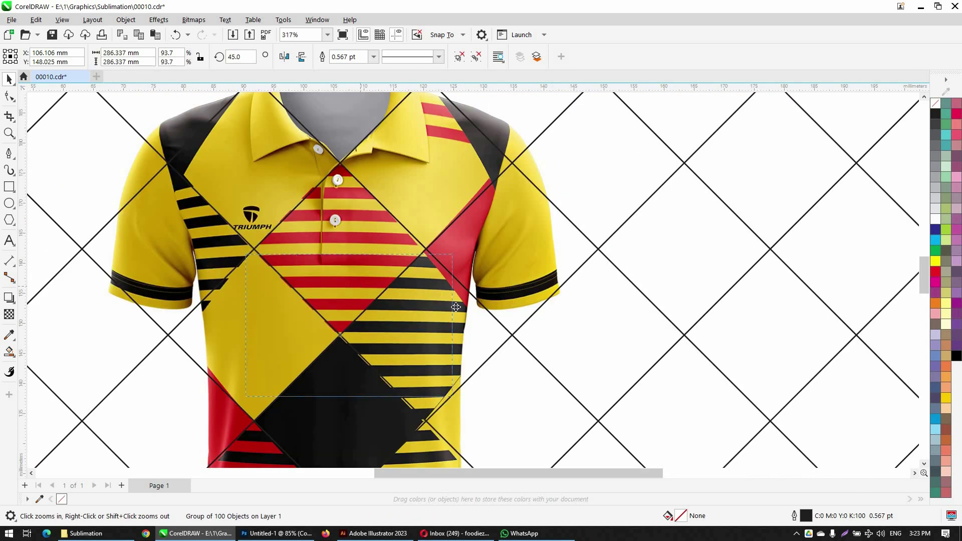
left_click_drag(456, 307, 490, 319)
scroll(453, 308, "down", 1)
key("F2")
left_click_drag(335, 305, 338, 306)
key("shift+F2")
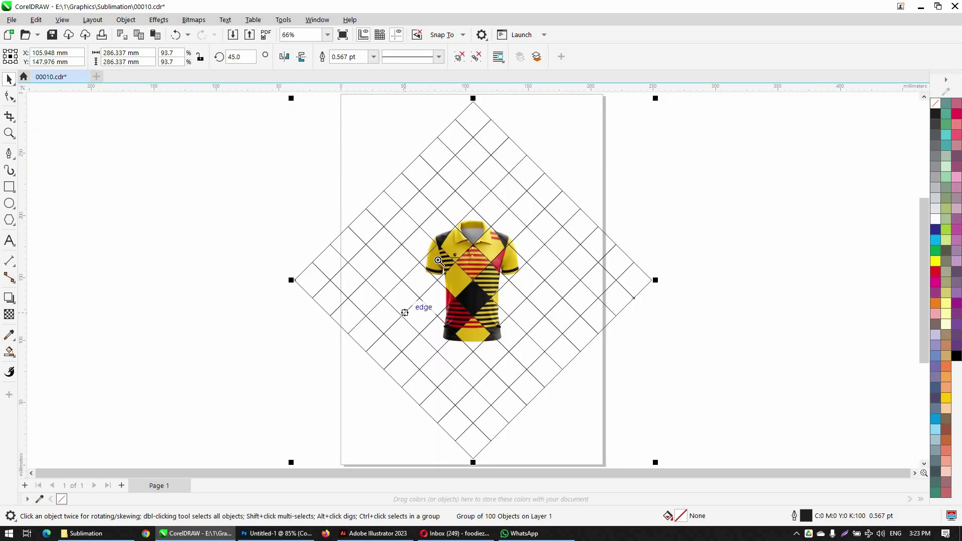
Step: Lock the shirt image in place, moving the diamond grid aside to reach it and back over the shirt
key("F2")
left_click_drag(434, 243, 549, 288)
scroll(428, 283, "down", 2)
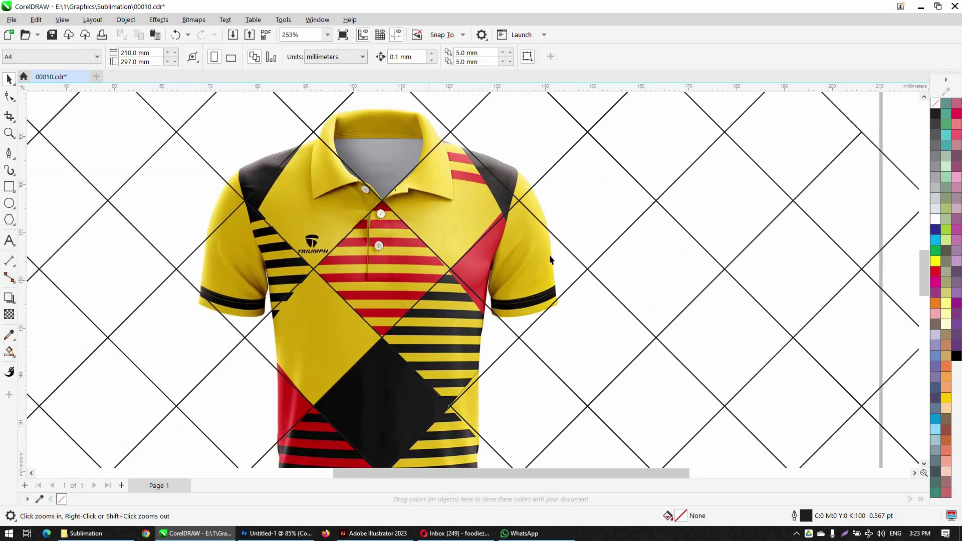
scroll(557, 248, "down", 1)
left_click(567, 262)
left_click(567, 305)
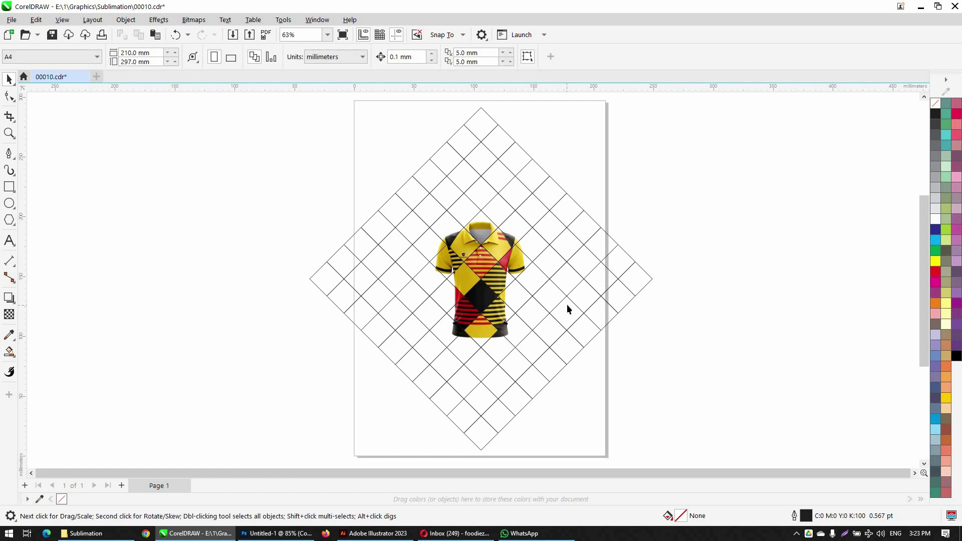
left_click_drag(453, 311, 260, 311)
left_click(501, 269)
right_click(500, 269)
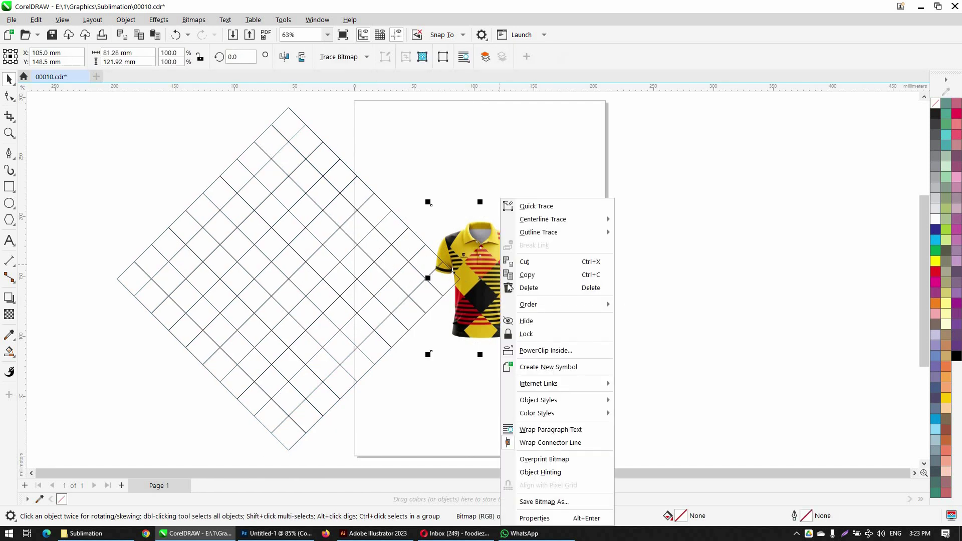
left_click_drag(348, 319, 540, 319)
Step: Nudge the diamond grid until its lines follow the diamond edges on the shirt's chest
key("F2")
left_click_drag(450, 256, 517, 283)
key("Right")
key("Up")
key("Up")
key("Up")
key("Up")
key("Up")
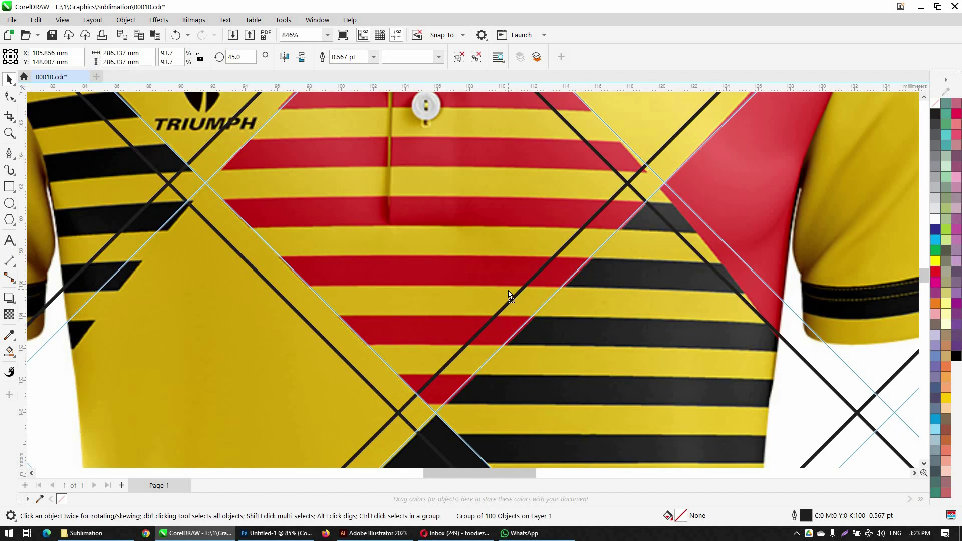
key("Down")
key("Down")
Step: Examine how the diamond grid lines up with the pattern over the whole shirt
scroll(429, 305, "down", 3)
key("shift+F4")
scroll(638, 348, "up", 3)
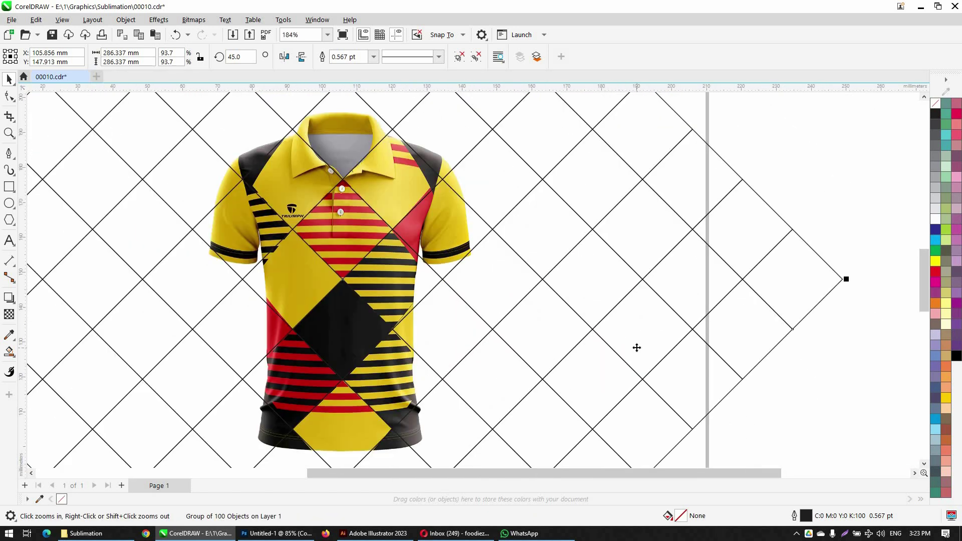
scroll(576, 290, "down", 2)
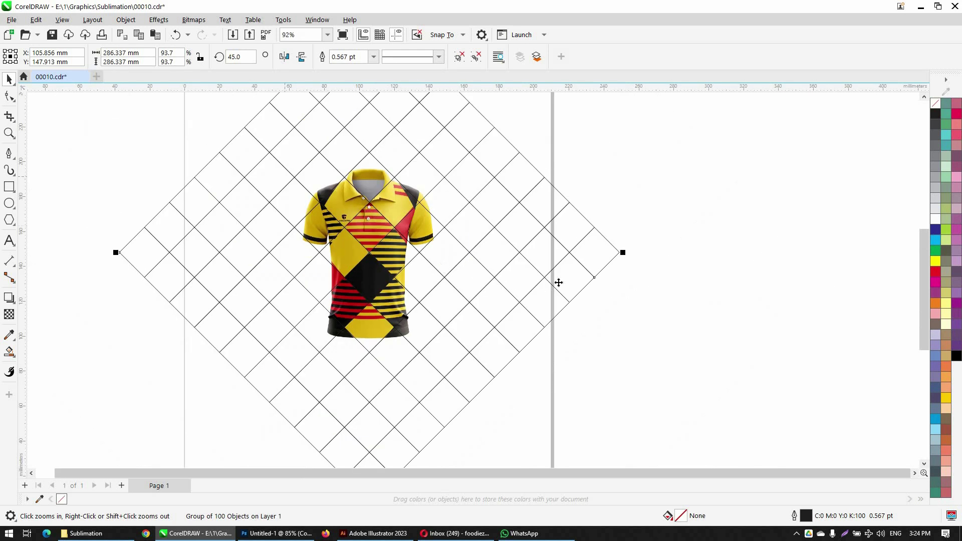
scroll(546, 253, "up", 5)
scroll(464, 240, "down", 2)
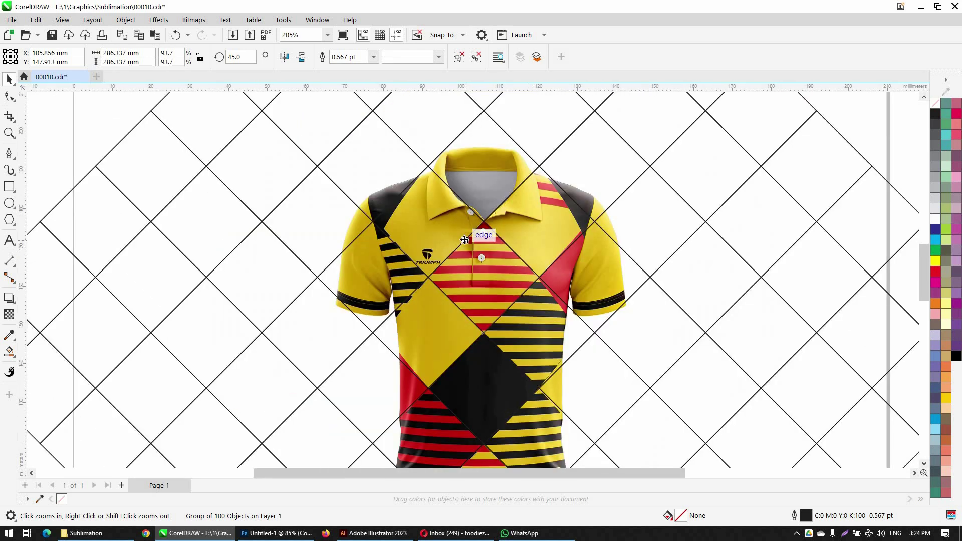
scroll(464, 240, "down", 3)
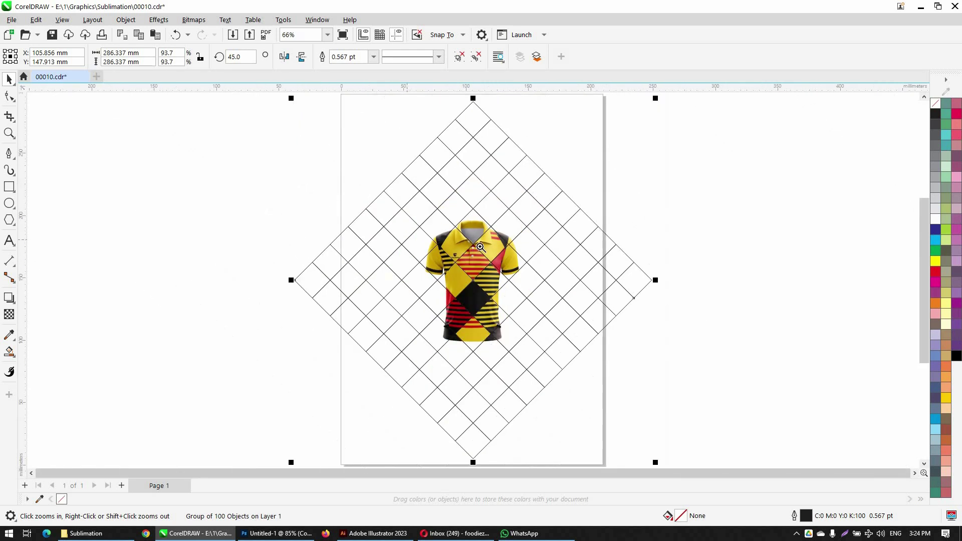
scroll(501, 283, "up", 3)
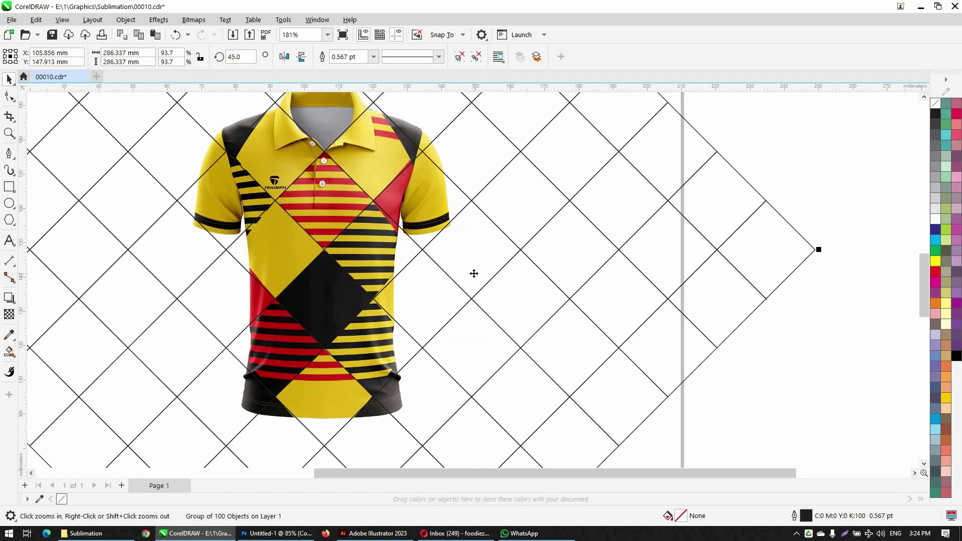
scroll(464, 272, "down", 2)
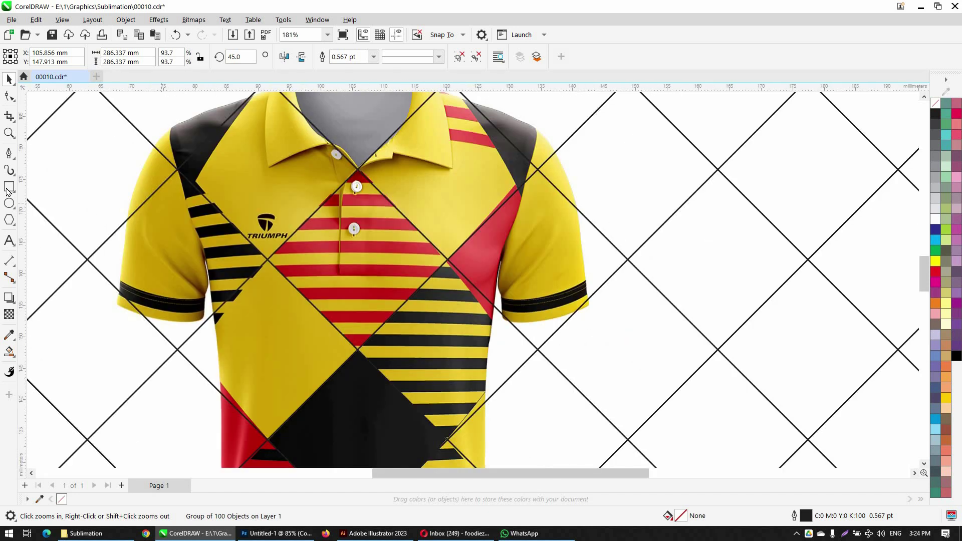
Step: Draw a rectangle about 12.2 by 2.3 mm over the topmost red stripe, its top edge at the grid crossing below the collar
left_click(9, 186)
key("F2")
left_click_drag(104, 125, 635, 316)
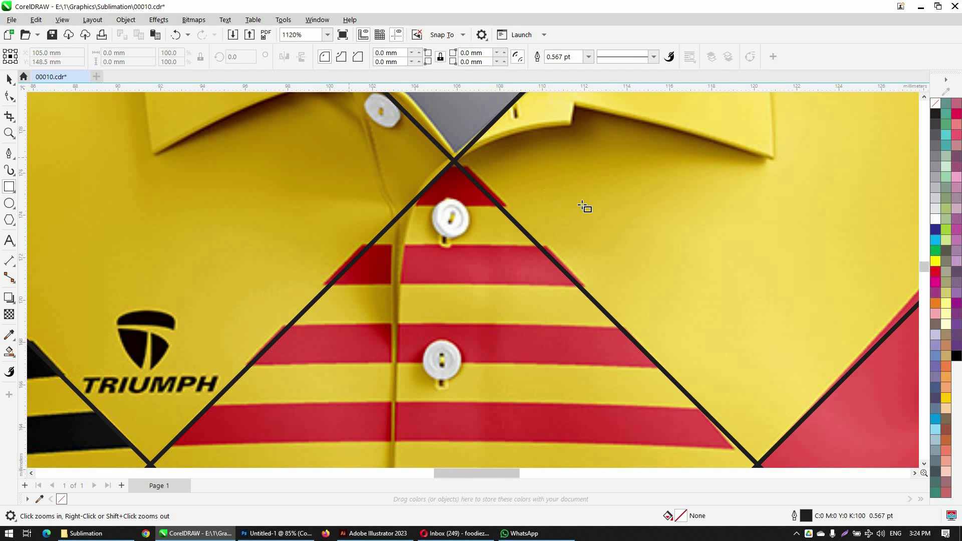
left_click_drag(583, 206, 608, 207)
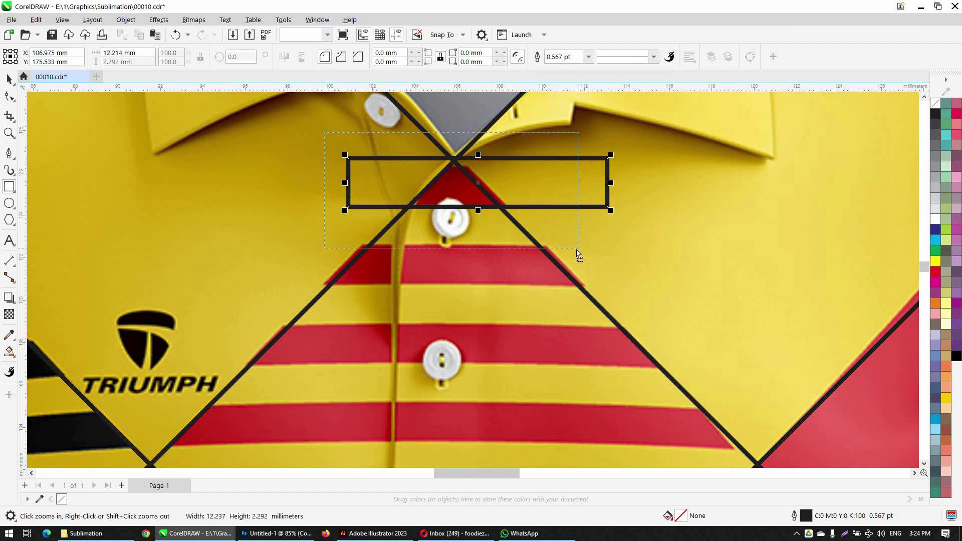
left_click_drag(578, 249, 565, 251)
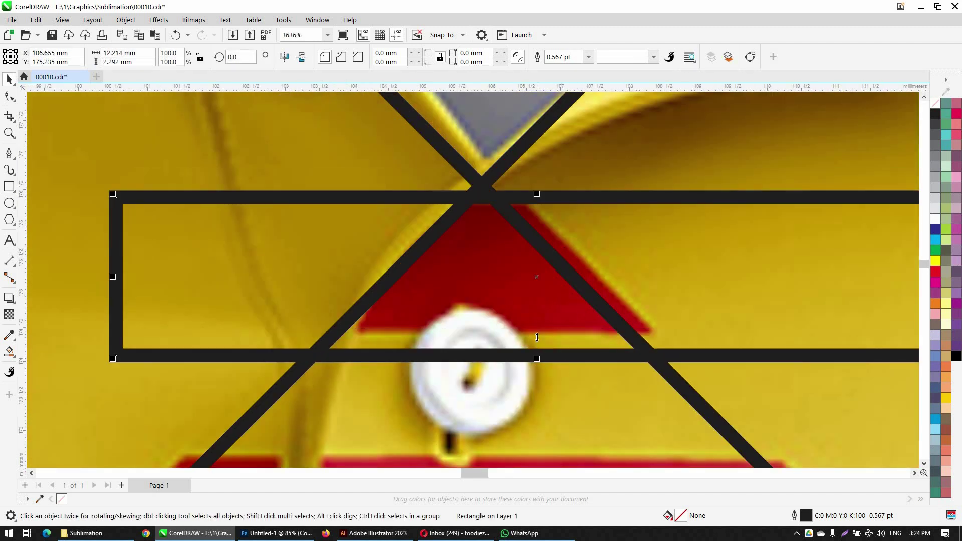
Step: Reduce the stripe rectangle's height to about 2 mm and widen it from its centre to about 86 mm, past both sleeves
left_click_drag(536, 337, 536, 316)
scroll(338, 227, "down", 5)
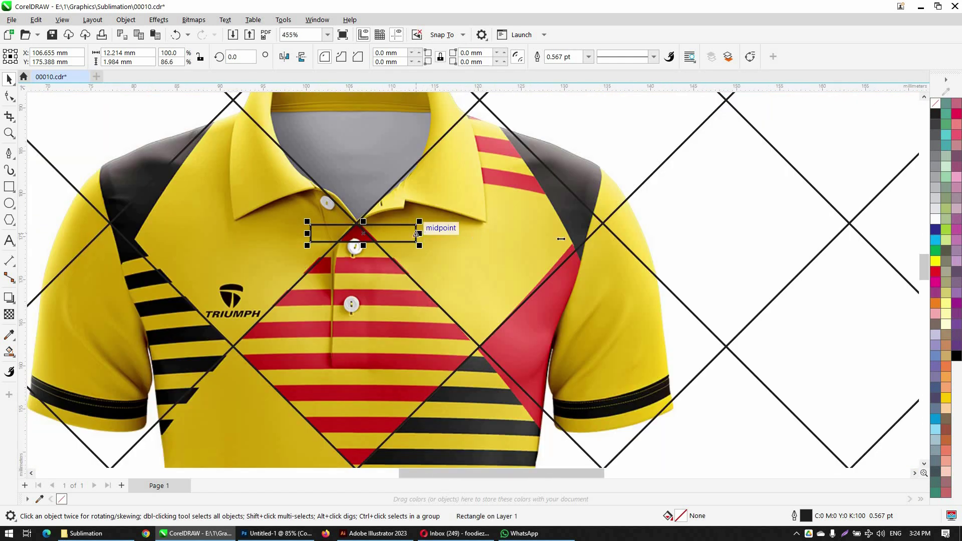
left_click_drag(560, 239, 732, 240)
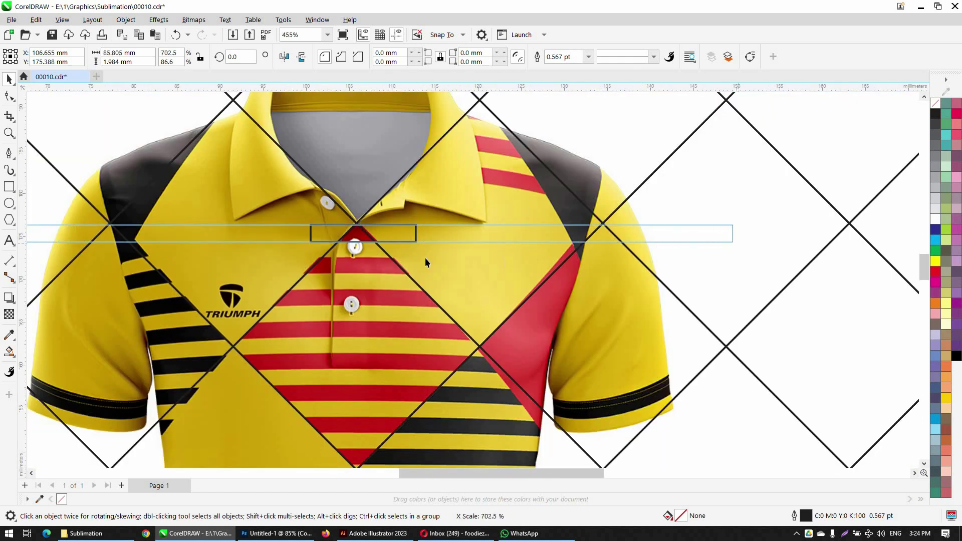
Step: Place a copy of the stripe rectangle straight below it, over the second red stripe on the chest
scroll(421, 234, "up", 4)
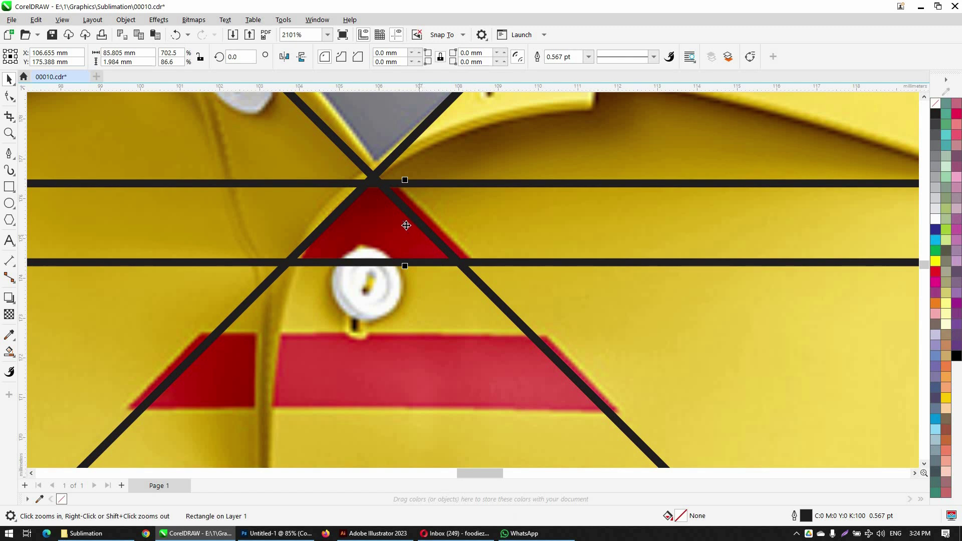
left_click_drag(406, 344, 406, 376)
scroll(499, 227, "down", 5)
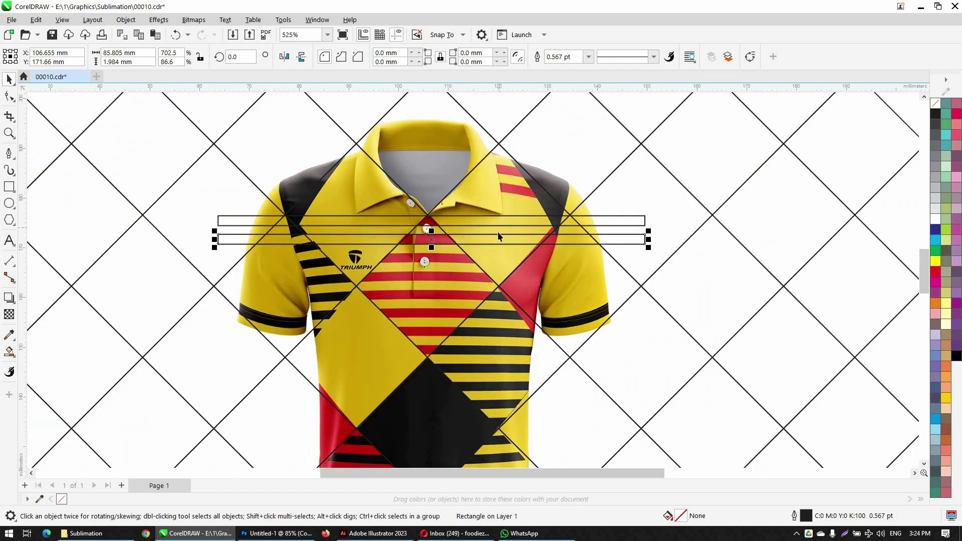
Step: Repeat the stripe copy downward at the same spacing until 25 stripes run from the chest to below the shirt's hem
key("ctrl+r")
key("ctrl+r")
key("ctrl+r")
key("ctrl+r")
key("ctrl+r")
key("ctrl+r")
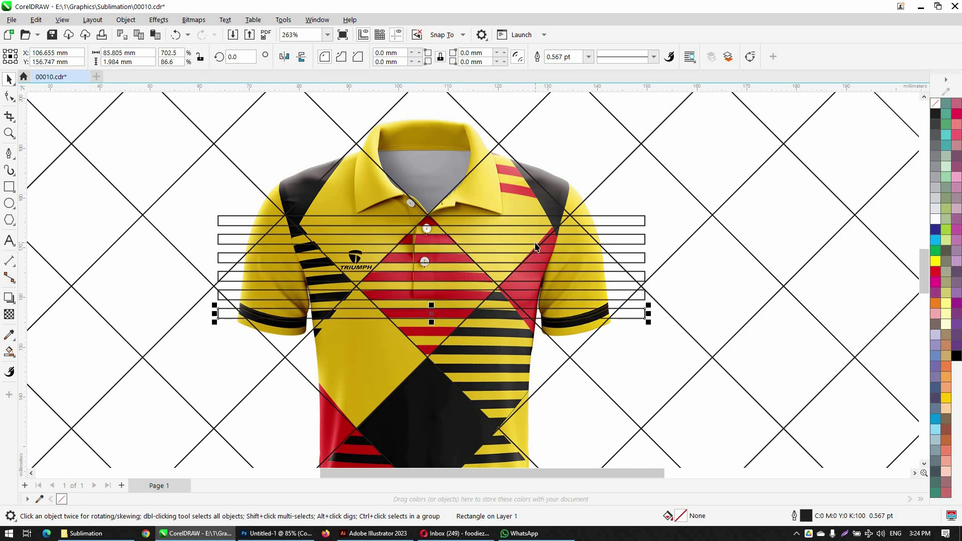
scroll(368, 208, "down", 1)
key("F2")
left_click_drag(205, 166, 623, 412)
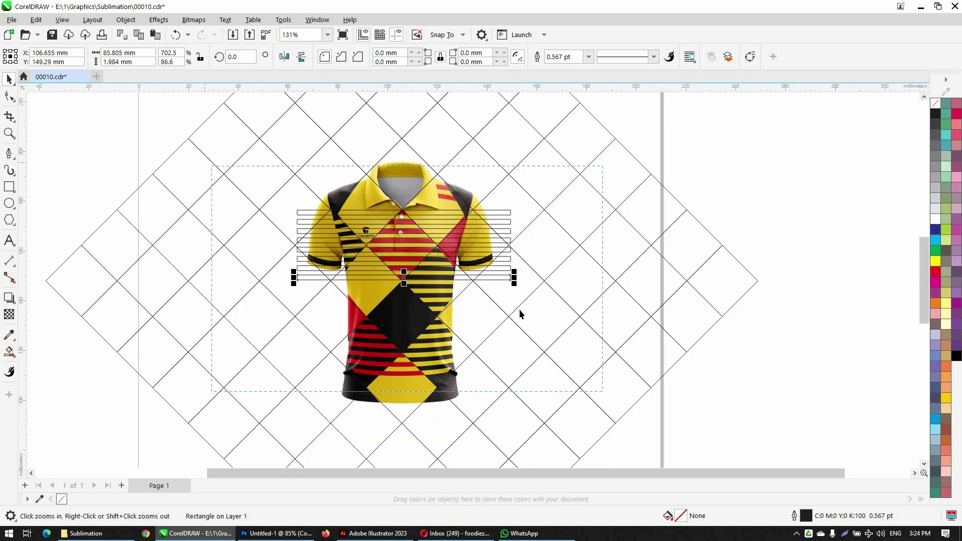
key("ctrl+r")
key("ctrl+r")
key("ctrl+r")
key("ctrl+r")
key("ctrl+r")
key("ctrl+r")
key("ctrl+r")
key("ctrl+r")
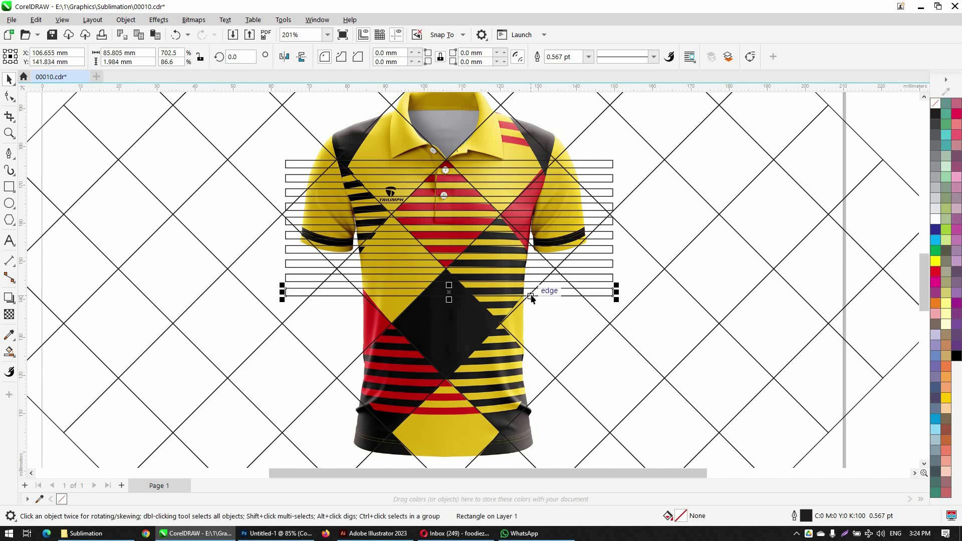
key("ctrl+r")
key("ctrl+r")
key("ctrl+r")
key("ctrl+r")
key("ctrl+r")
key("ctrl+r")
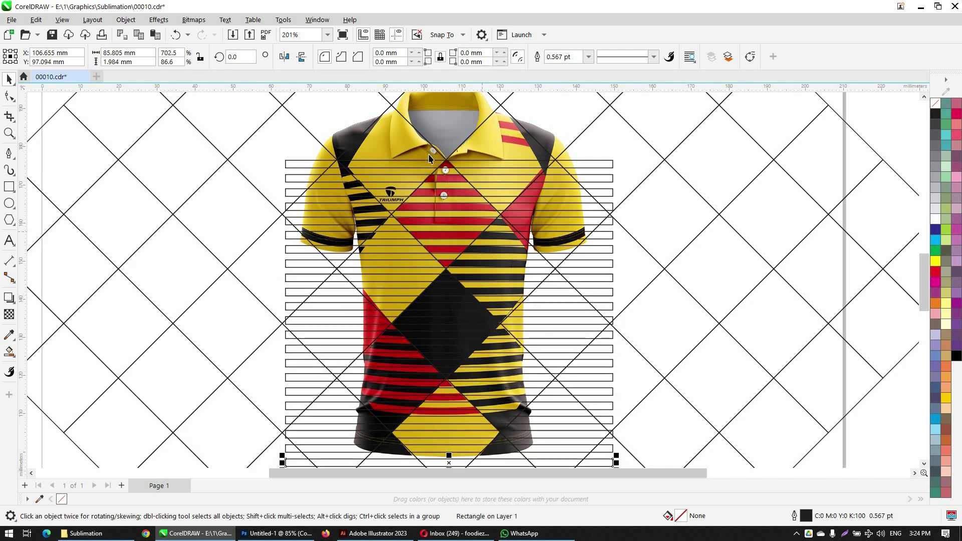
Step: Select all the horizontal stripe rectangles without the diamond grid and group them
scroll(404, 152, "down", 1)
key("Escape")
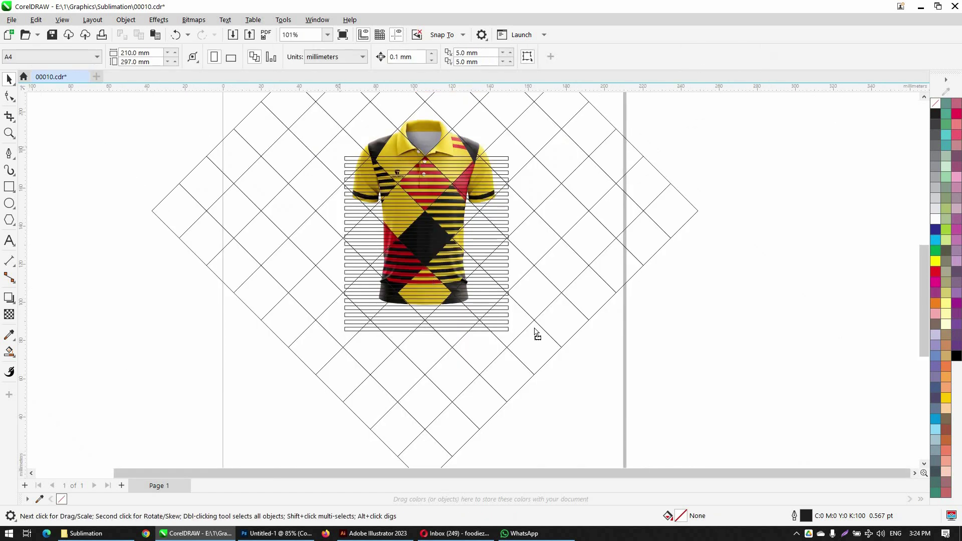
left_click_drag(534, 328, 538, 328)
key("ctrl+z")
key("Escape")
left_click_drag(535, 351, 535, 349)
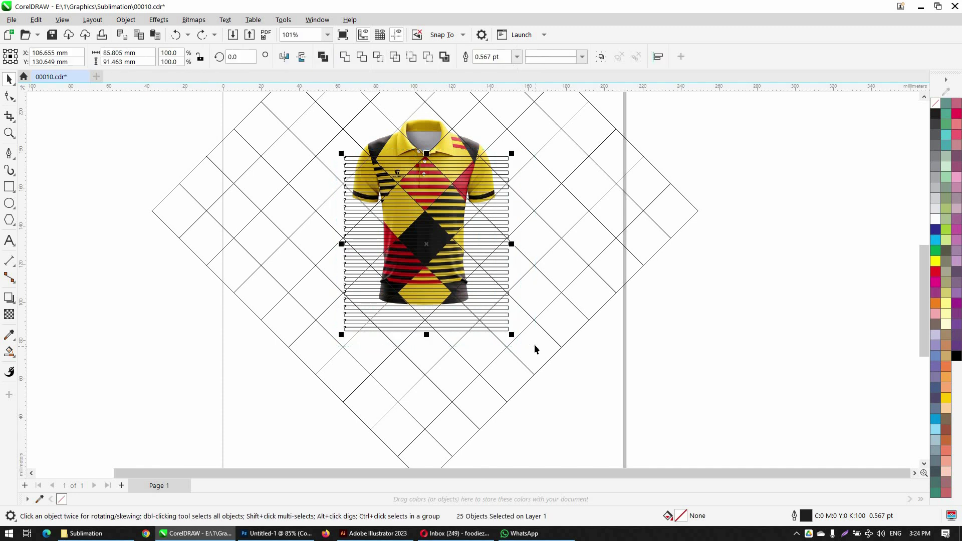
key("ctrl+g")
Step: Move the stripe group up about 15 mm over the collar, with a red fill for aligning a stripe just below the grid crossing
scroll(462, 252, "up", 3)
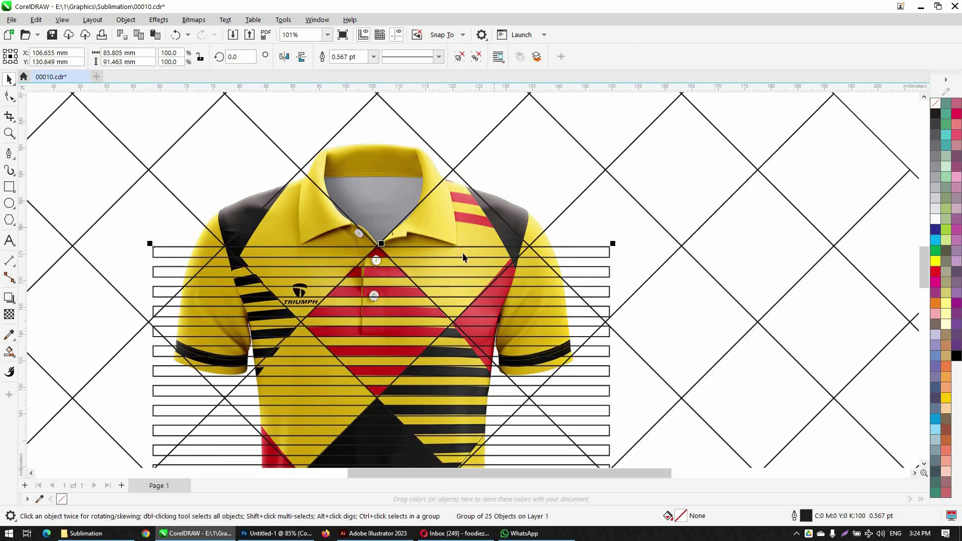
left_click_drag(467, 247, 469, 173)
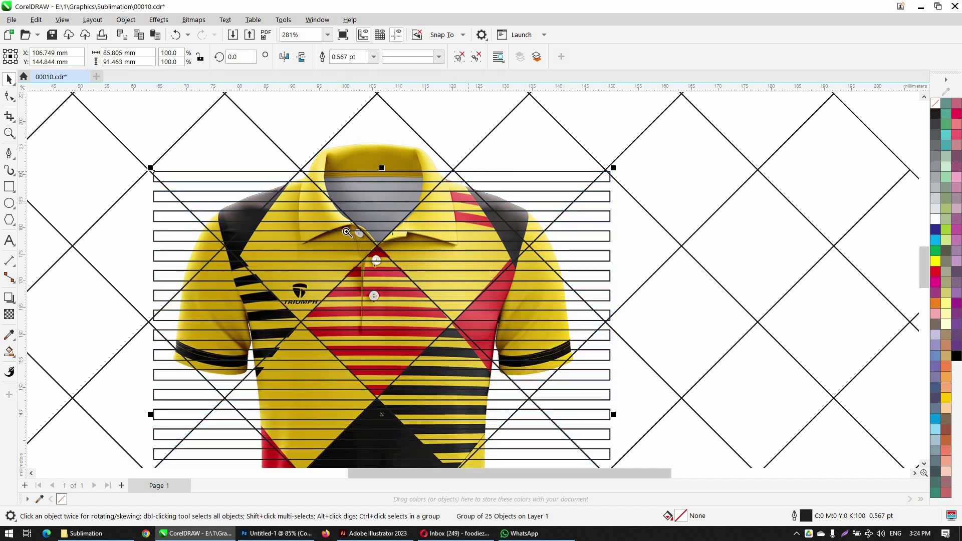
scroll(413, 260, "up", 5)
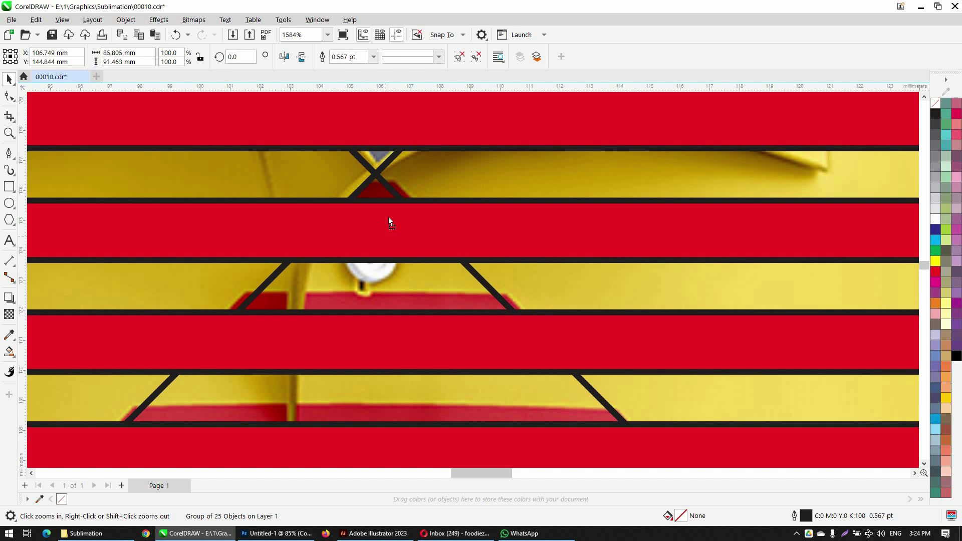
left_click_drag(388, 217, 398, 198)
Step: Check the stripe positions down to the hem and remove the stripe group's red fill
scroll(475, 316, "down", 5)
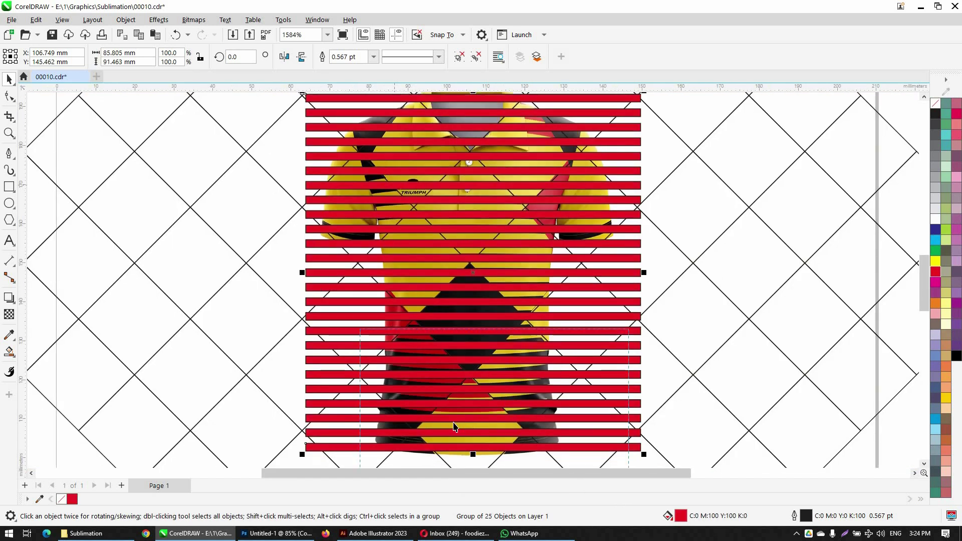
scroll(421, 386, "up", 2)
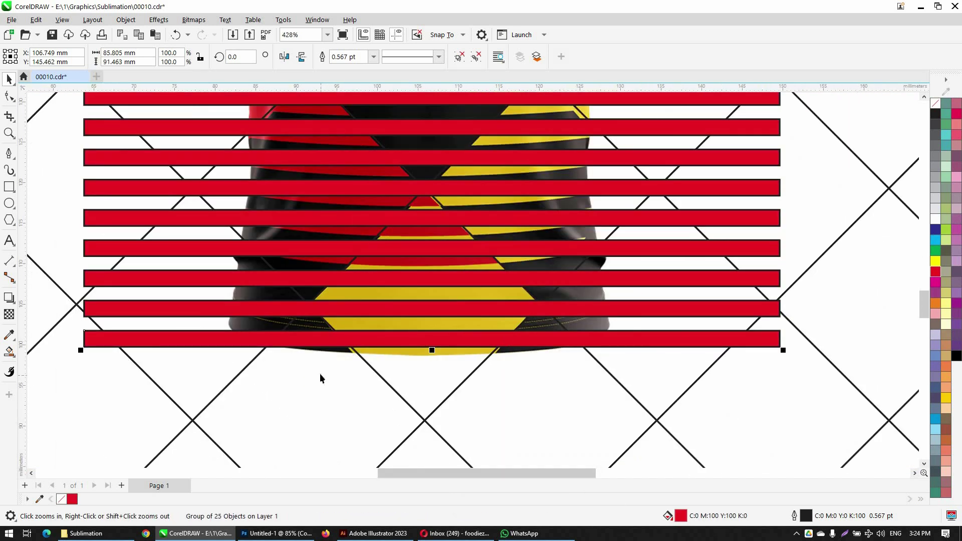
scroll(320, 373, "down", 4)
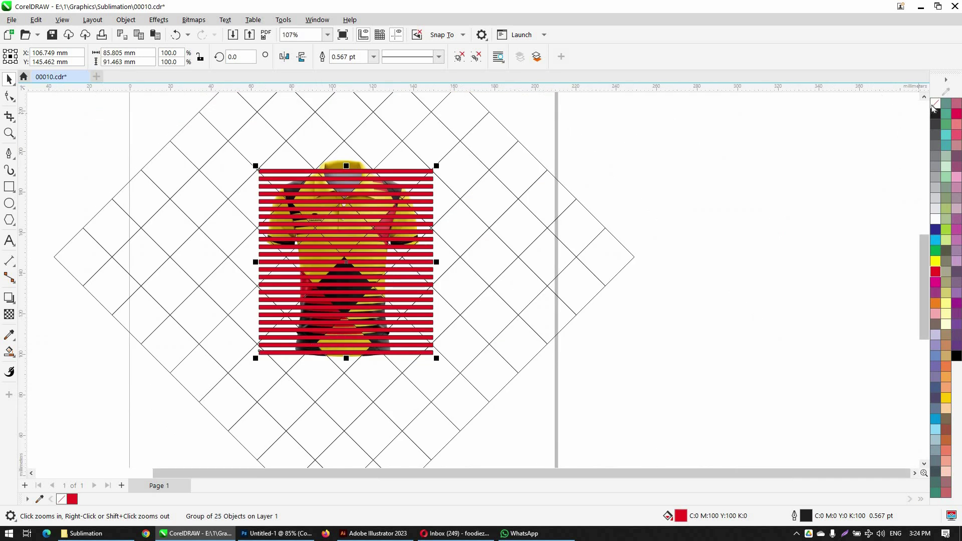
left_click(481, 222)
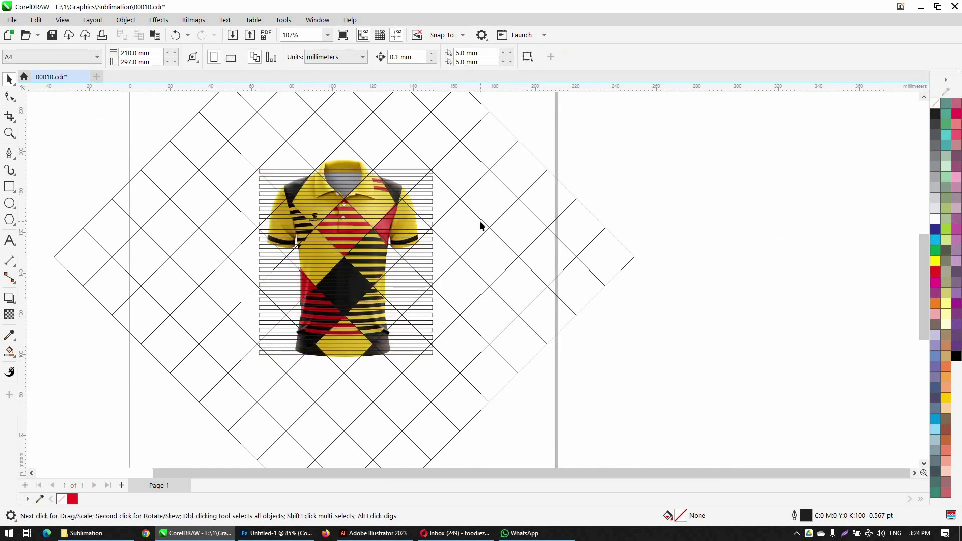
Step: Ungroup the whole diamond grid into separate squares
left_click(480, 221)
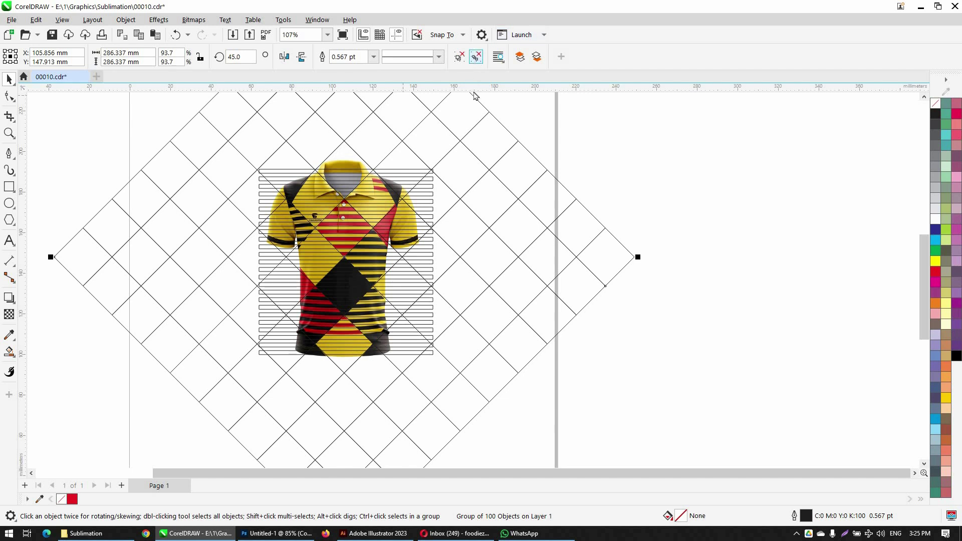
key("Escape")
key("z")
left_click(442, 279)
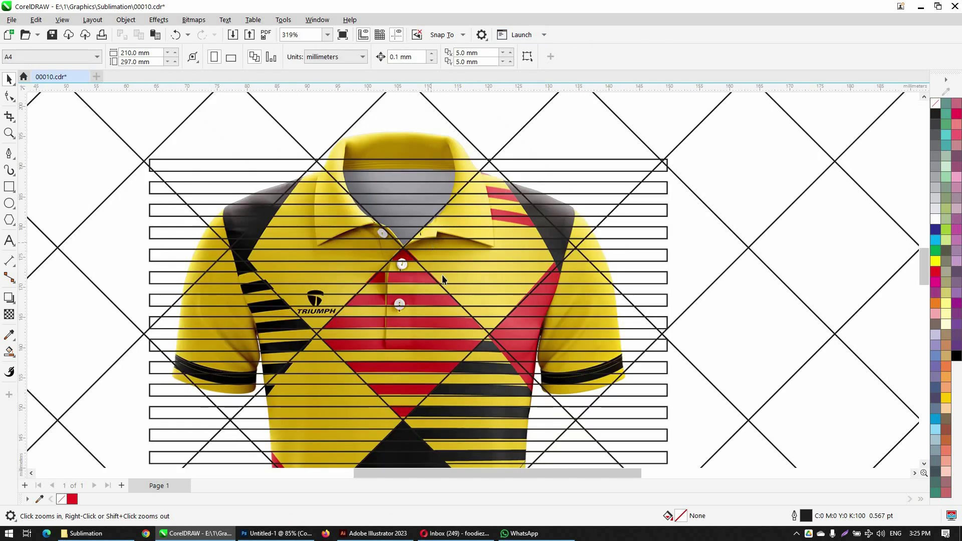
scroll(404, 328, "down", 1)
key("F2")
left_click_drag(364, 280, 477, 379)
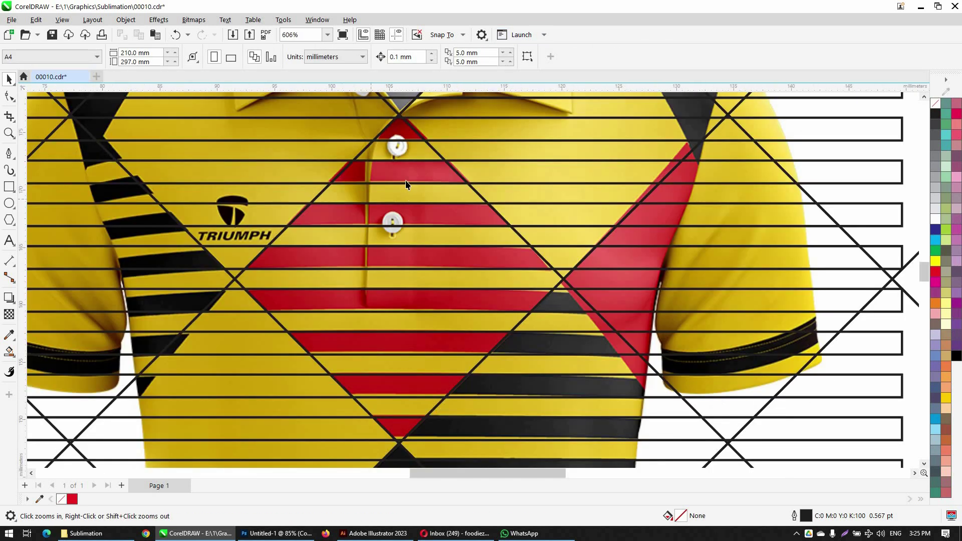
left_click_drag(408, 179, 409, 194)
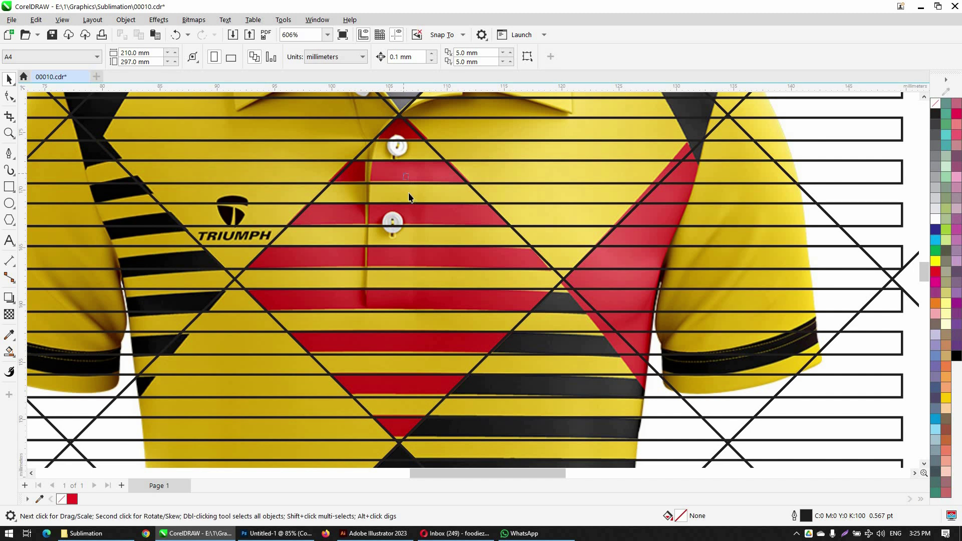
left_click(345, 170)
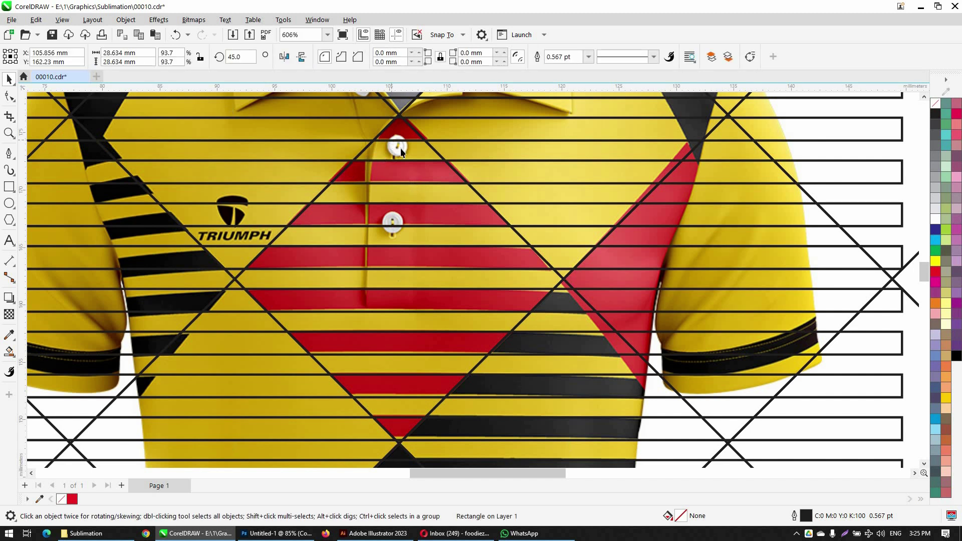
left_click(393, 141, "shift")
scroll(432, 147, "down", 1)
key("Escape")
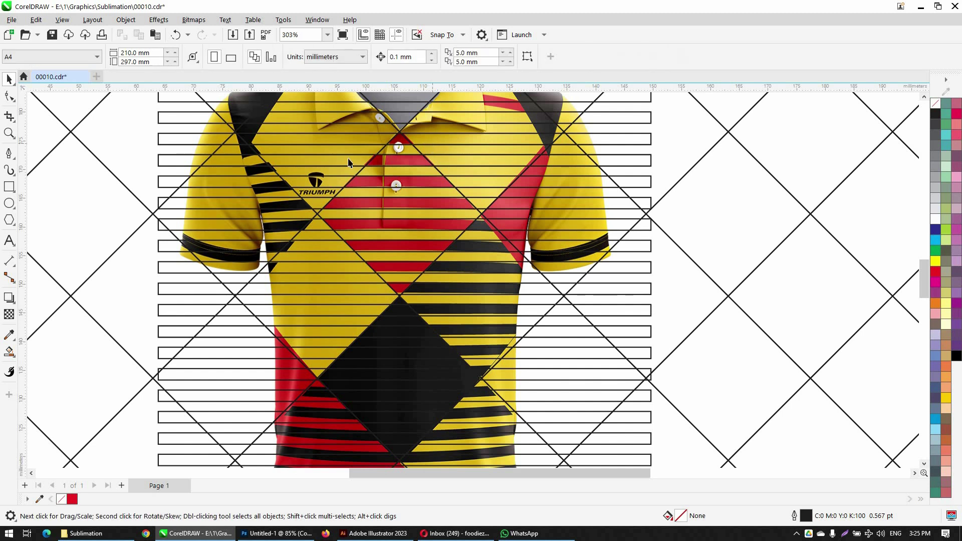
Step: Intersect the central chest diamond with the stripe group to create stripes cut to that diamond
left_click(430, 144)
left_click(391, 138, "shift")
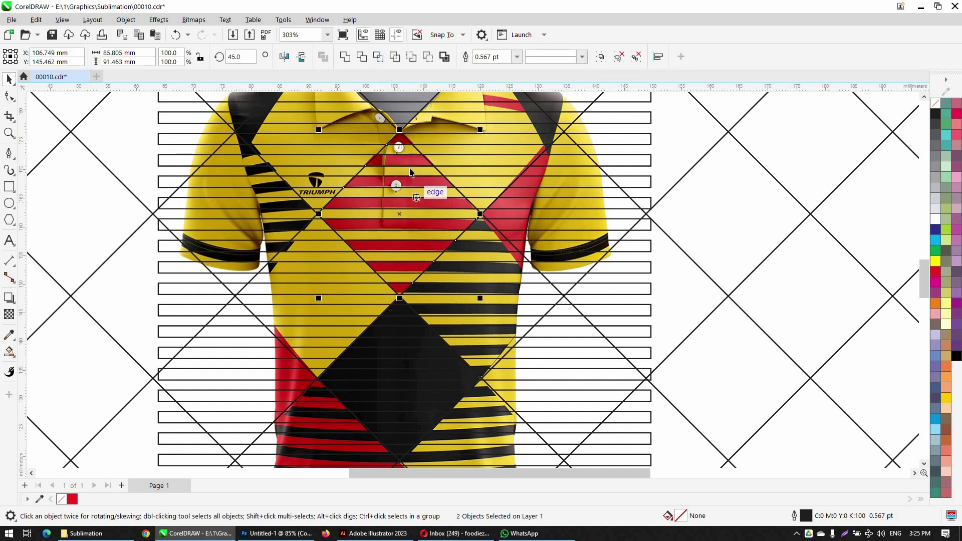
left_click_drag(412, 166, 415, 197)
Step: Try deleting the full stripe group and filling the chest diamond's cut stripes red, and undo both changes
key("Delete")
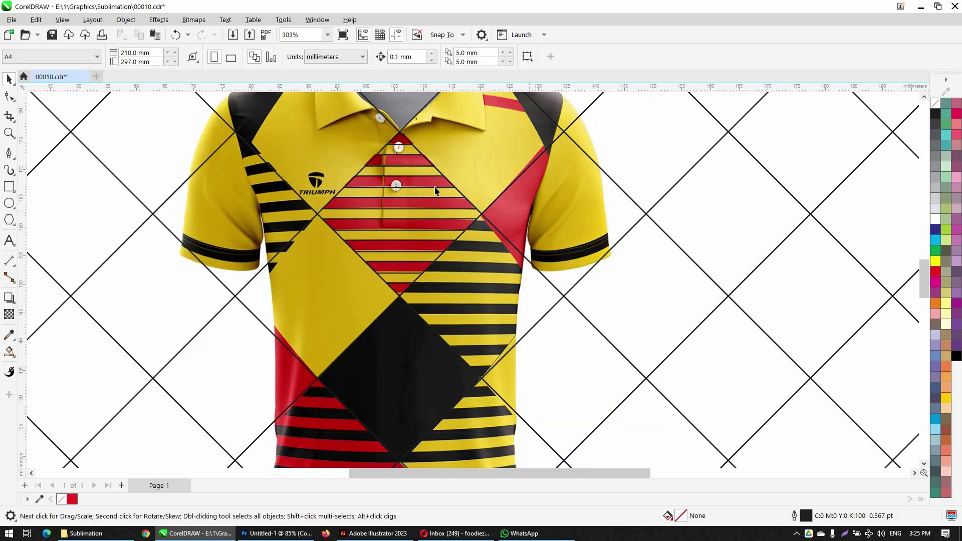
left_click(935, 272)
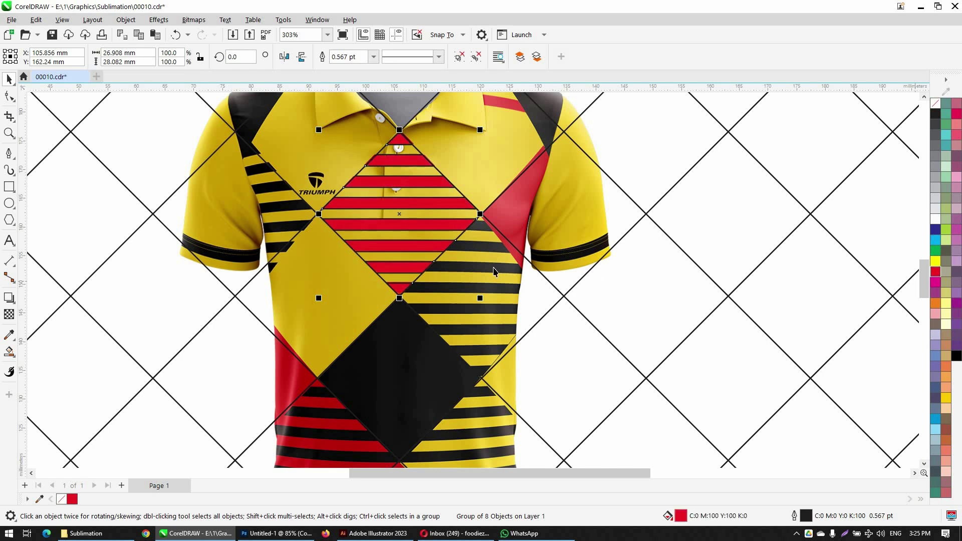
key("ctrl+z")
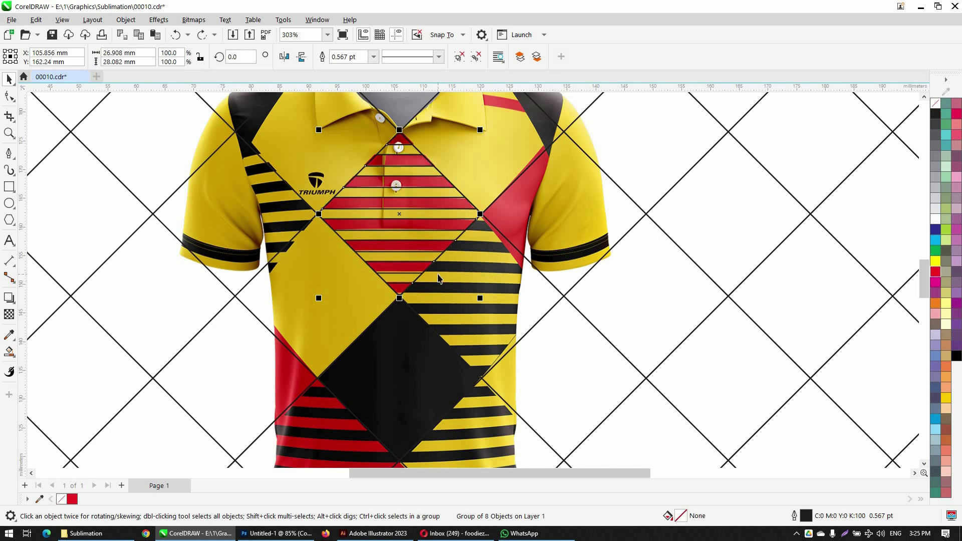
key("ctrl+z")
key("ctrl+z")
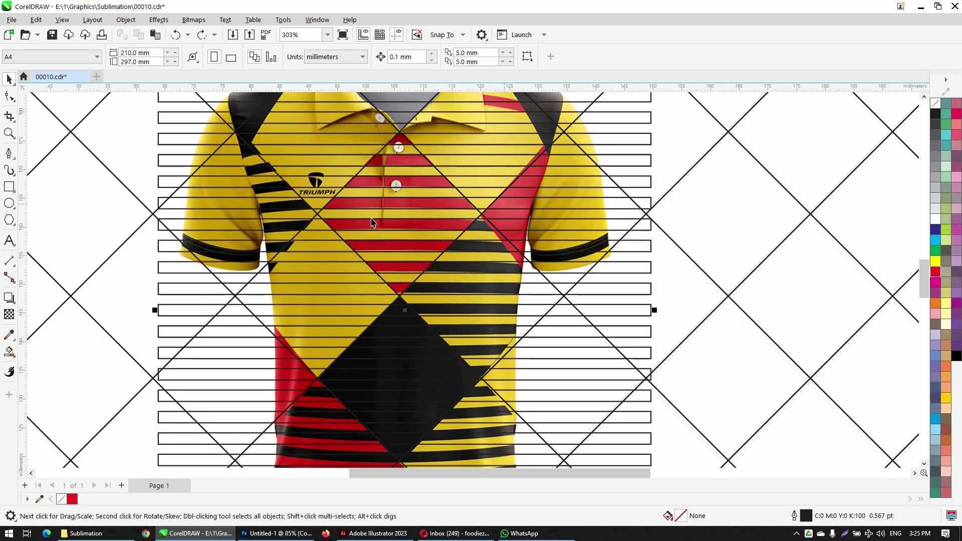
Step: Widen the stripe group from its centre to about 101 mm so it reaches past the grid crossings outside both sleeves
key("F2")
left_click_drag(190, 136, 397, 299)
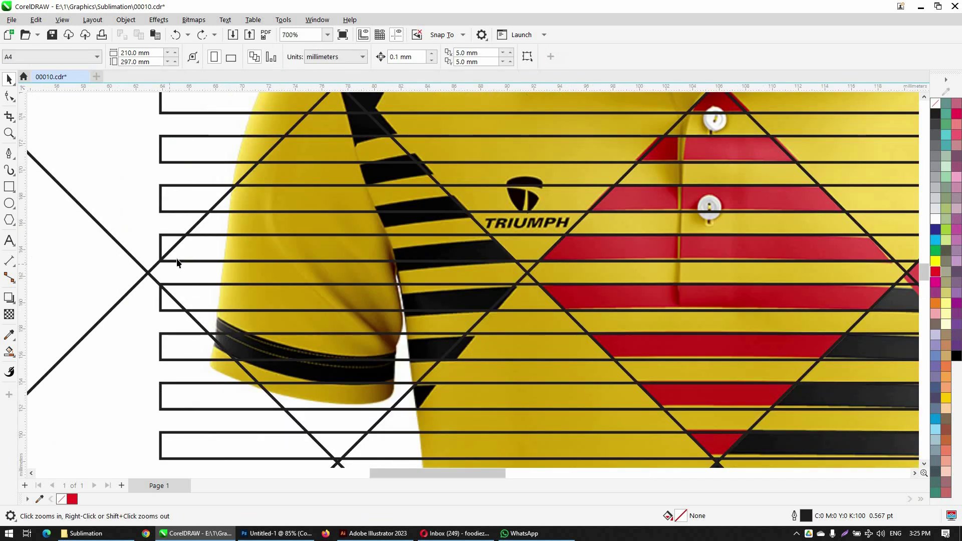
key("space")
scroll(271, 239, "down", 1)
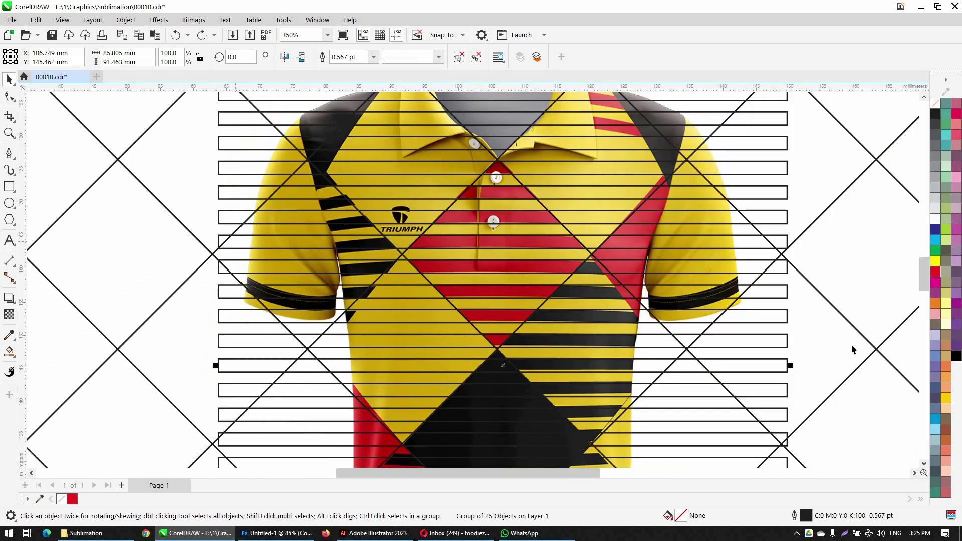
left_click_drag(790, 365, 839, 365)
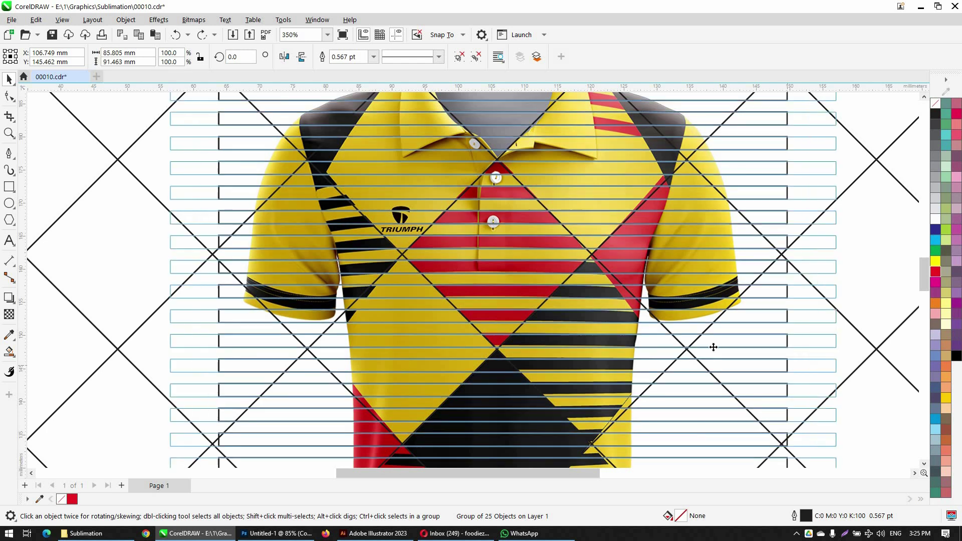
Step: Intersect the diamond directly left of the chest diamond, over the sleeve, with the stripe group
key("F2")
left_click_drag(178, 228, 339, 296)
left_click(243, 215)
left_click(246, 207, "shift")
key("shift+F2")
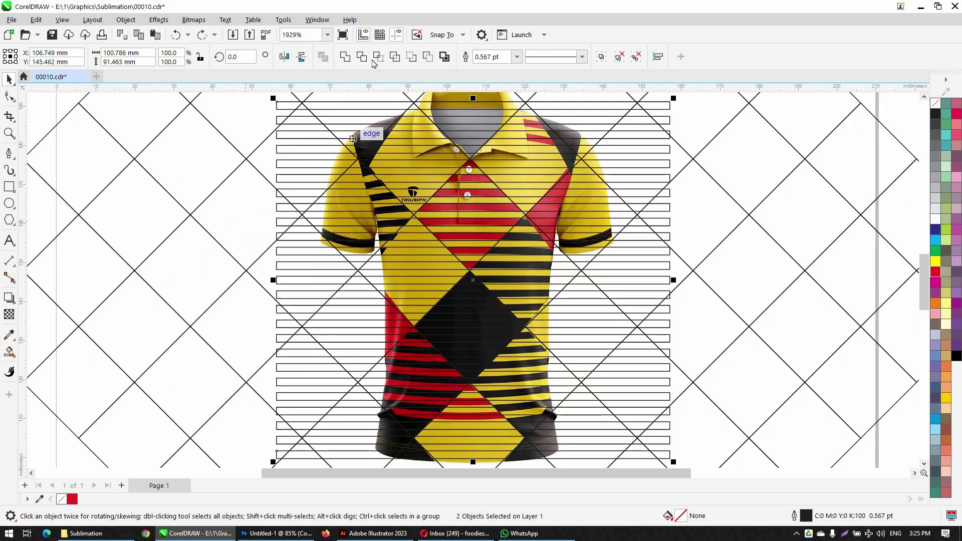
left_click(378, 56)
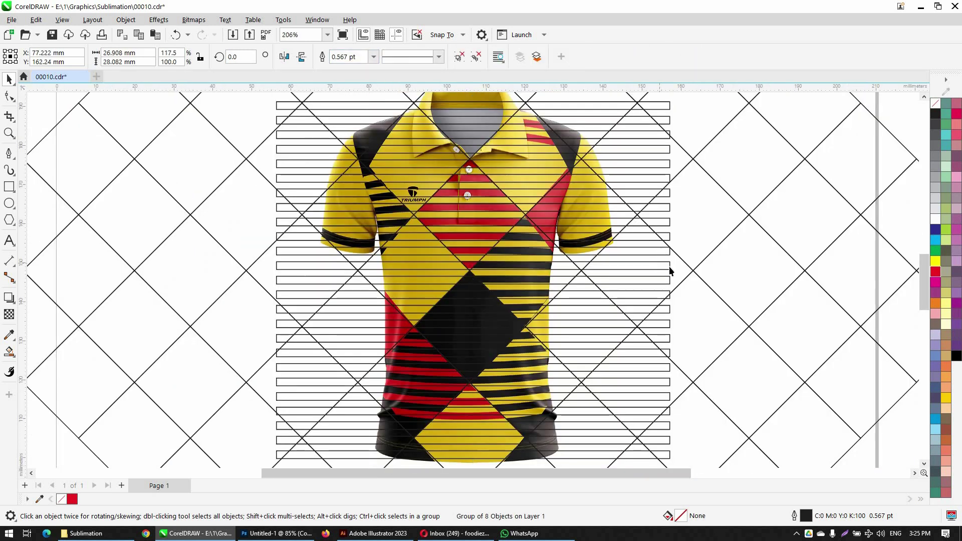
Step: Intersect the diamond below and right of the chest diamond, over the black and yellow stripes, with the stripe group
left_click(671, 271)
scroll(591, 281, "up", 4)
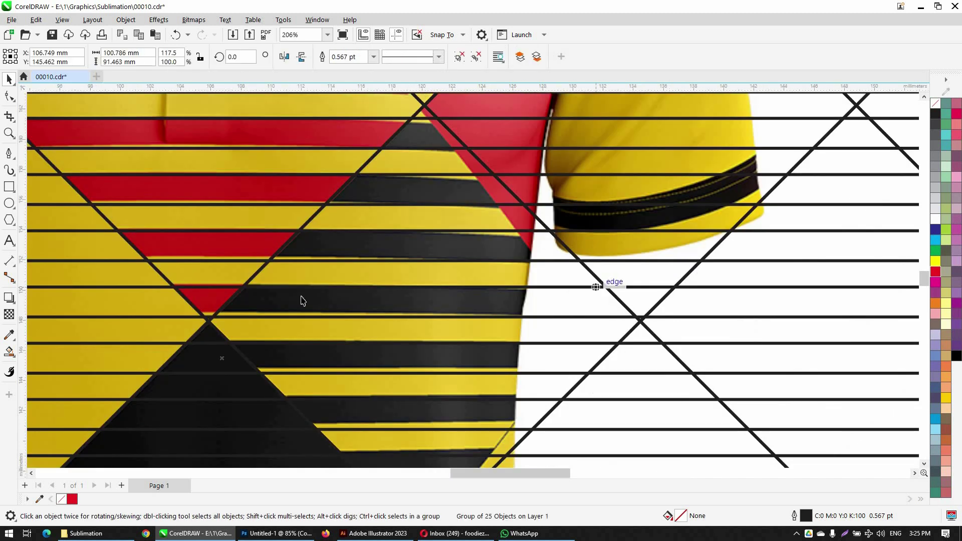
key("Escape")
left_click_drag(262, 267, 304, 290)
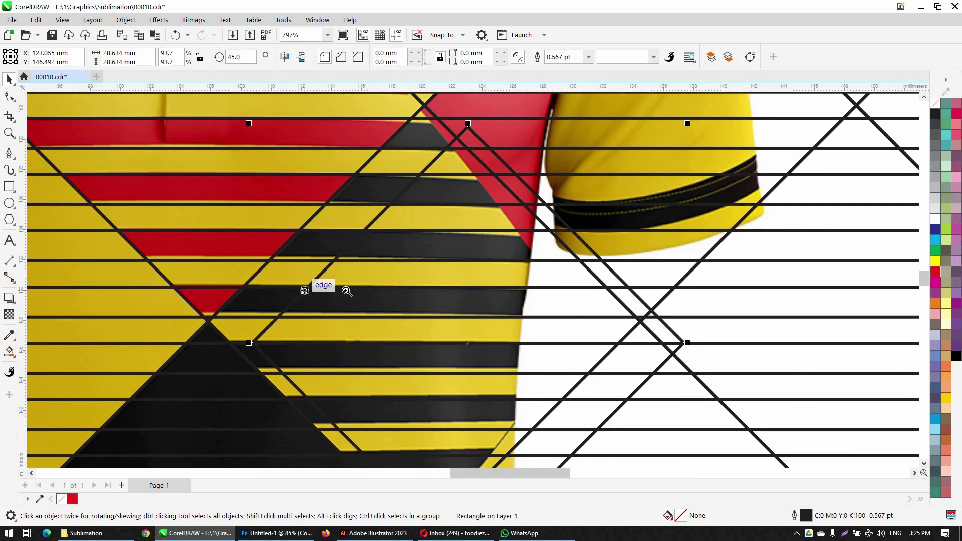
key("ctrl+z")
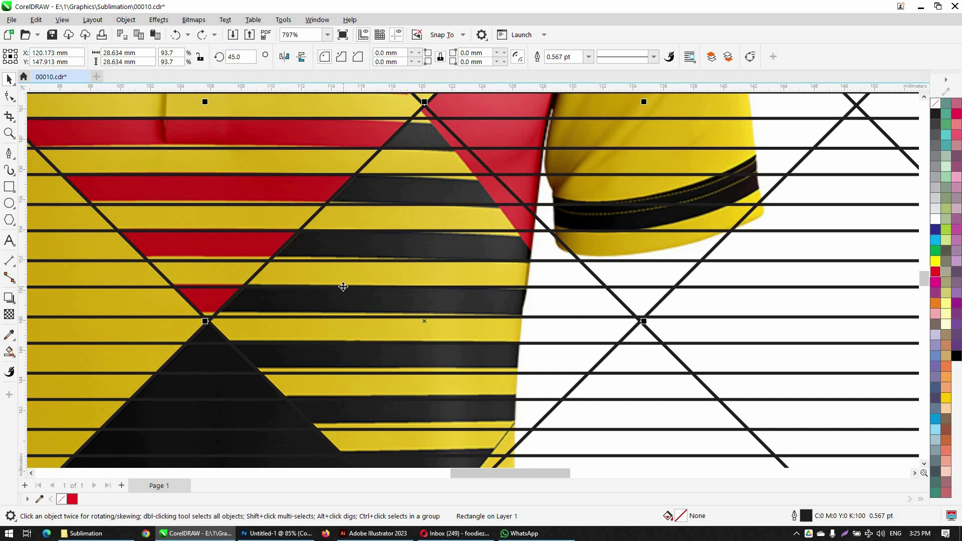
left_click(345, 284, "shift")
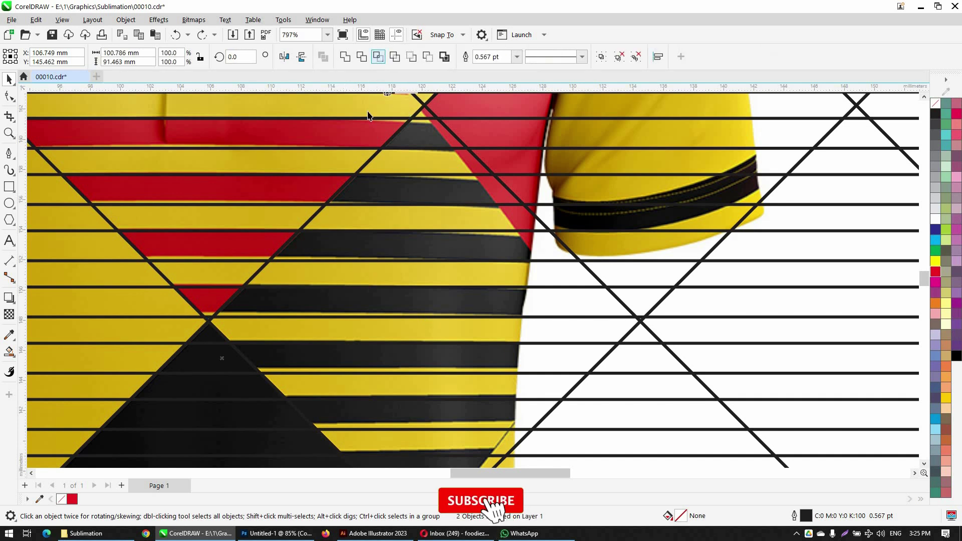
left_click(378, 56)
Step: Intersect the diamond below and left of the black centre diamond, over the red and black stripes, with the stripe group
key("F3")
key("F3")
key("F2")
left_click_drag(459, 405, 336, 300)
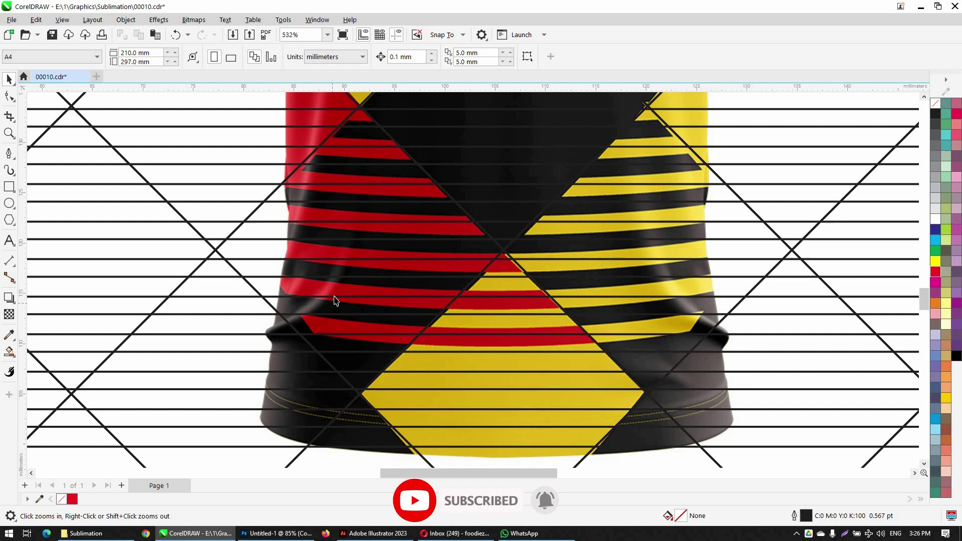
left_click(269, 224)
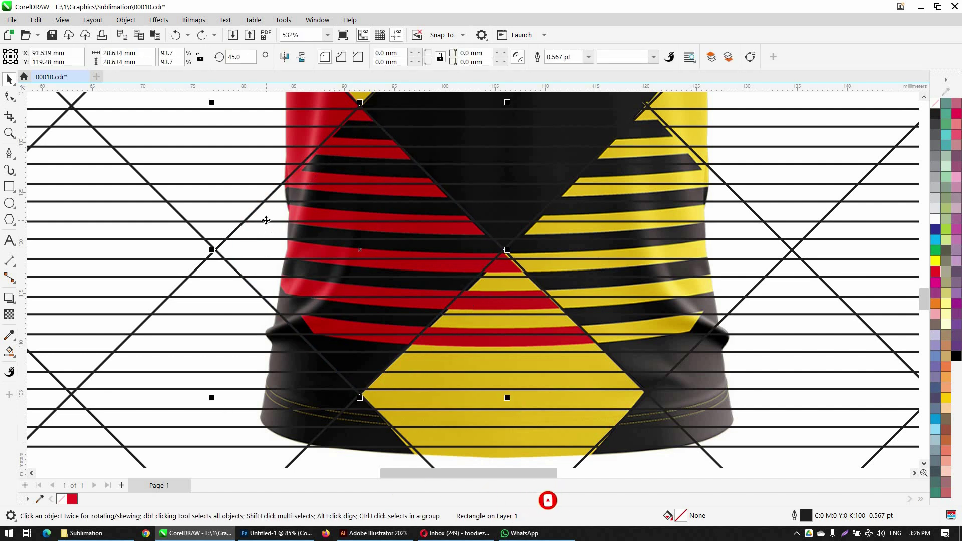
left_click(275, 211, "shift")
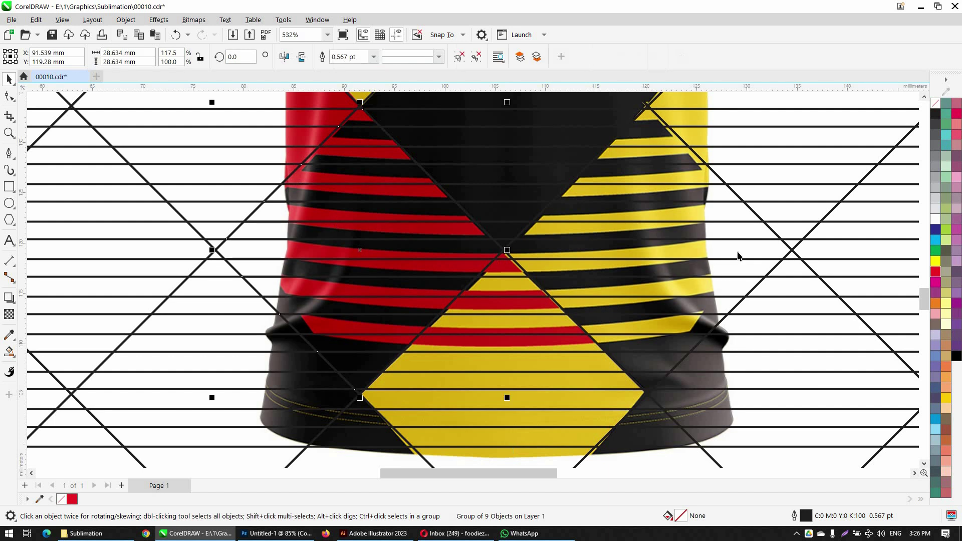
left_click(548, 208)
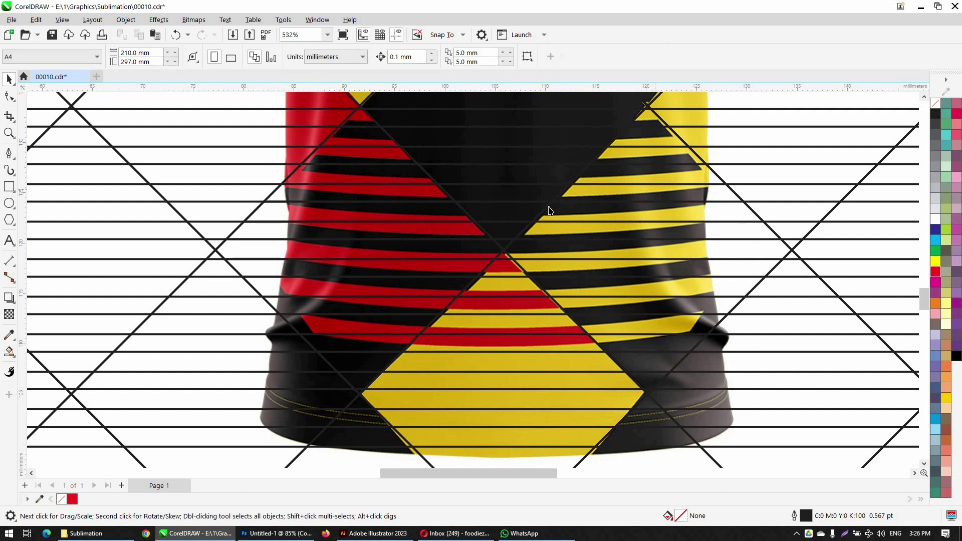
Step: Intersect the diamond below and right of the black centre diamond, over the lower black and yellow stripes, with the stripe group
left_click(629, 279)
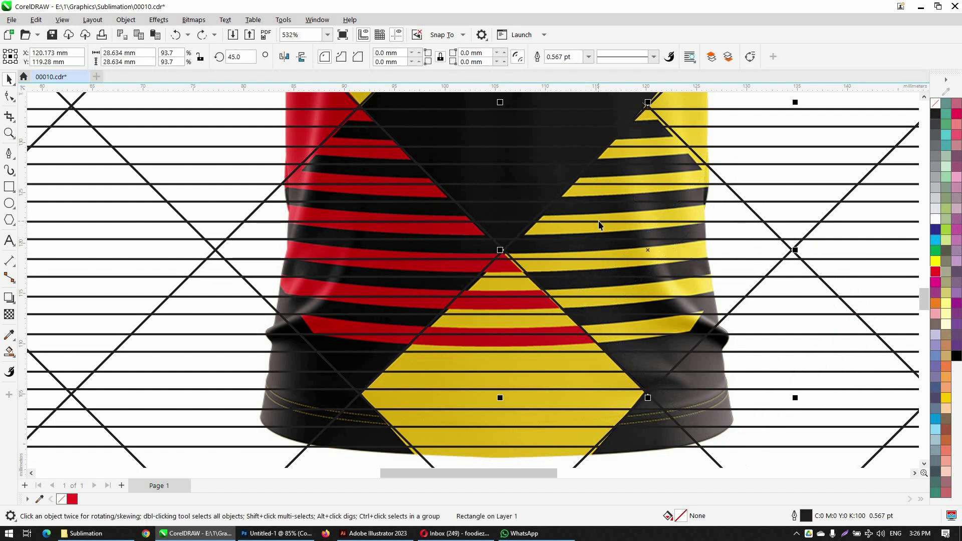
left_click(440, 108, "shift")
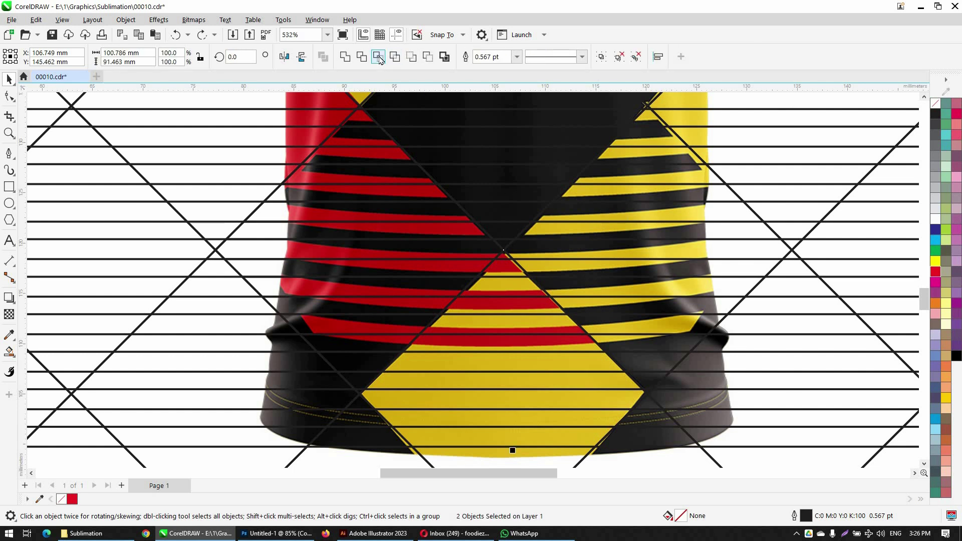
key("F3")
Step: Undo the accidental shift of the cut stripes and intersect the yellow diamond at the shirt's hem with the stripe group
left_click(570, 354)
key("F2")
left_click_drag(571, 358, 443, 223)
key("F2")
key("ctrl+z")
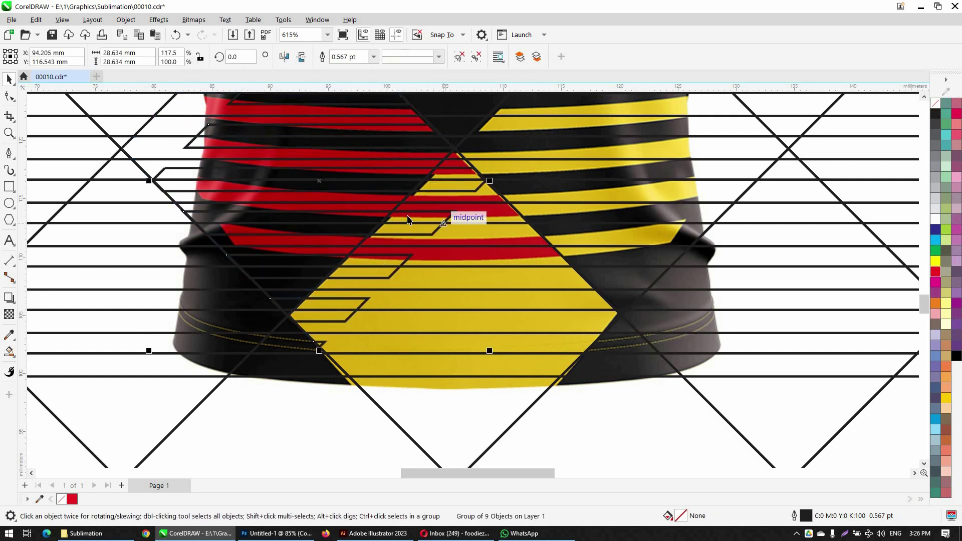
key("ctrl+z")
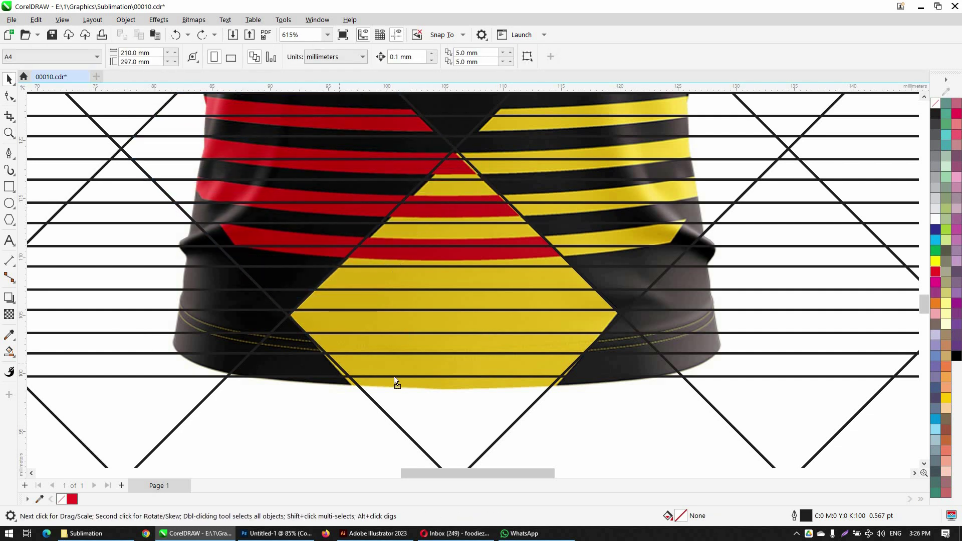
left_click_drag(394, 377, 432, 386)
key("ctrl+z")
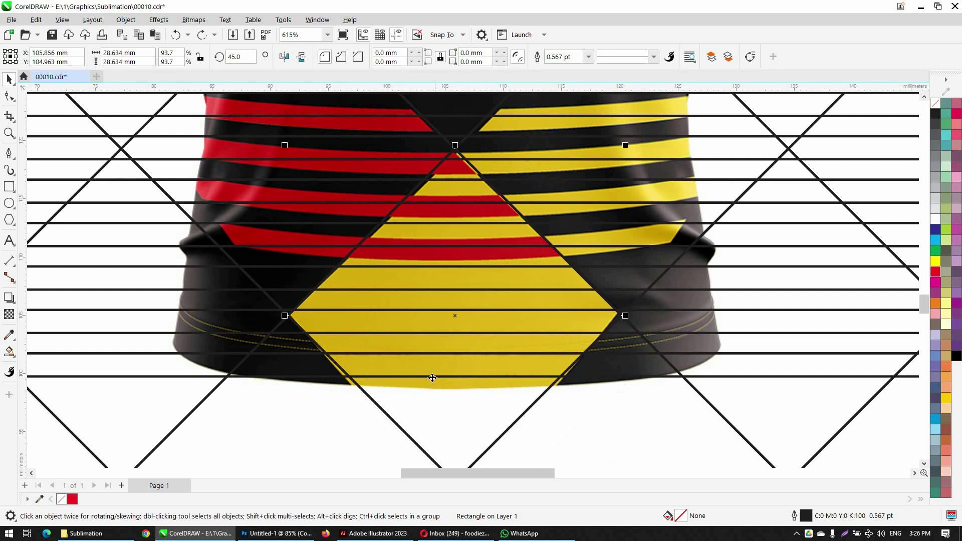
left_click(432, 377, "shift")
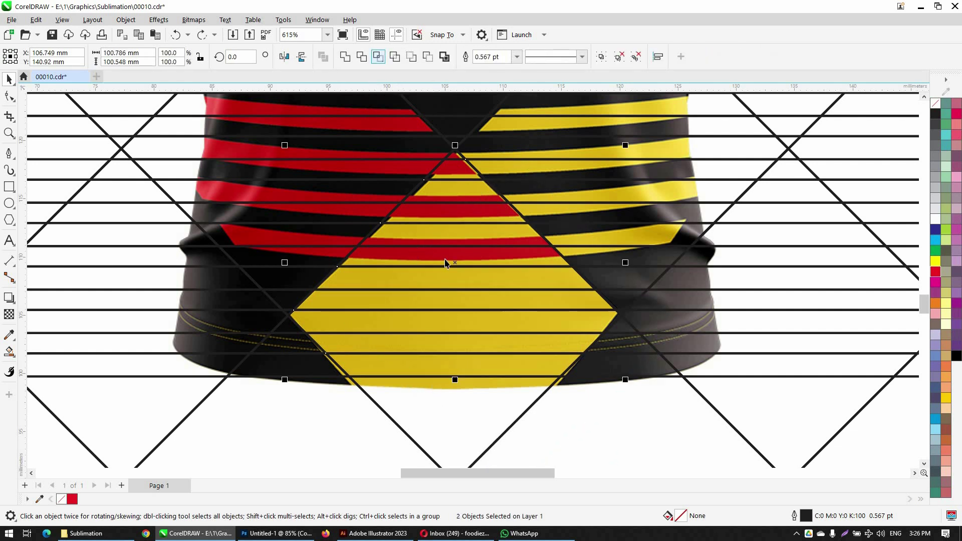
Step: Intersect the diamond above and right of the chest diamond, between collar and shoulder, with the stripe group
scroll(443, 258, "down", 3)
key("Escape")
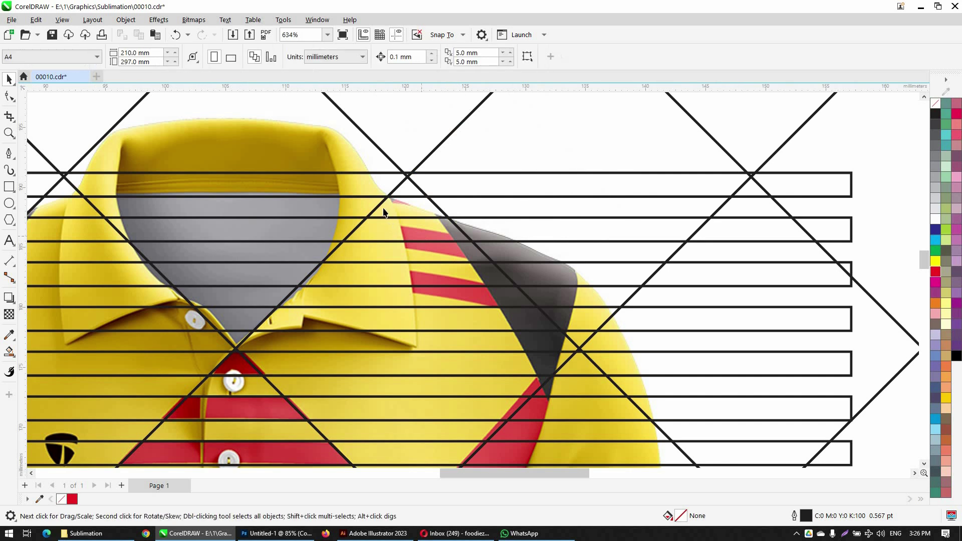
left_click(401, 179)
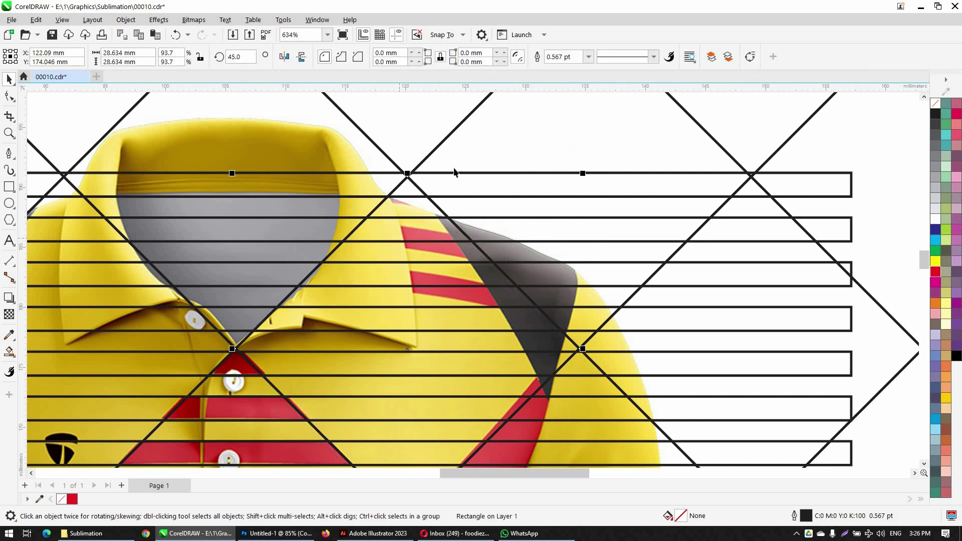
key("ctrl+a")
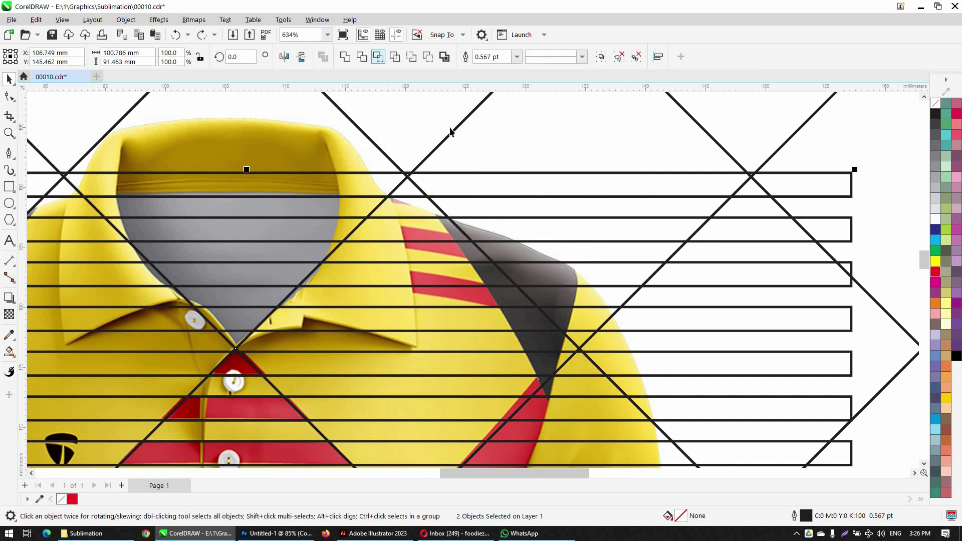
Step: Delete the full-width stripe group, keeping only the stripes cut to the diamonds
scroll(479, 170, "down", 3)
left_click(490, 170)
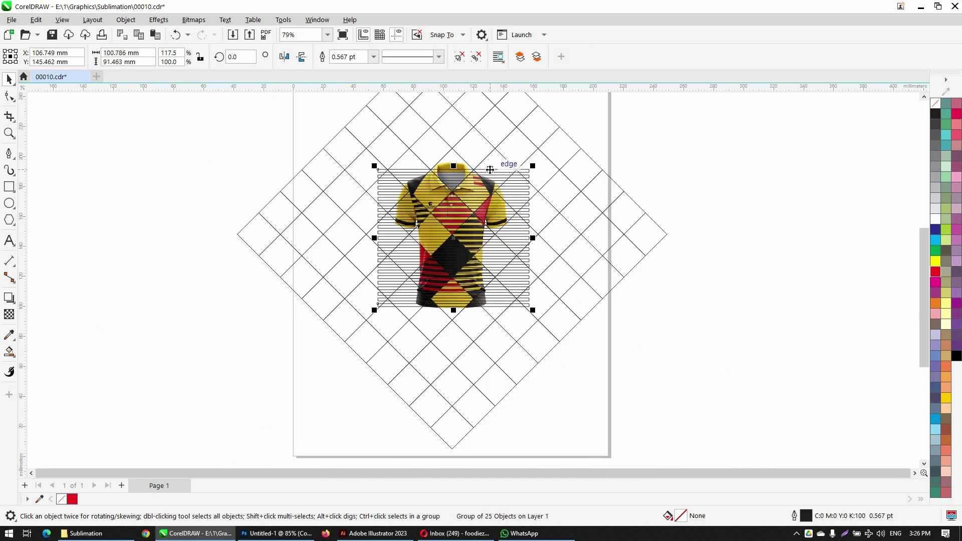
key("Delete")
Step: Fill the diamond directly right of the chest diamond, over the sleeve and the red patch, with red
key("F2")
left_click_drag(341, 163, 582, 314)
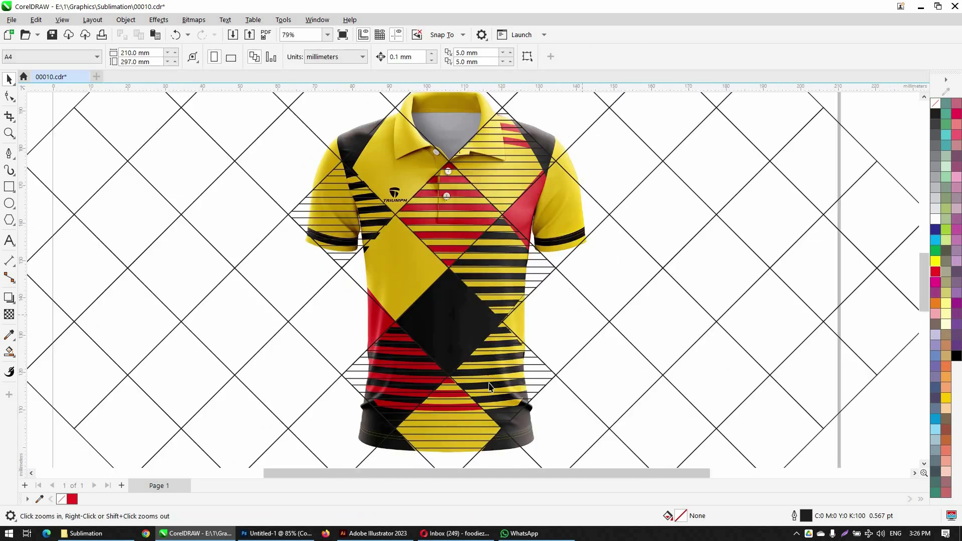
right_click(473, 203)
left_click(524, 220)
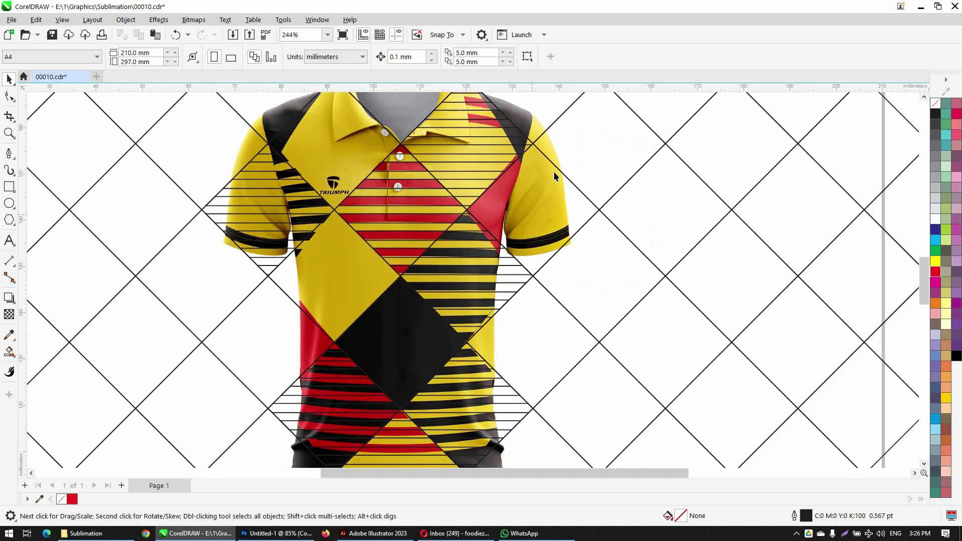
left_click(544, 184)
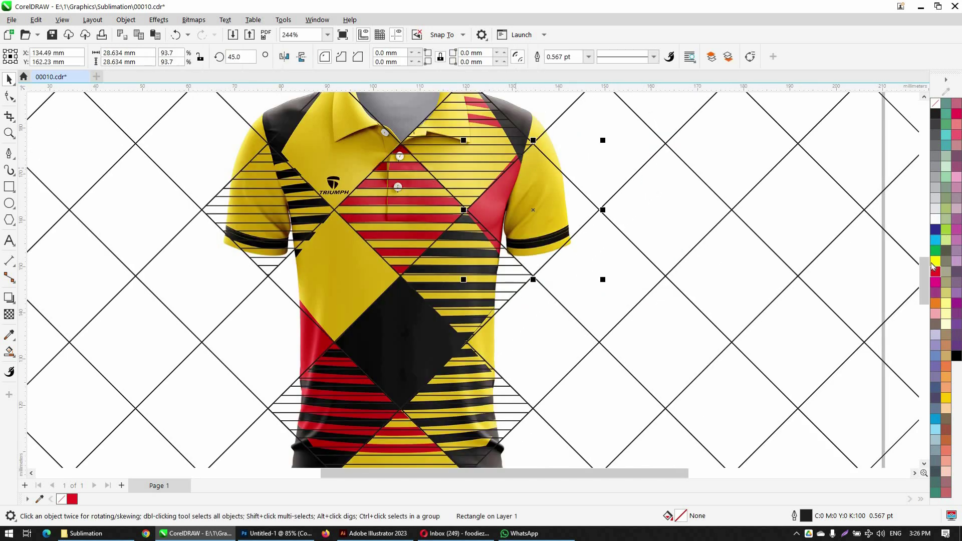
left_click(935, 274)
Step: Fill the diamond at the centre of the shirt, directly below the chest diamond, with black
left_click(383, 298)
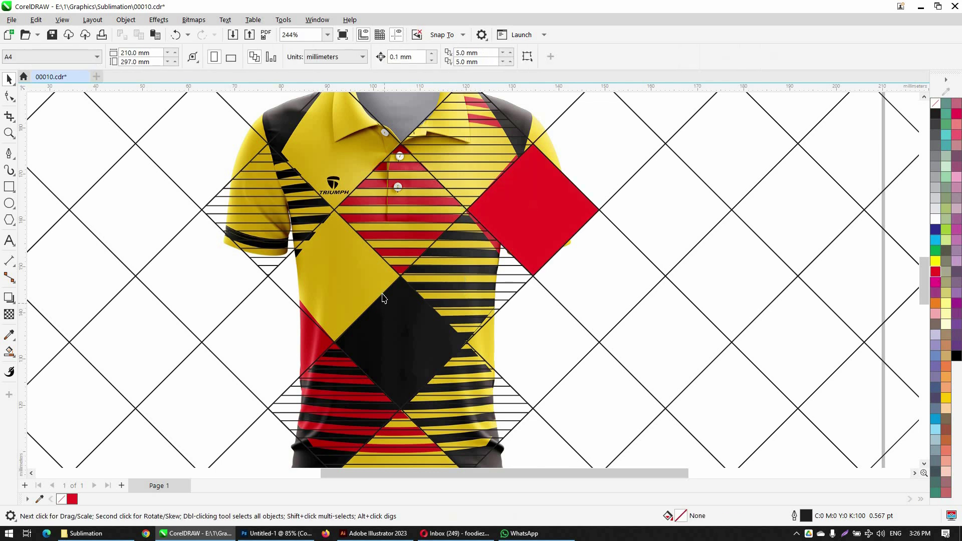
left_click(380, 297)
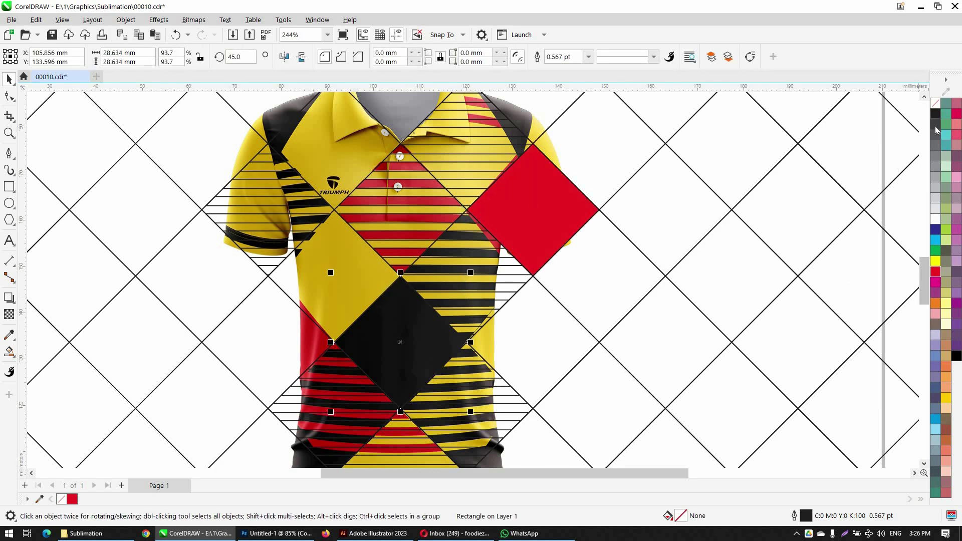
scroll(301, 193, "down", 2)
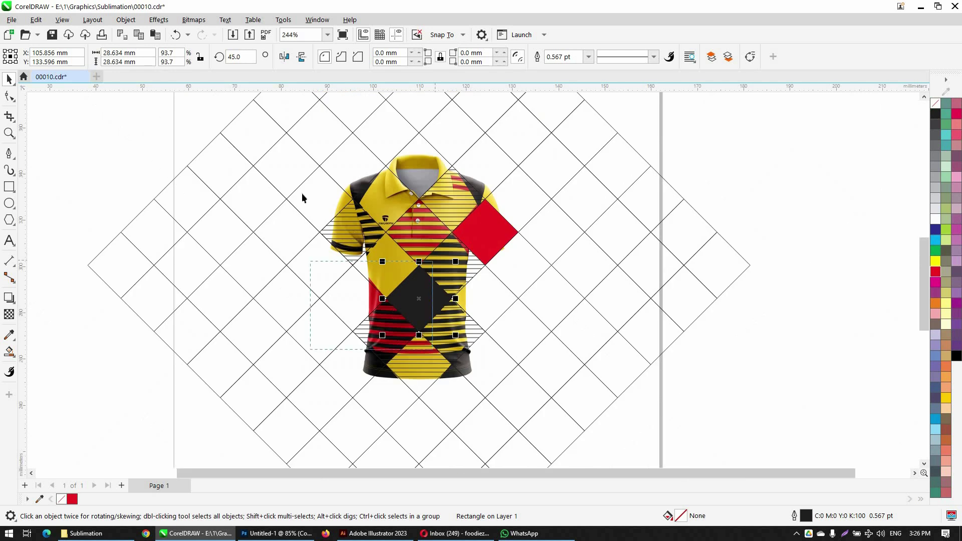
Step: Fill the diamond directly left of the black centre diamond and the cut stripes below and right of it with red
scroll(290, 173, "up", 4)
left_click(309, 182)
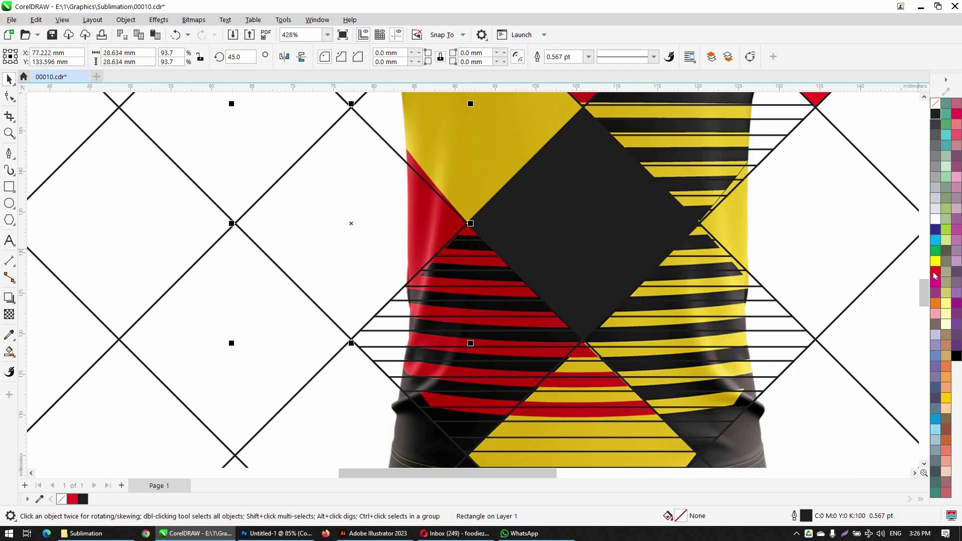
left_click(462, 286)
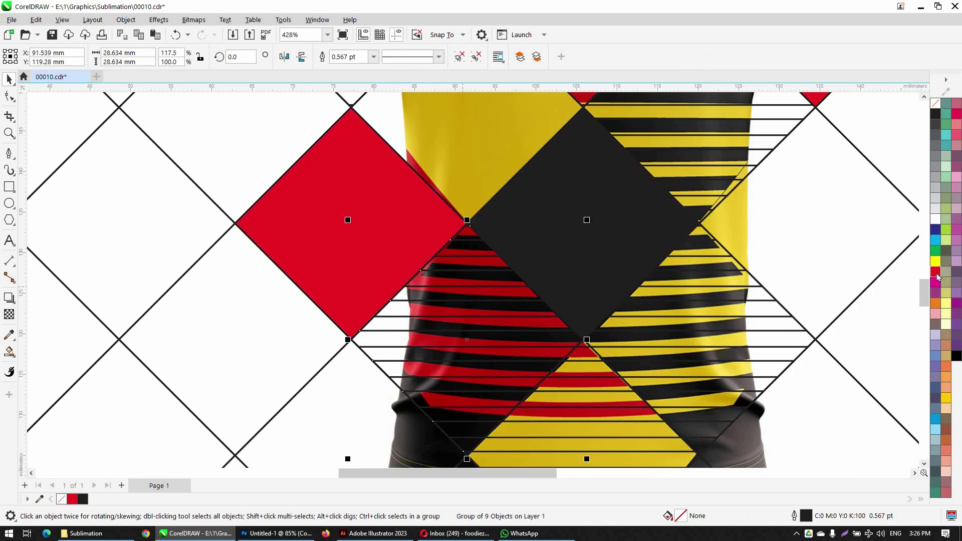
scroll(441, 240, "down", 2)
Step: Fill the cut stripes of the diamond below and right of the black centre diamond with black
key("F2")
left_click_drag(605, 322, 365, 198)
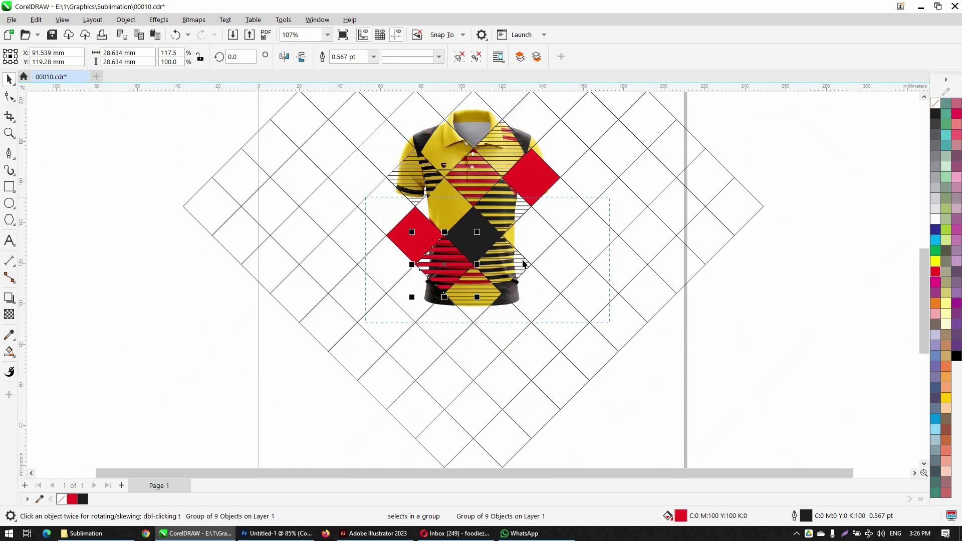
left_click(538, 243)
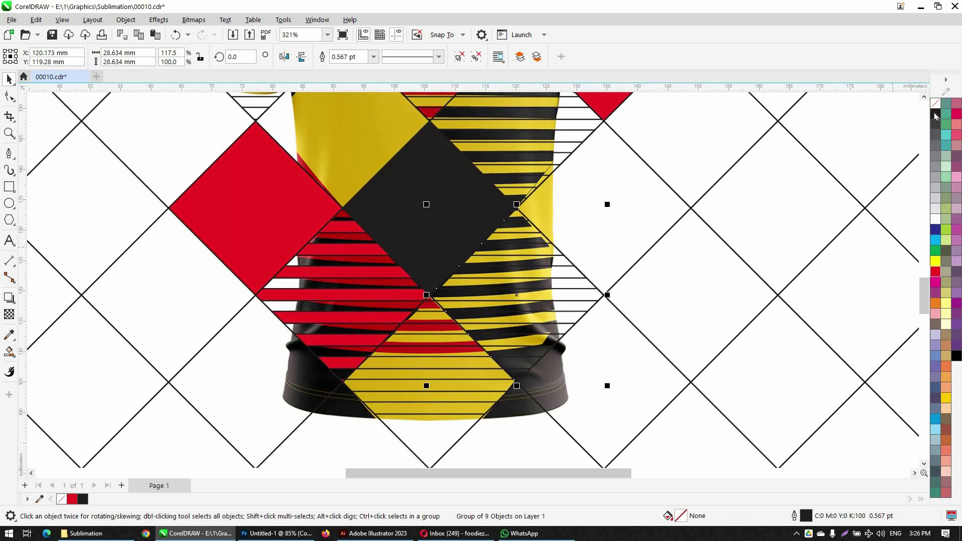
scroll(505, 260, "down", 2)
Step: Fill the chest diamond's cut stripes with red
key("F2")
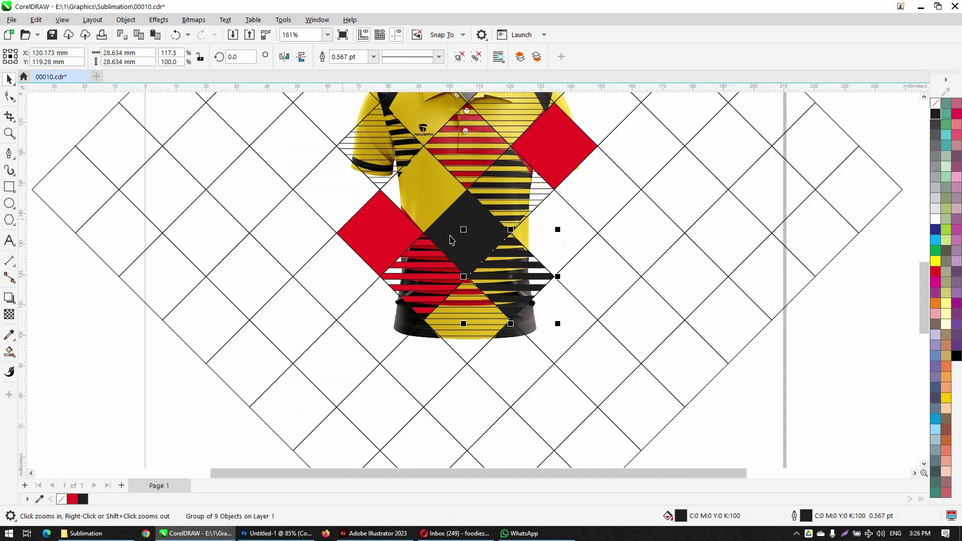
left_click_drag(384, 113, 506, 220)
left_click(513, 203)
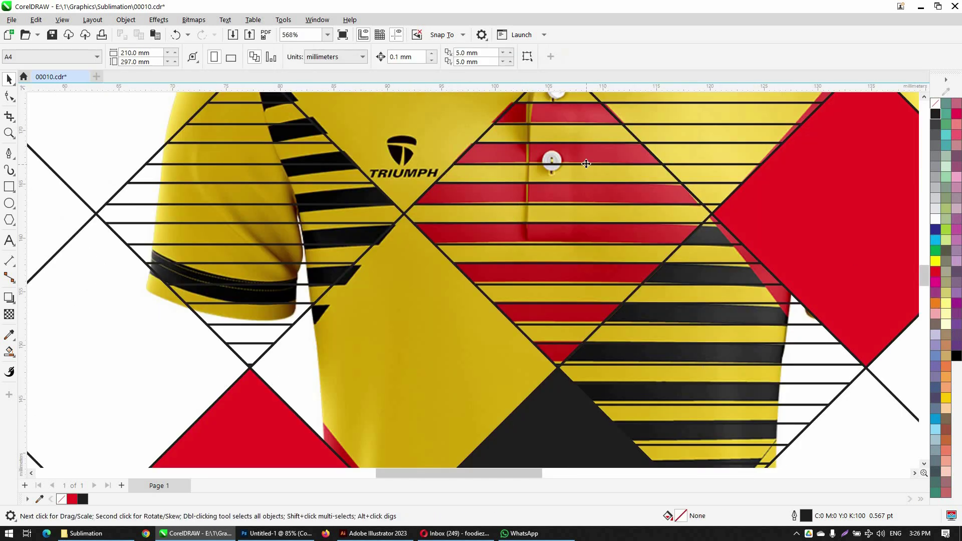
left_click_drag(587, 169, 633, 207)
key("ctrl+z")
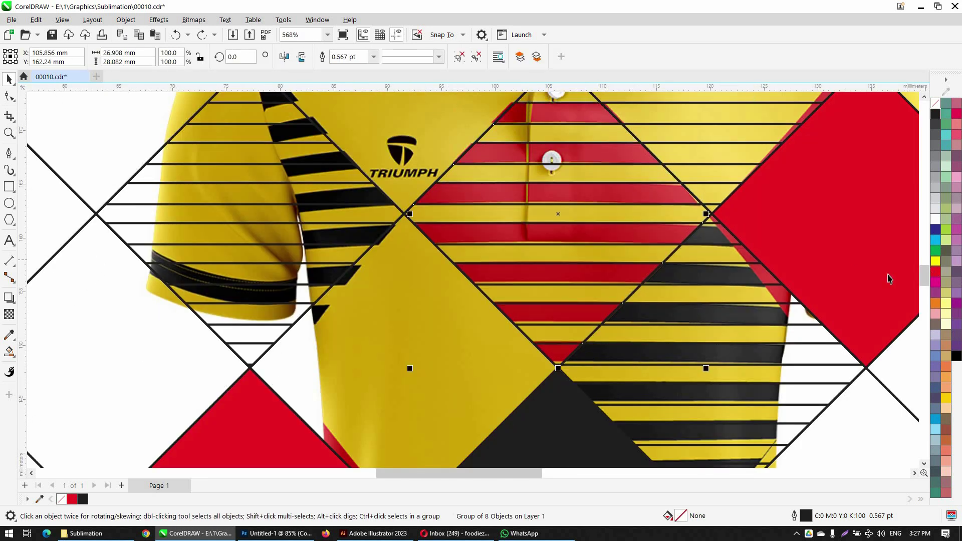
Step: Move the whole diamond grid with its cut stripes off the shirt to the right of the page, centred at about X 362 mm
scroll(389, 256, "down", 7)
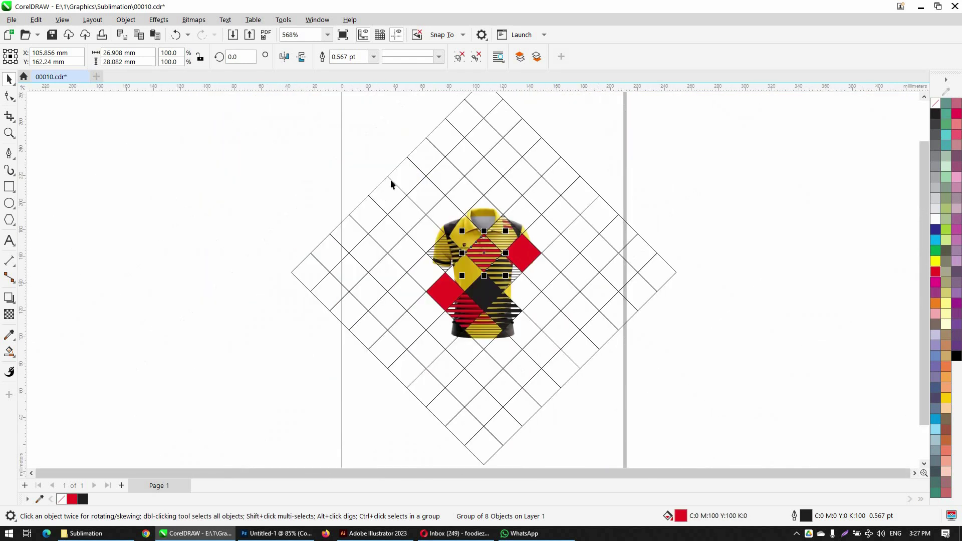
left_click_drag(540, 294, 713, 296)
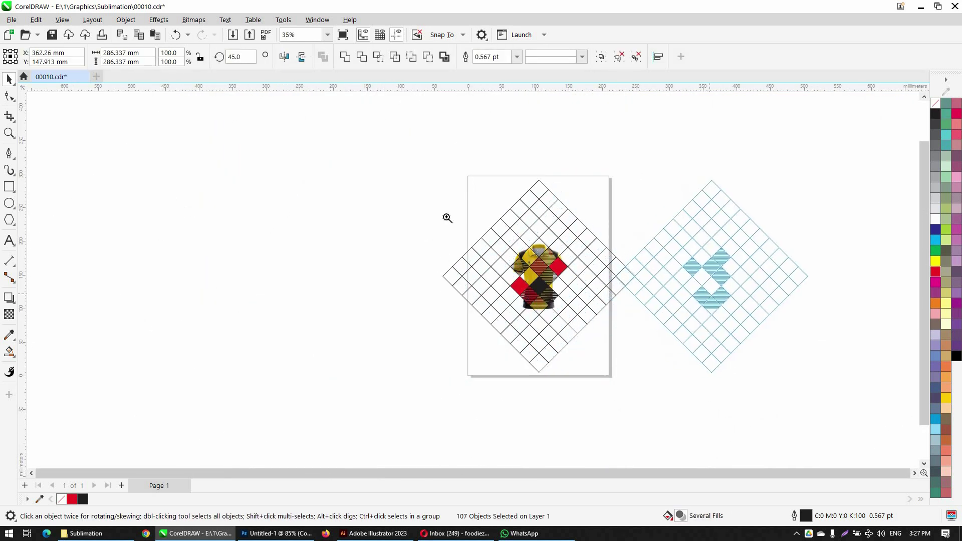
scroll(726, 280, "up", 3)
left_click(352, 257)
Step: Fill the diamond below and left of the red-striped lower diamond and the one directly right of the black-striped diamond with black
key("F3")
key("F2")
left_click_drag(353, 252, 668, 359)
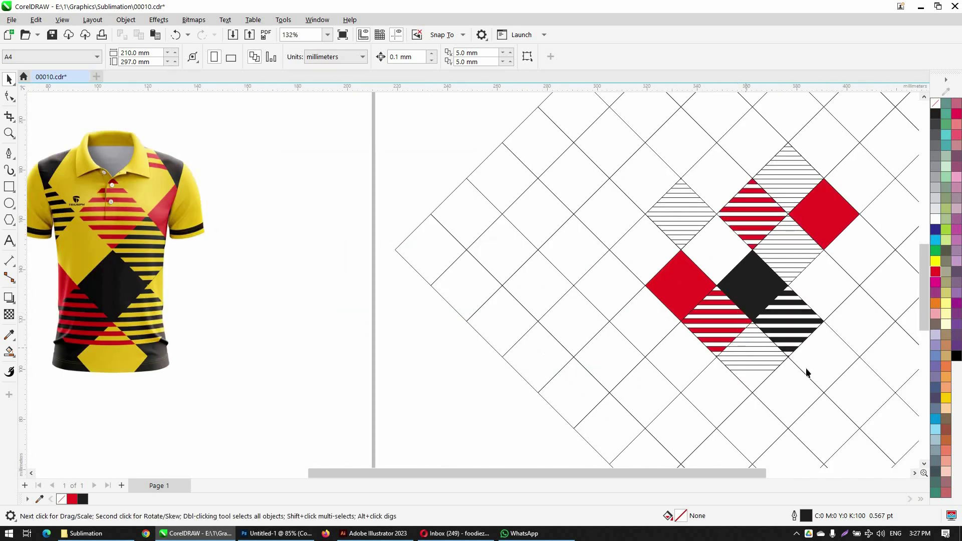
key("F2")
left_click_drag(806, 370, 683, 318)
key("F3")
key("F3")
key("F3")
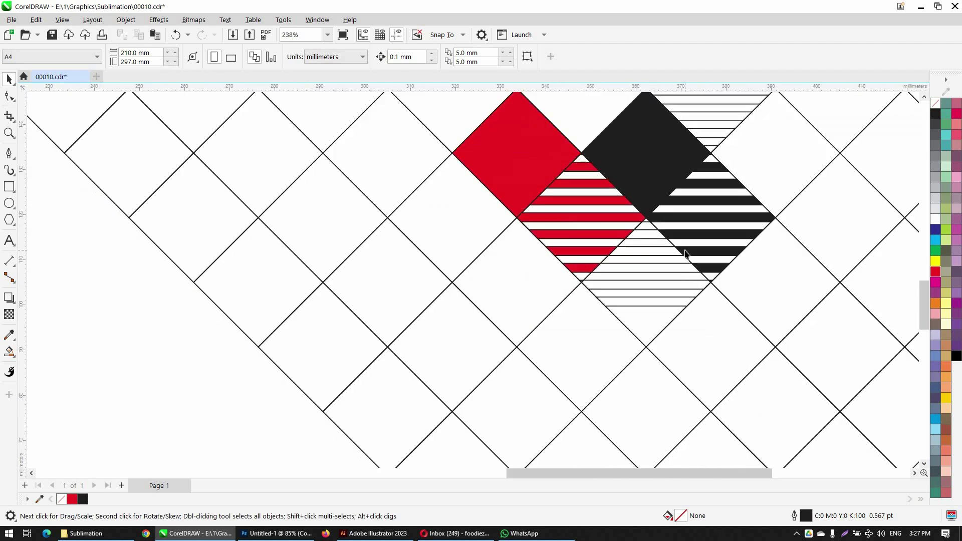
left_click(580, 254)
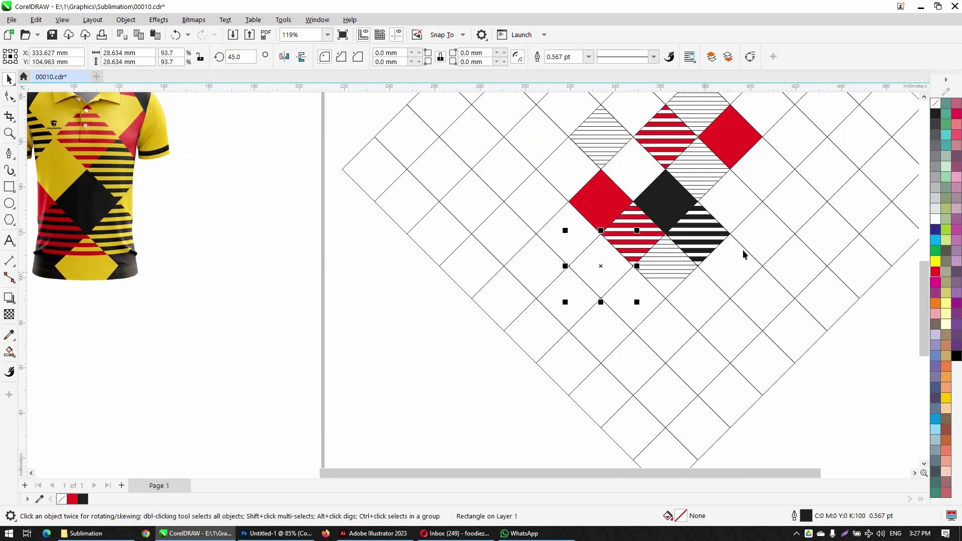
left_click(759, 241, "shift")
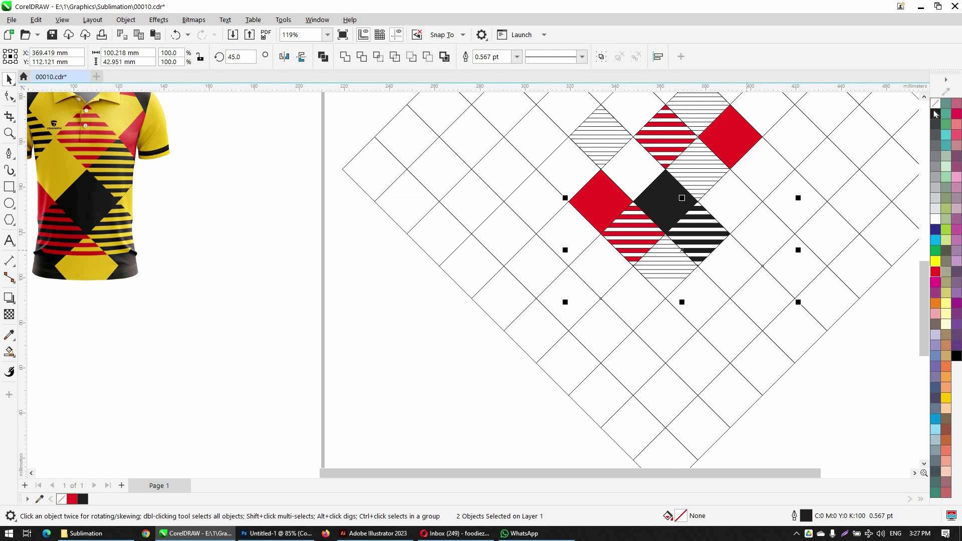
left_click(934, 114)
Step: Fill the diamond below and right of the black-striped diamond with black
left_click(708, 255)
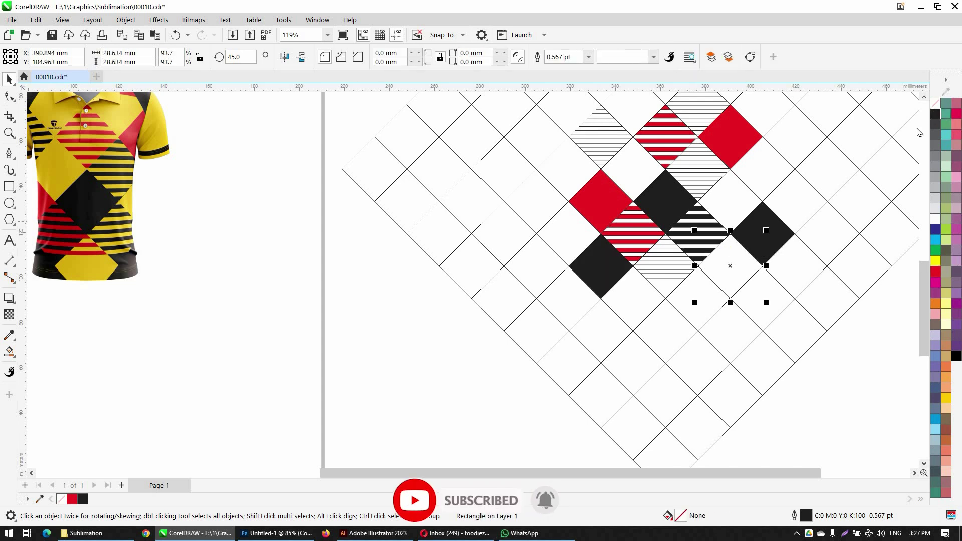
left_click(934, 114)
left_click(680, 314)
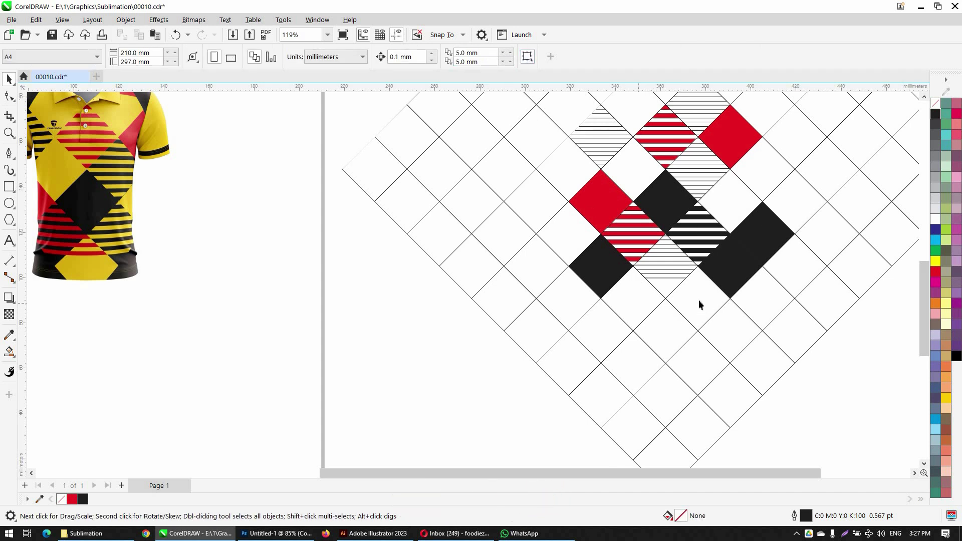
Step: Fill the two diamonds diagonally below the unfilled bottom striped diamond with black
left_click(700, 304)
left_click(935, 114)
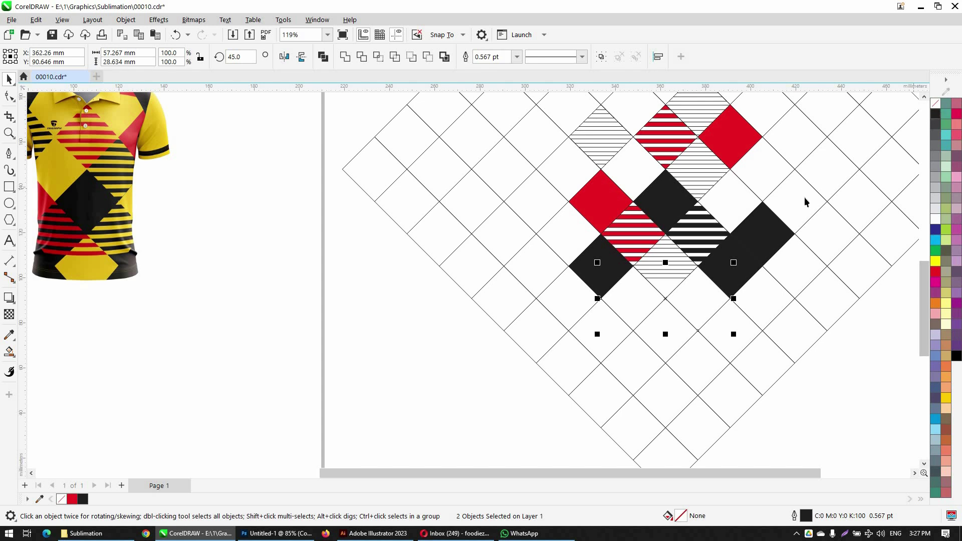
key("Escape")
Step: Fill the cut stripes of the bottom diamond between the two black bands with red
scroll(679, 298, "down", 1)
scroll(752, 337, "up", 3)
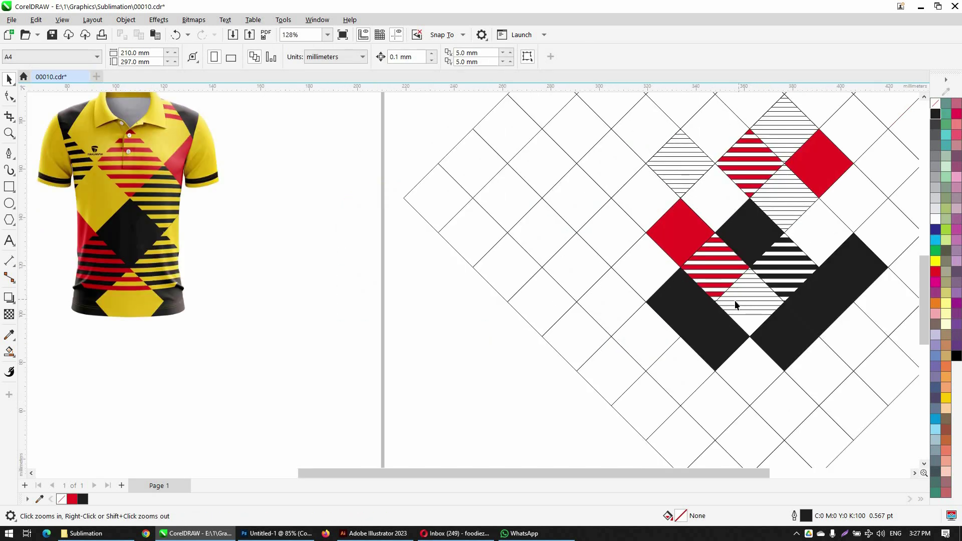
left_click_drag(675, 271, 807, 349)
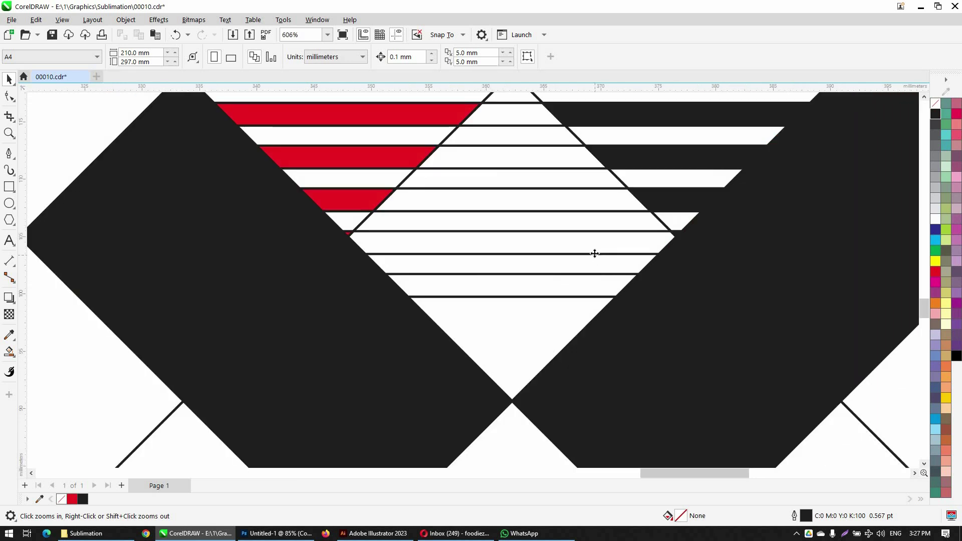
left_click(595, 254)
left_click(934, 271)
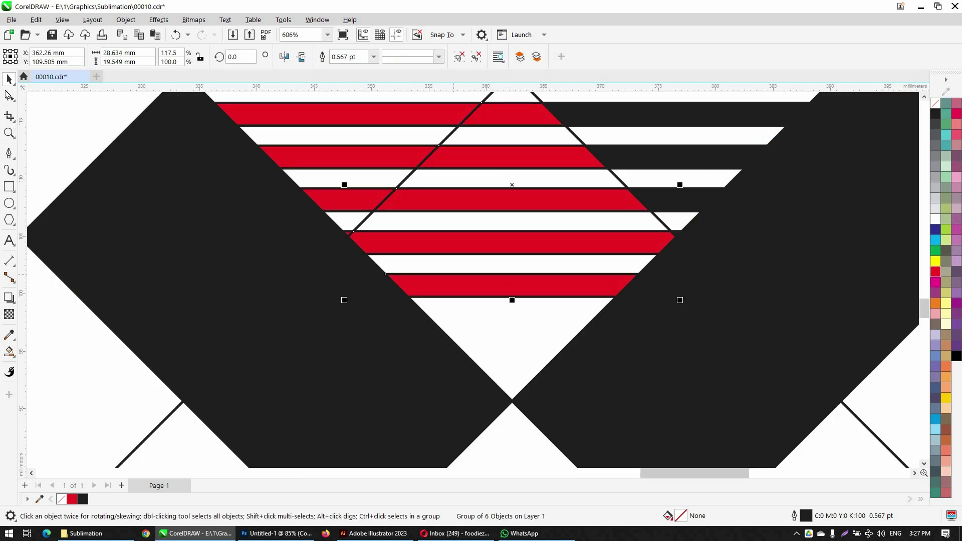
Step: Delete the lowest red stripe of the bottom diamond between the black bands
left_click(459, 285, "ctrl")
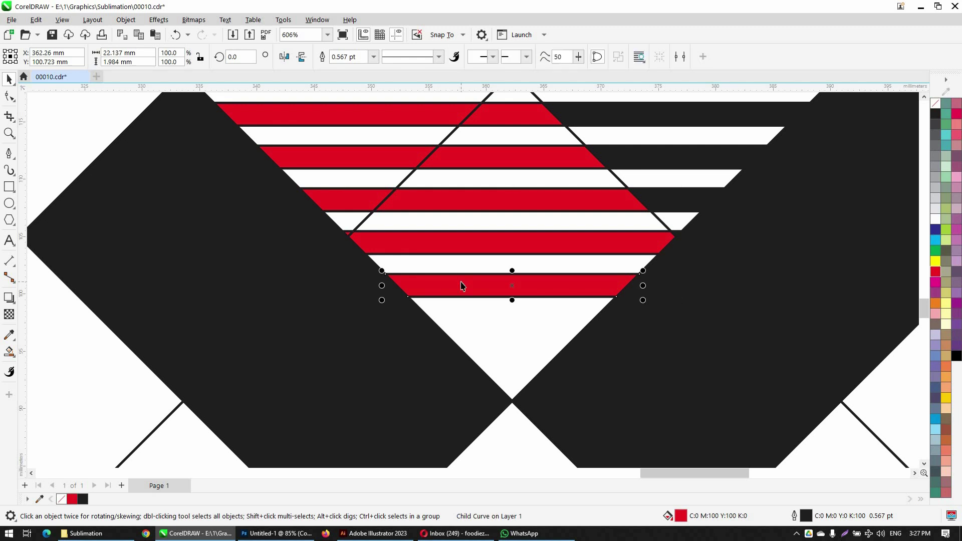
key("Delete")
scroll(569, 258, "down", 3)
key("F2")
left_click_drag(130, 221, 630, 288)
left_click_drag(835, 321, 641, 236)
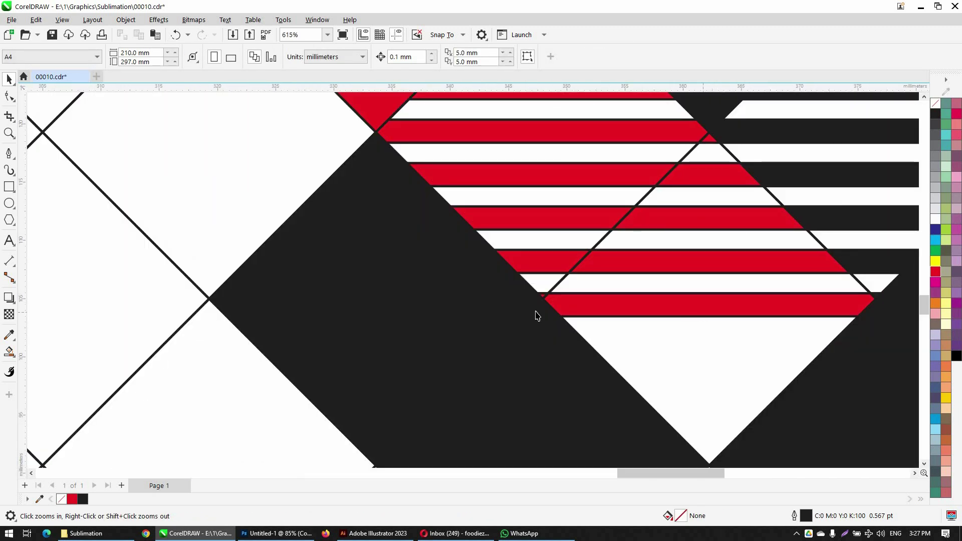
Step: Delete the next lowest red stripe of the bottom diamond and the lowest stripe of the red-striped diamond to its upper left
key("space")
scroll(646, 268, "down", 6)
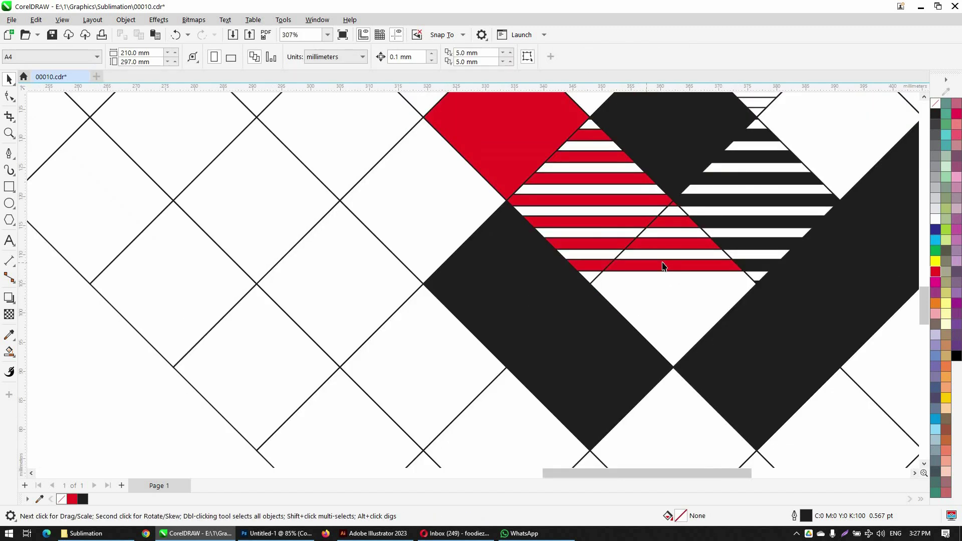
key("z")
left_click_drag(738, 301, 197, 219)
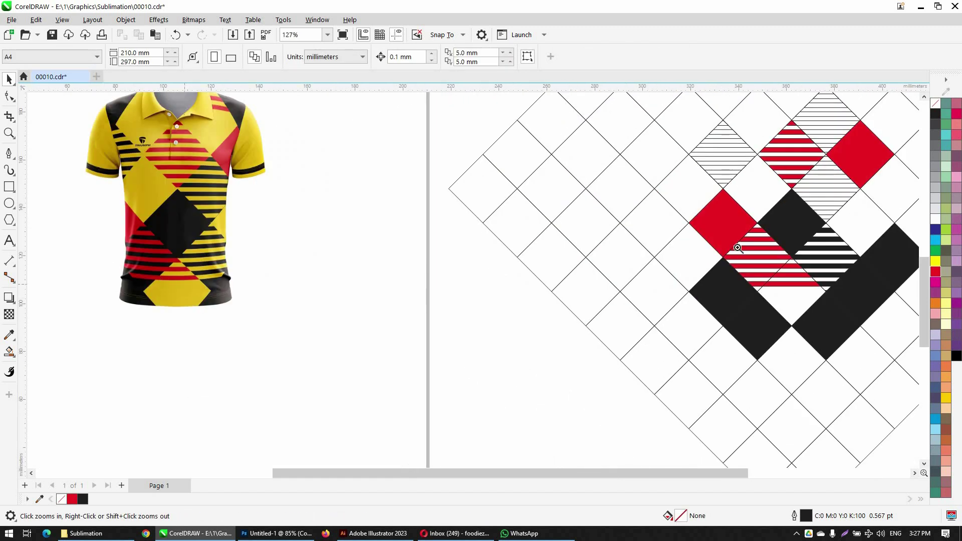
key("F3")
left_click(584, 316)
key("Delete")
left_click(394, 324)
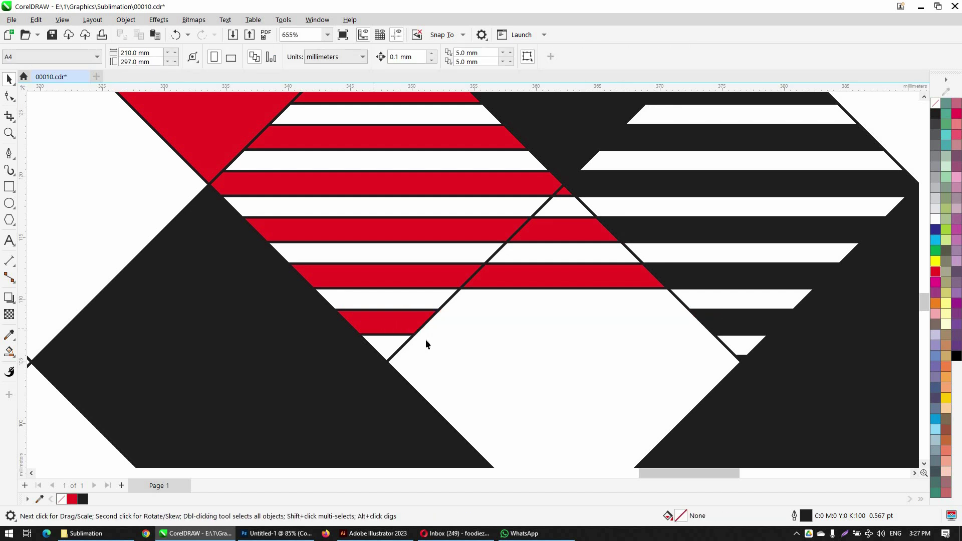
key("Delete")
scroll(591, 347, "down", 6)
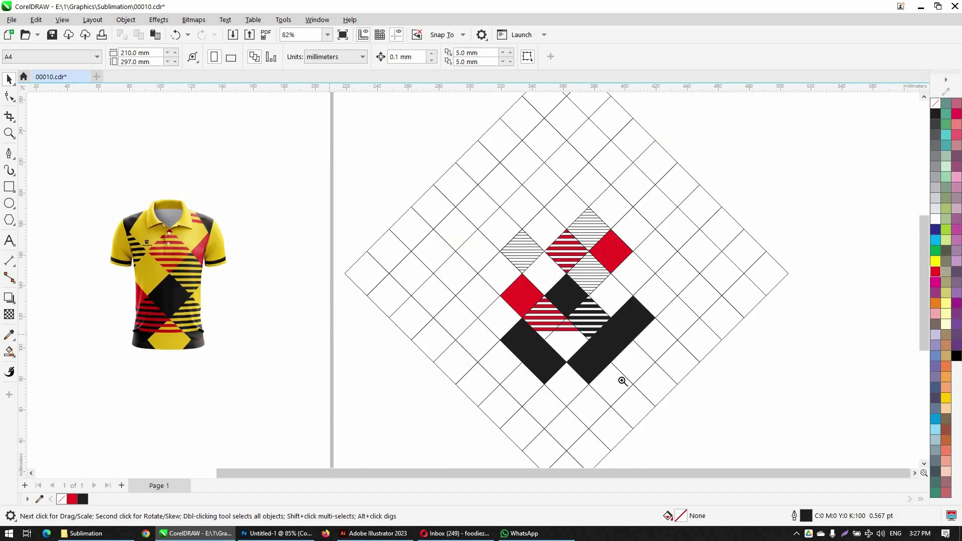
scroll(594, 313, "up", 3)
left_click(606, 334)
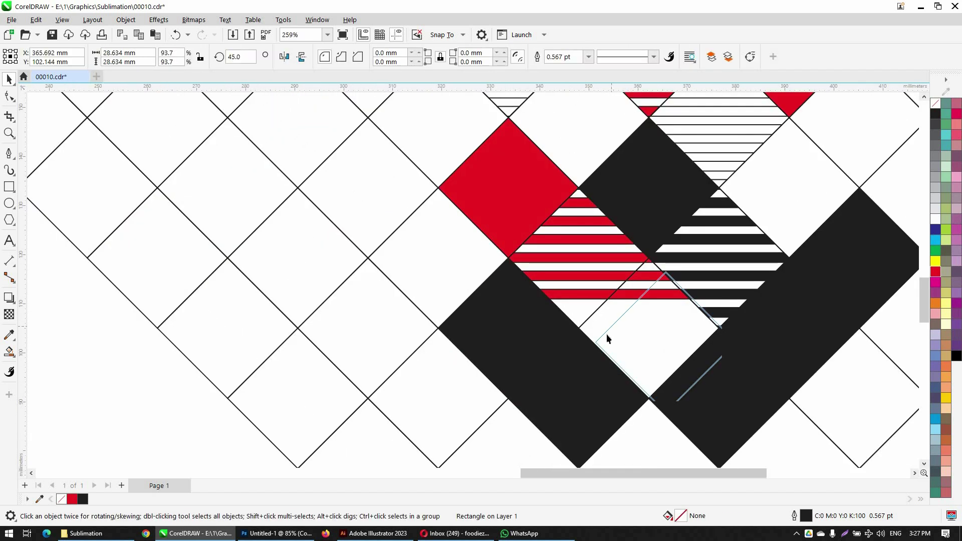
left_click_drag(606, 334, 610, 336)
key("ctrl+z")
Step: Fill the diamond behind the red stripes, below and right of the lower red diamond, with black
left_click_drag(518, 249, 537, 264)
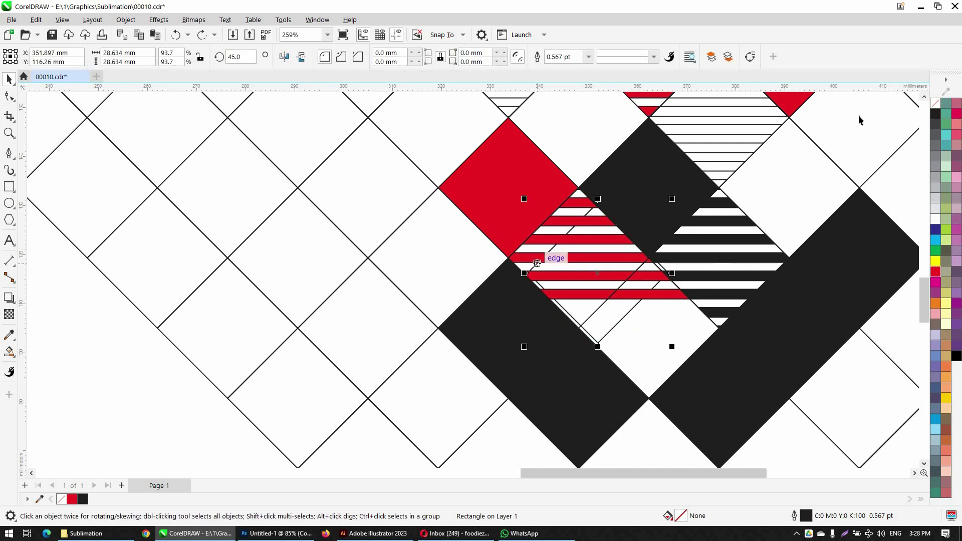
key("ctrl+z")
scroll(648, 231, "down", 3)
key("F2")
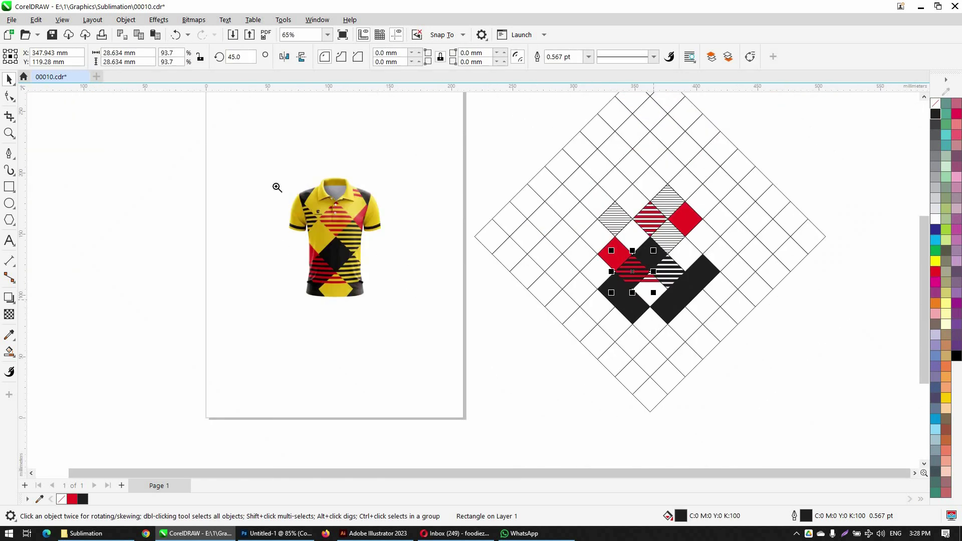
Step: Fill the whole striped diamond left of the red-striped chest diamond with black
left_click_drag(275, 187, 755, 368)
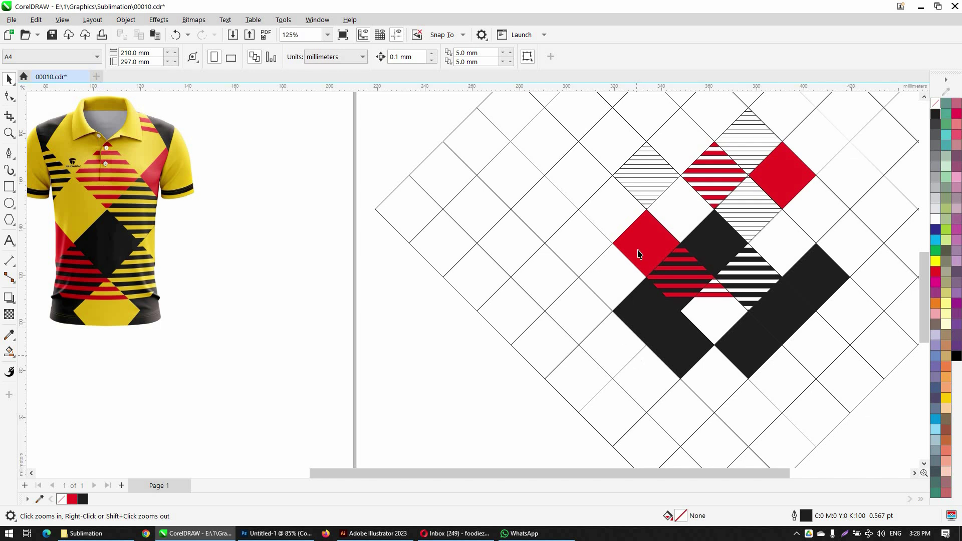
left_click(664, 176)
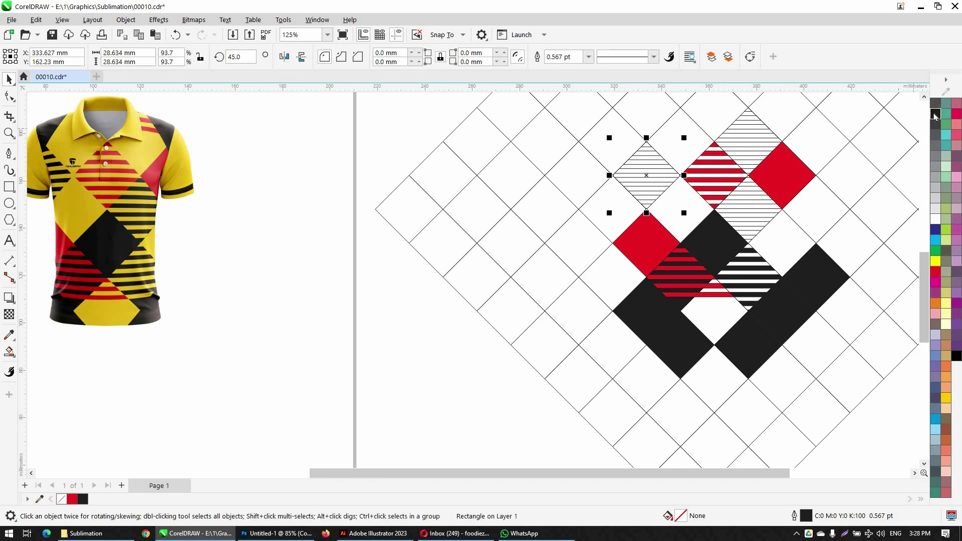
left_click(934, 115)
Step: Fill the cut stripes of the topmost striped diamond with red
left_click(751, 143)
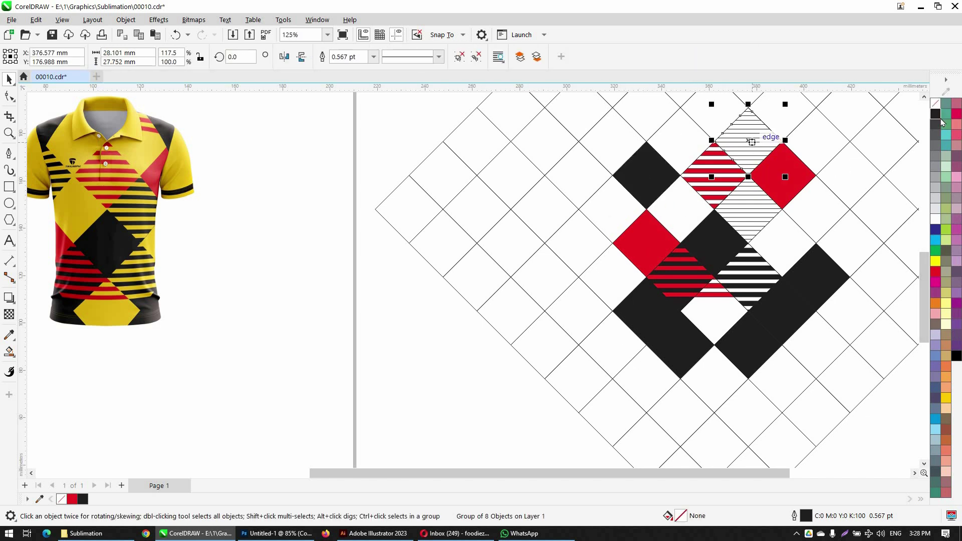
left_click(935, 271)
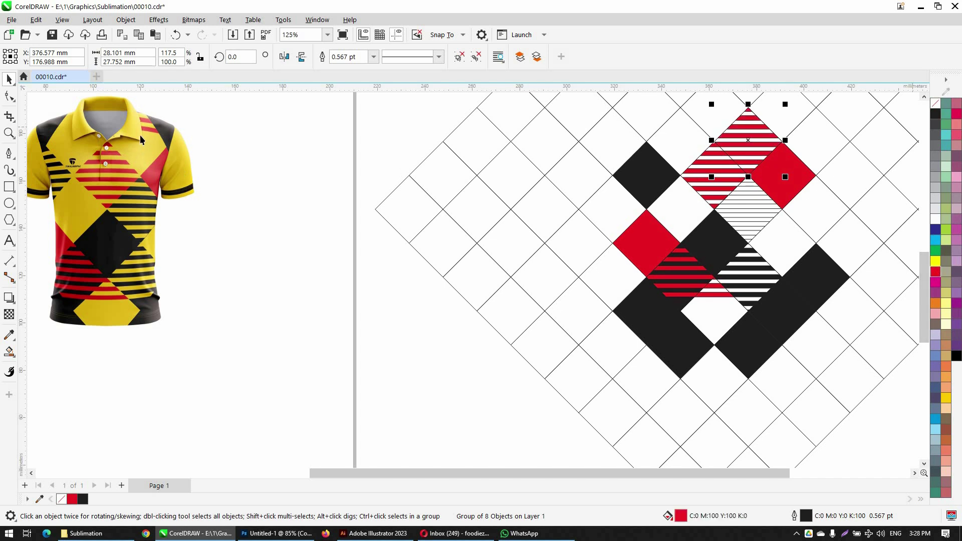
left_click_drag(672, 106, 853, 210)
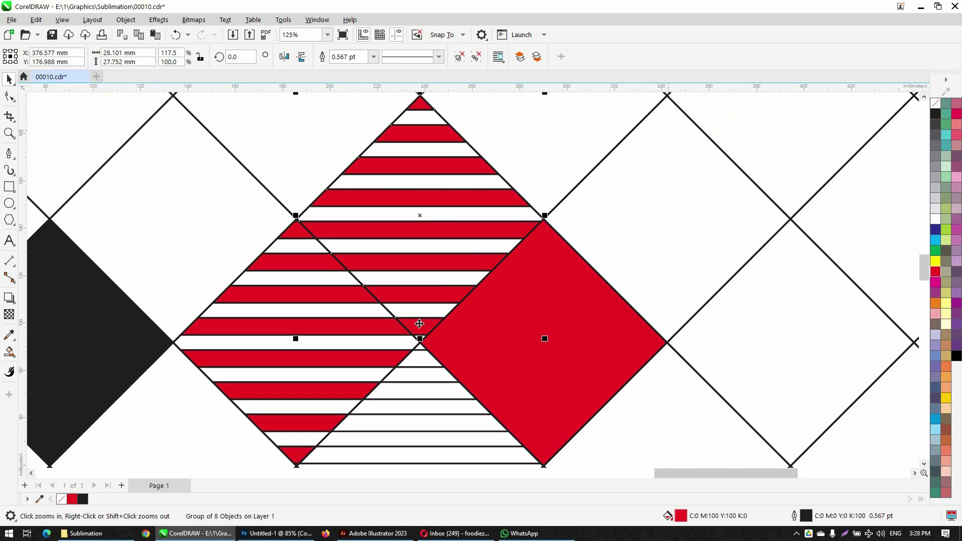
Step: Delete the five lowest red stripes of the topmost diamond, keeping only the three at its tip
left_click(420, 318, "ctrl")
key("Delete")
left_click(421, 290)
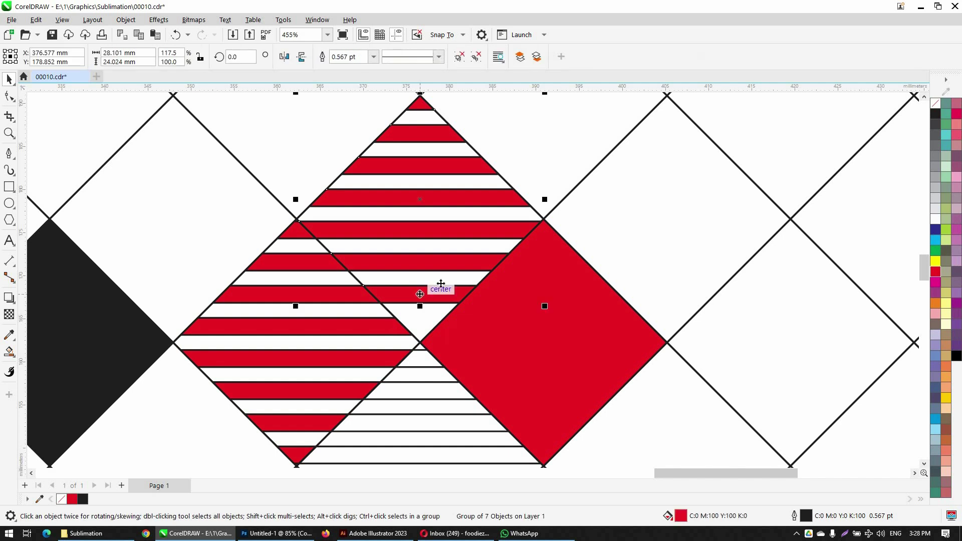
left_click(440, 287, "ctrl")
left_click(446, 264, "ctrl")
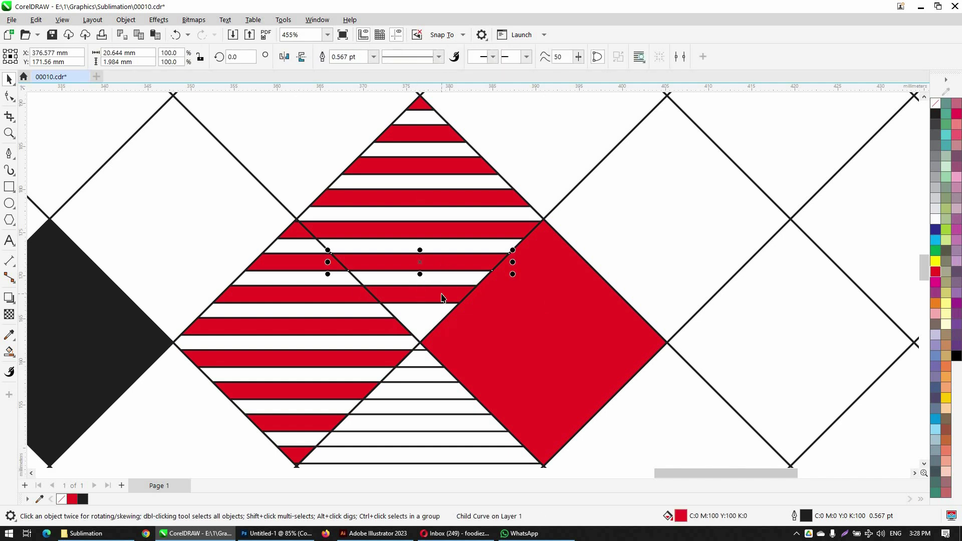
left_click(441, 294, "ctrl")
key("Delete")
left_click(439, 260, "ctrl")
key("Delete")
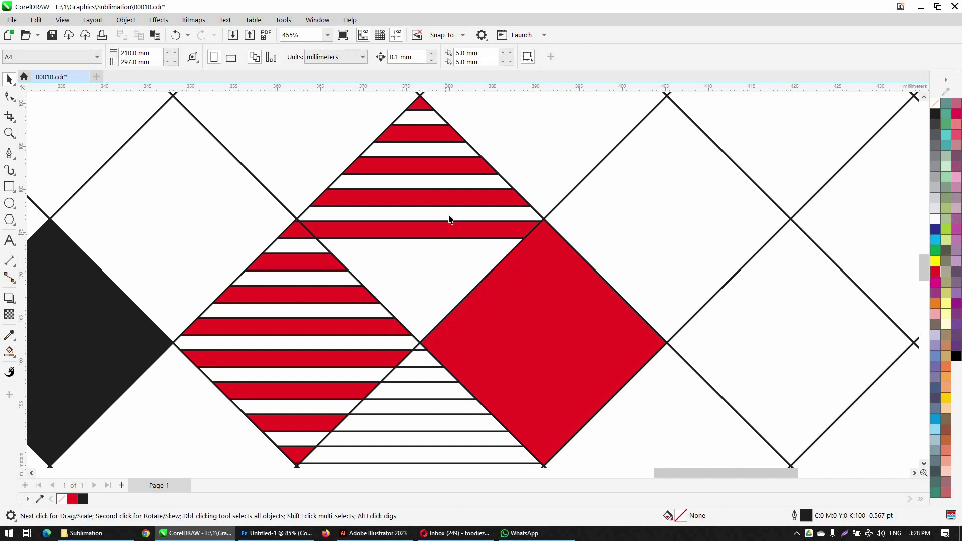
left_click(449, 224, "ctrl")
key("Delete")
left_click(454, 203, "ctrl")
key("Delete")
Step: Fill the cut stripes of the diamond below and right of the red-striped chest diamond with black
scroll(654, 191, "down", 3)
key("F2")
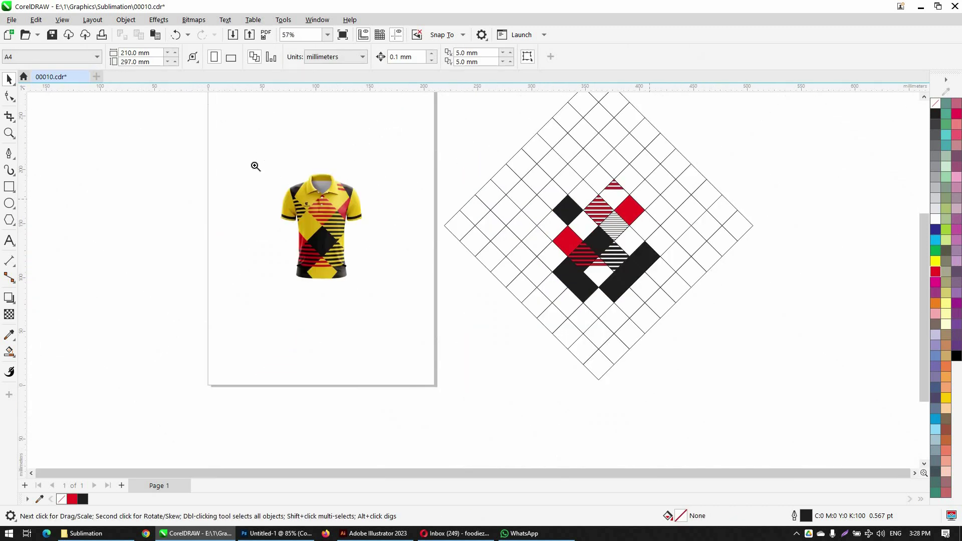
scroll(567, 310, "up", 2)
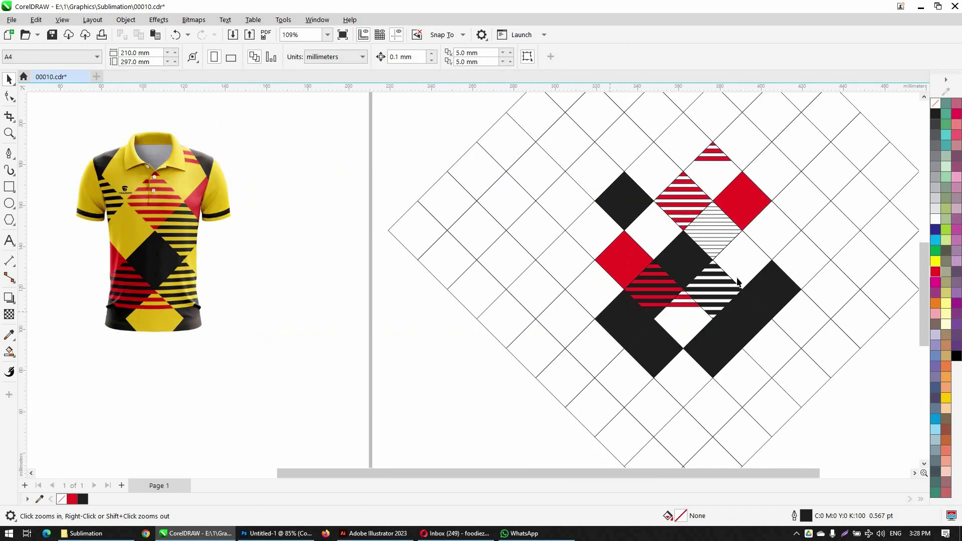
left_click(711, 231)
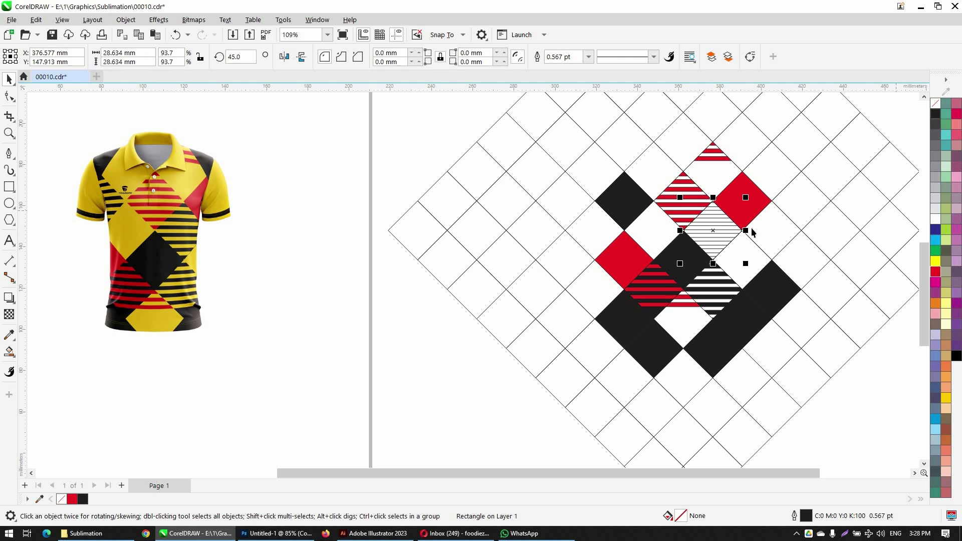
key("shift+F2")
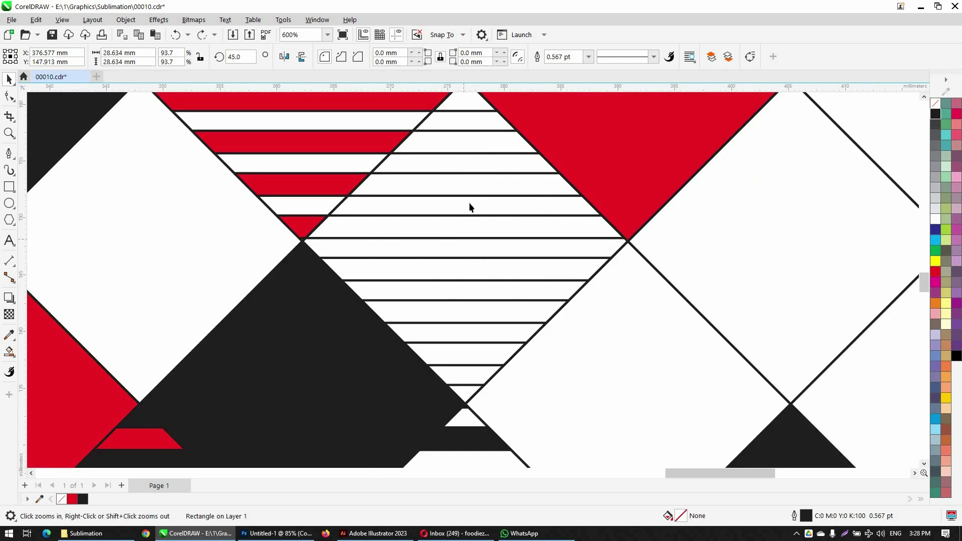
left_click_drag(465, 196, 532, 233)
key("z")
key("ctrl+z")
left_click(934, 113)
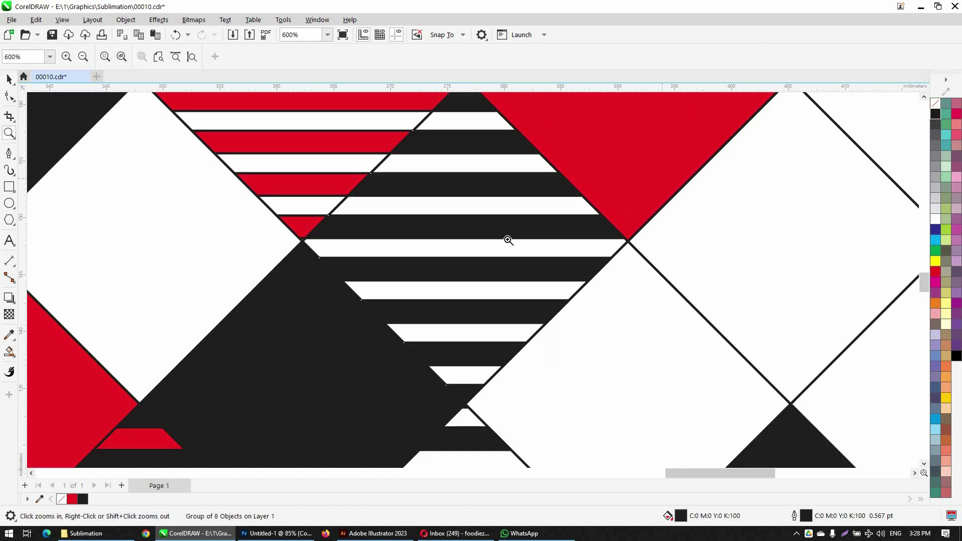
Step: Undo the solid black fill of the diamond left of the red-striped chest diamond and fill its cut stripes with black
scroll(566, 237, "down", 3)
key("space")
key("F2")
left_click_drag(107, 147, 638, 371)
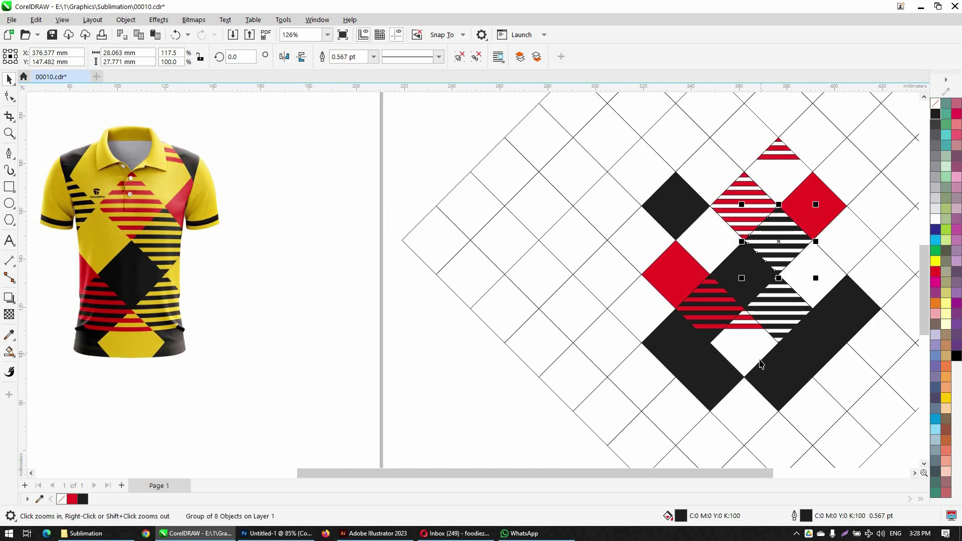
left_click(660, 183)
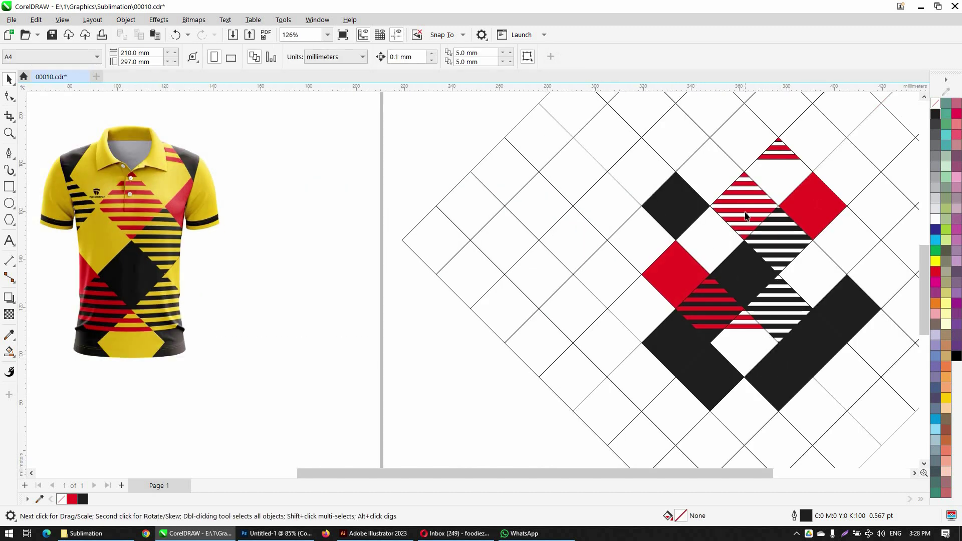
left_click(674, 210)
key("shift+F2")
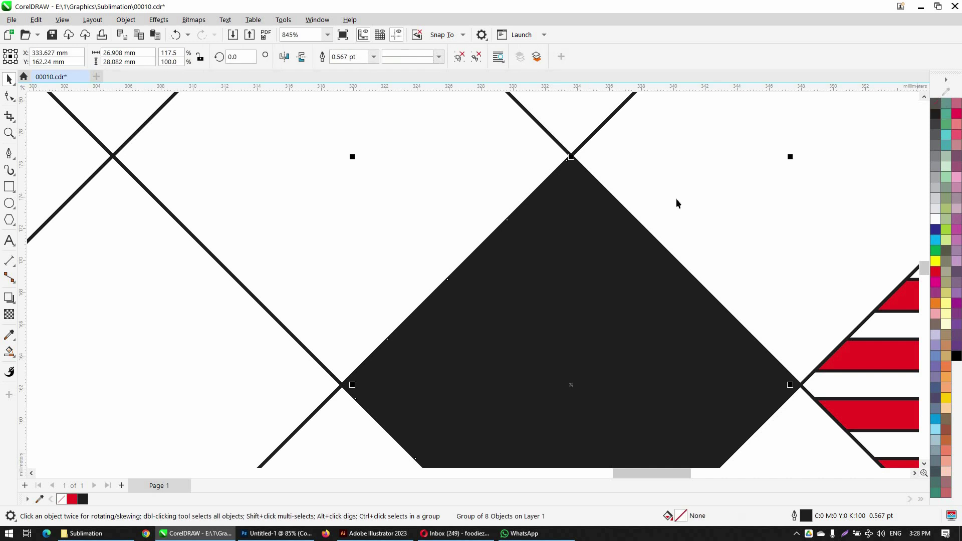
left_click(676, 203)
left_click(616, 240)
left_click(570, 212)
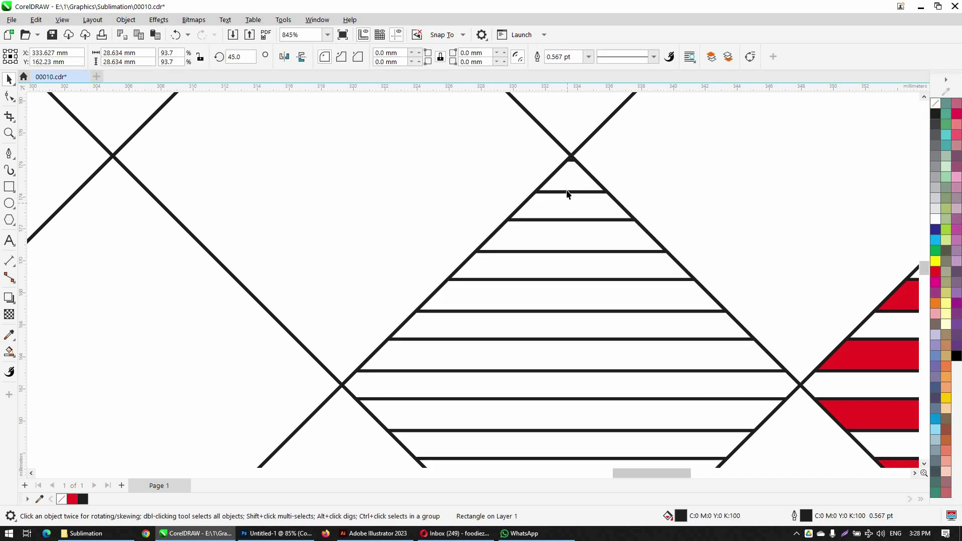
left_click_drag(566, 192, 579, 228)
left_click(935, 114)
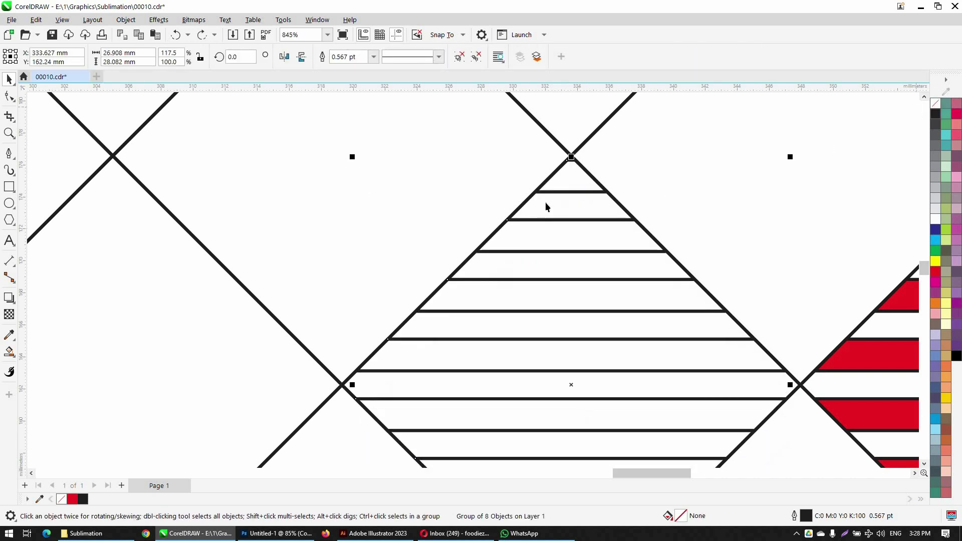
Step: Draw a rectangle about 107 mm wide and 133 mm high around all the coloured diamonds
scroll(545, 206, "down", 6)
left_click_drag(330, 147, 679, 363)
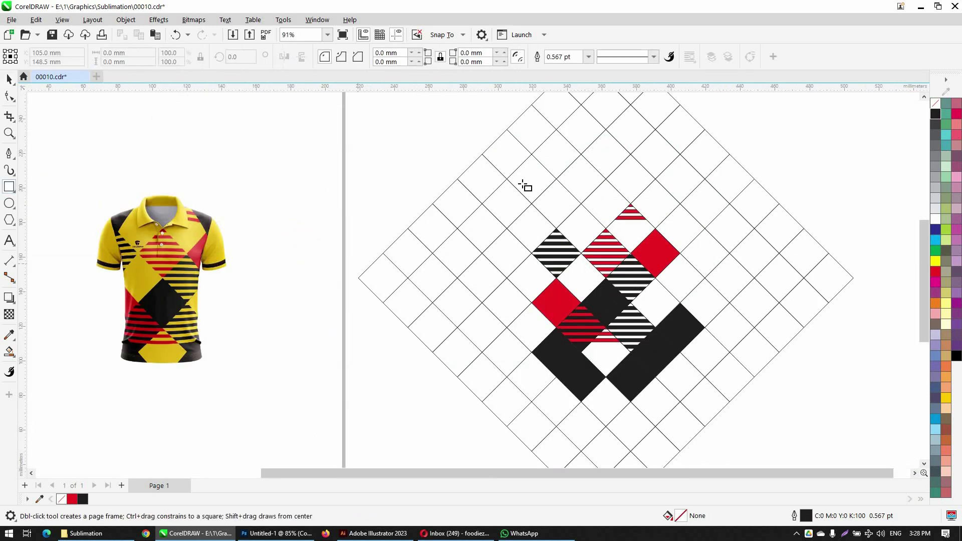
left_click_drag(649, 374, 707, 412)
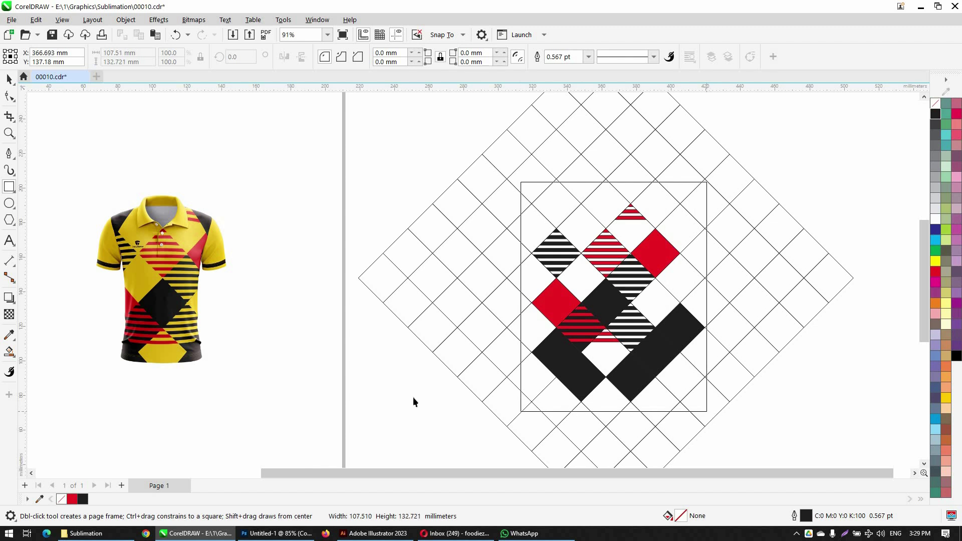
Step: Sample the yellow from the polo shirt and fill the new rectangle with it
key("space")
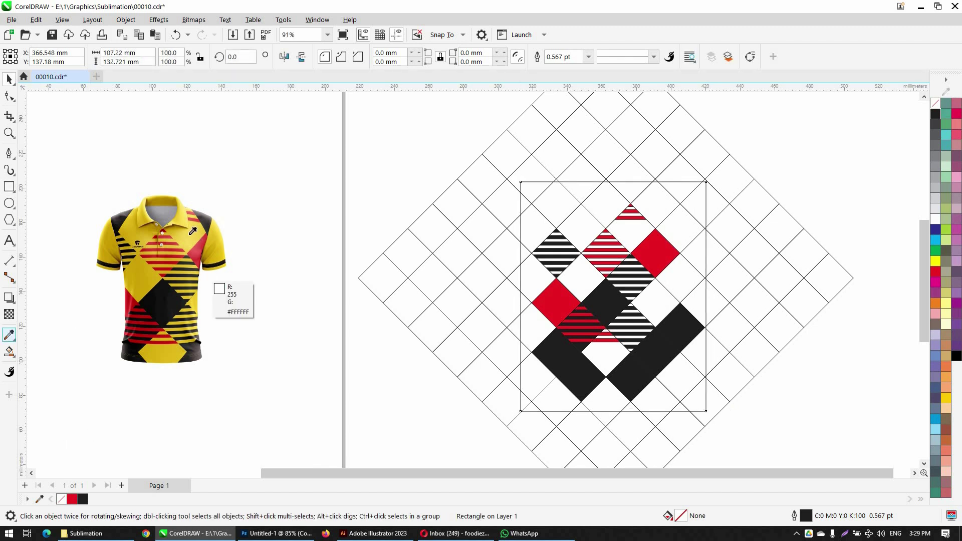
left_click(210, 281)
left_click(596, 198)
key("space")
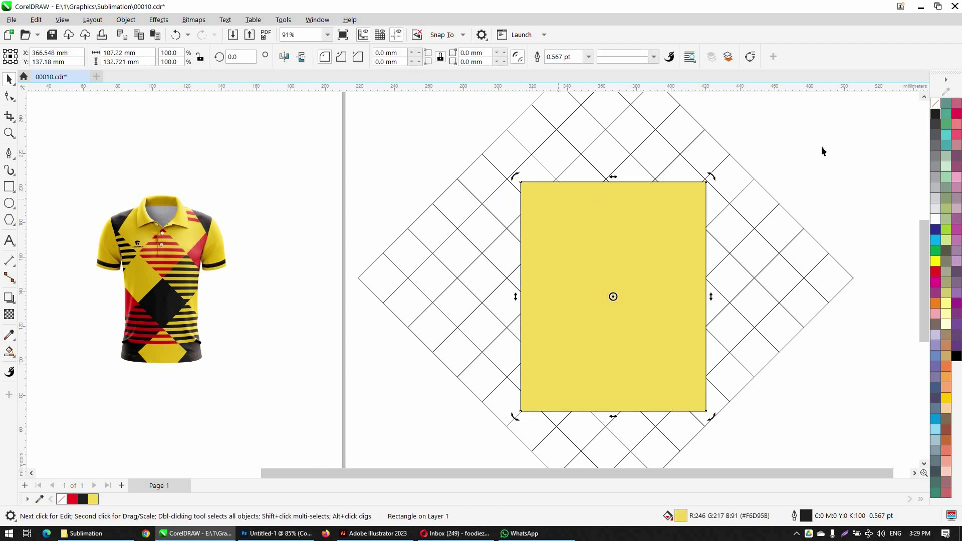
Step: Remove the background rectangle's outline, fill it with pure yellow and send it behind the coloured diamonds
right_click(934, 103)
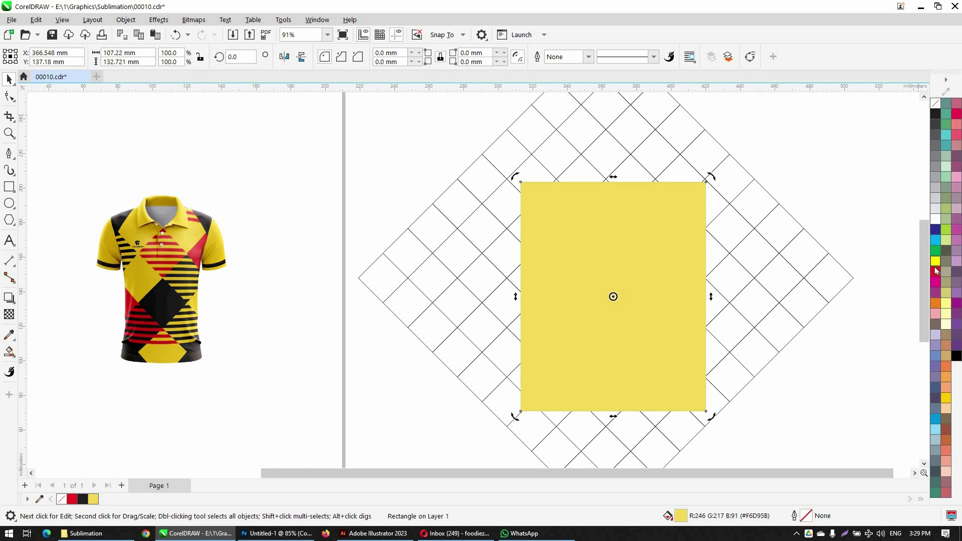
left_click(935, 261)
key("shift+Page_Down")
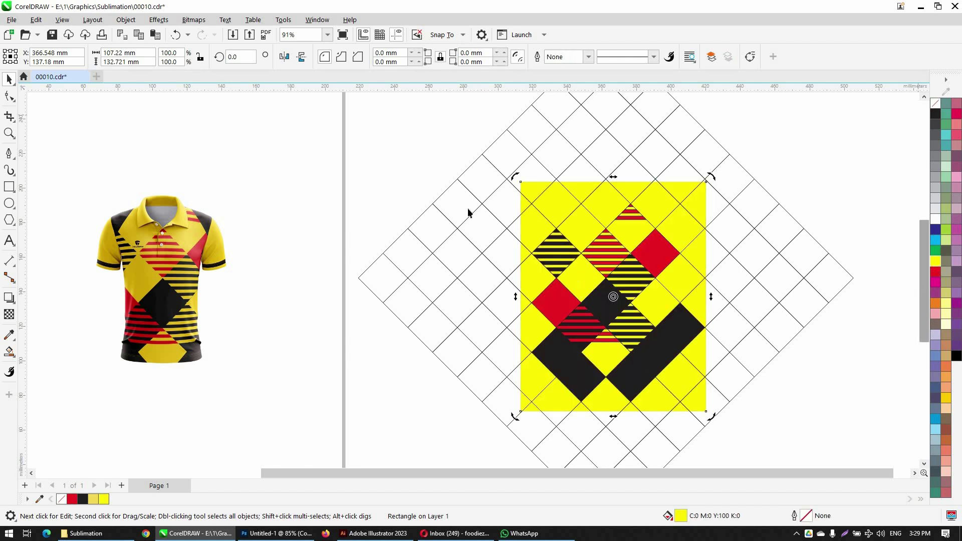
Step: Remove the outlines from the diamond grid over and around the yellow rectangle
scroll(587, 285, "down", 2)
left_click_drag(429, 146, 708, 396)
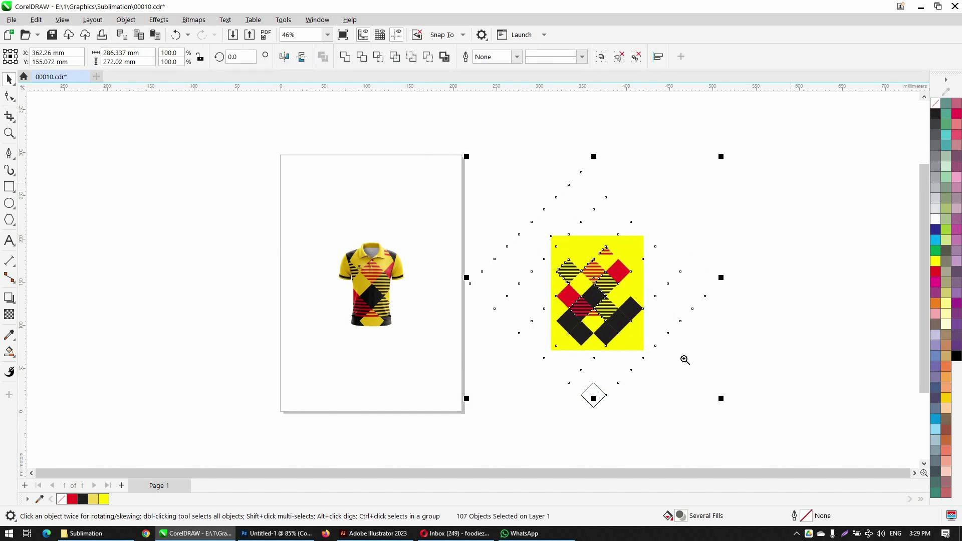
left_click_drag(485, 230, 690, 359)
scroll(630, 269, "down", 4)
key("Escape")
Step: Trace the polo shirt's centre line, left half of the hem and left side seam up to the armpit with the Pen tool
key("F2")
left_click_drag(346, 196, 752, 354)
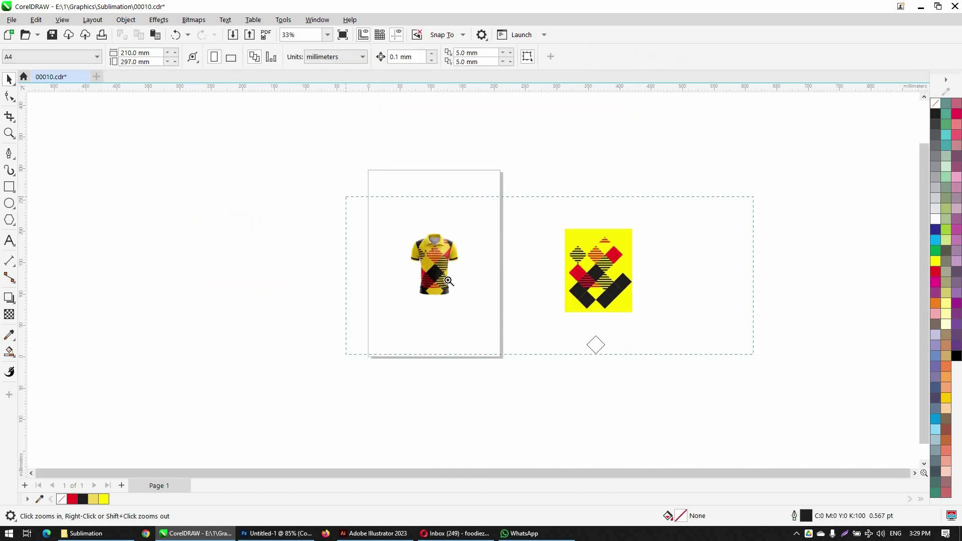
key("F4")
scroll(399, 246, "up", 2)
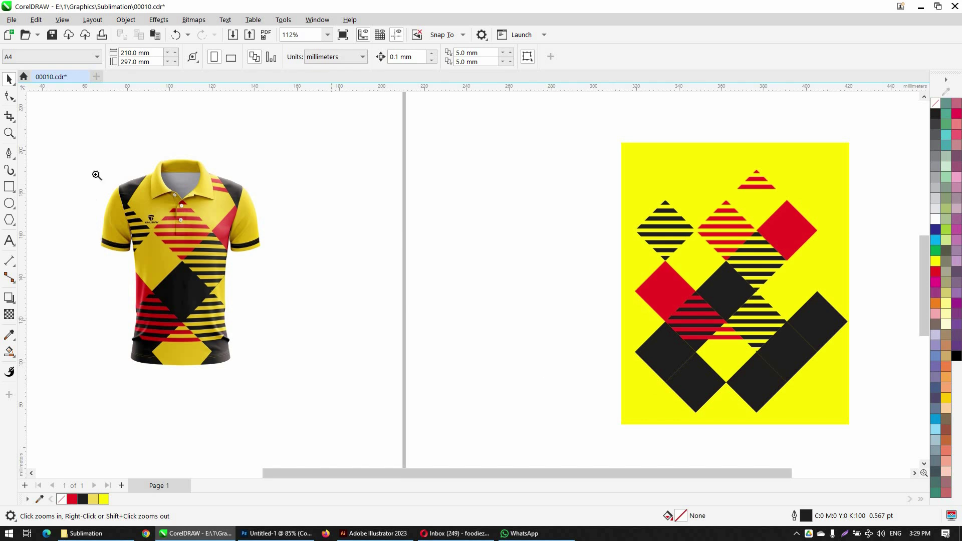
left_click_drag(331, 379, 104, 157)
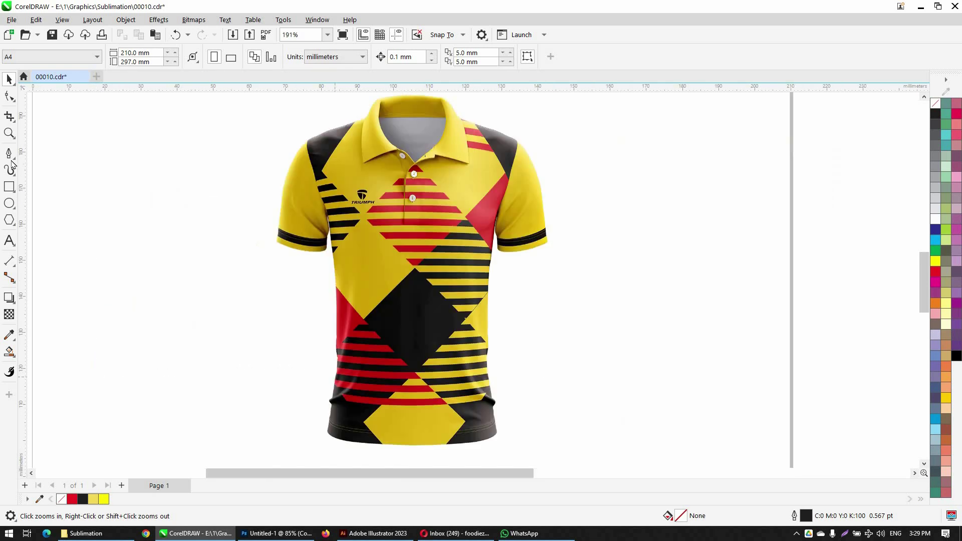
left_click(409, 109)
left_click(410, 446)
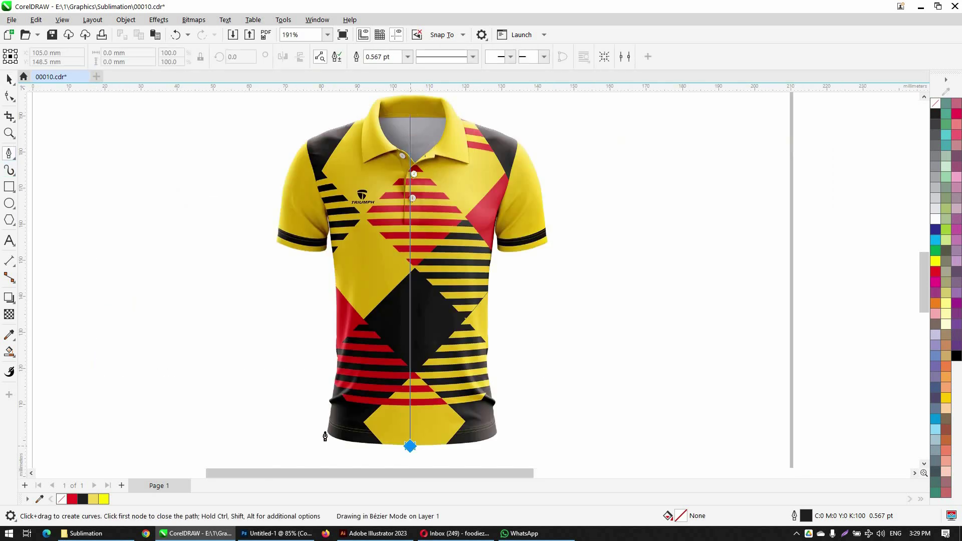
left_click(325, 430)
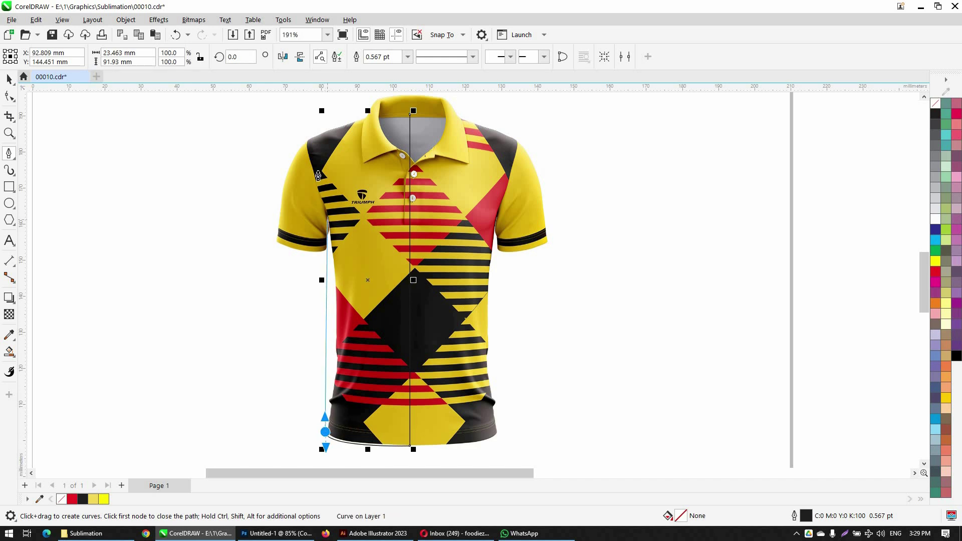
left_click_drag(327, 219, 313, 145)
left_click(327, 220, "alt")
Step: Continue the outline around the left sleeve and shoulder, closing a half-shirt shape about 37 mm wide and 92 mm high at the neck
left_click(327, 252)
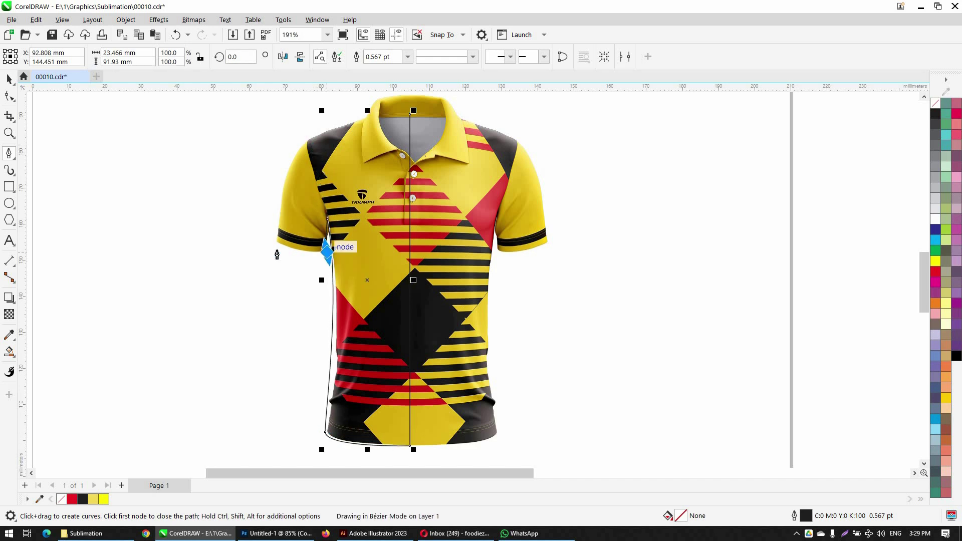
left_click(274, 241)
left_click_drag(274, 241, 270, 230)
left_click(275, 241, "alt")
left_click_drag(312, 138, 343, 114)
left_click(410, 114)
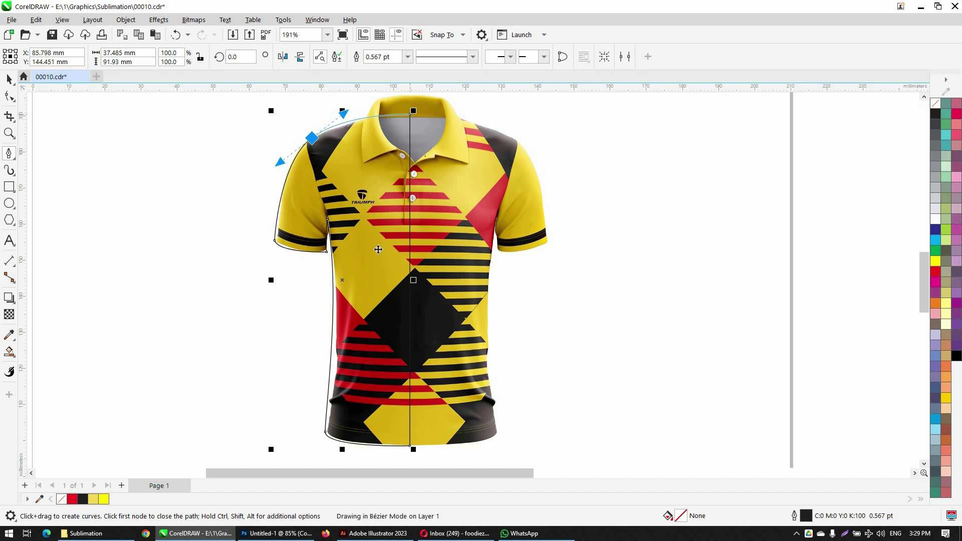
key("space")
Step: Try to complete the shirt outline by mirroring a copy of its left half across the centre line and welding both halves
left_click_drag(270, 280, 460, 281)
right_click(460, 281)
left_click(363, 202, "shift")
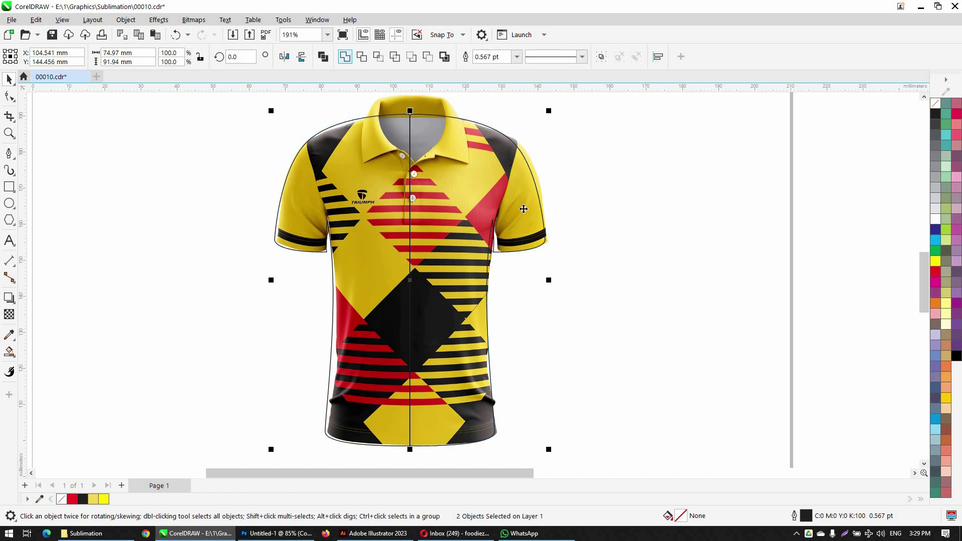
left_click_drag(553, 280, 288, 122)
key("ctrl+z")
key("ctrl+z")
key("Escape")
Step: Draw the left sleeve's seam line from the armpit up to the shoulder edge
left_click(9, 154)
left_click(279, 319)
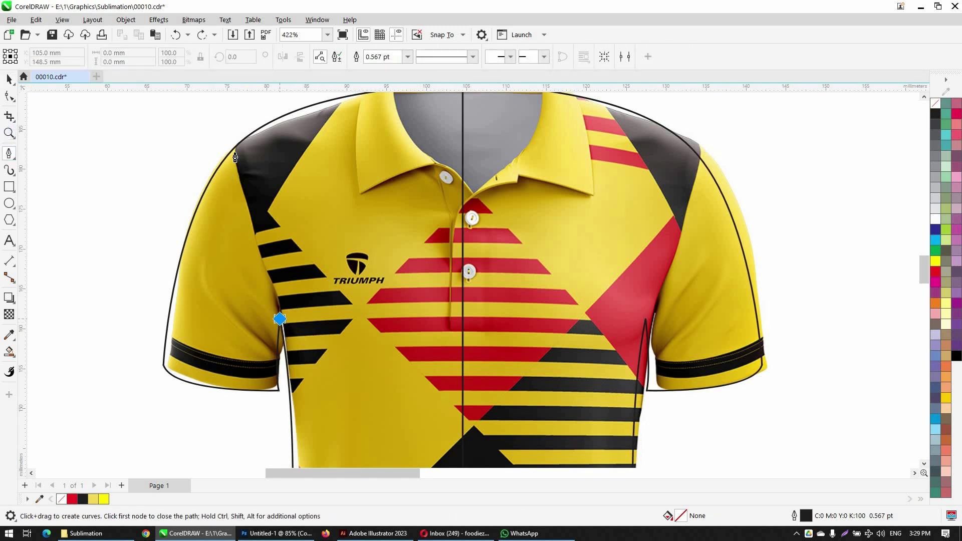
left_click(235, 149)
scroll(192, 171, "down", 2)
key("space")
key("Escape")
Step: Move the half outline with its sleeve seam beside the shirt photo, mirror a copy to the right and weld the body halves
key("F2")
left_click_drag(195, 143, 374, 335)
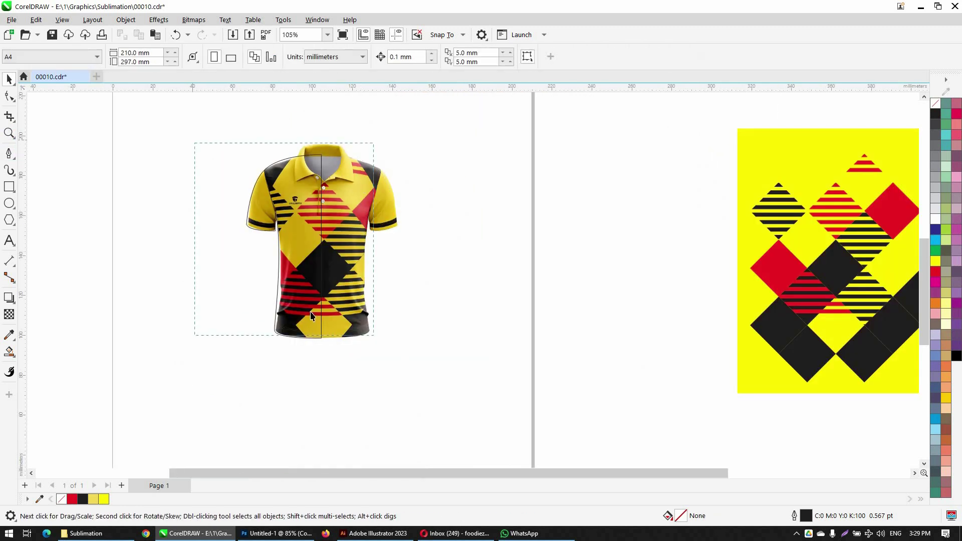
left_click_drag(310, 317, 465, 358)
left_click_drag(283, 246, 515, 247)
right_click(515, 247)
left_click(360, 110)
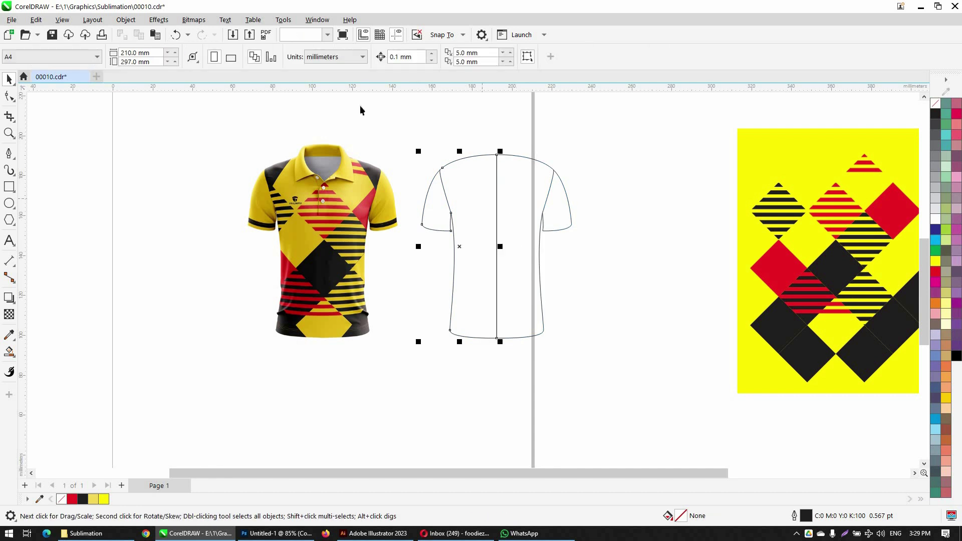
Step: Create filled shapes for both sleeves of the outline with Smart Fill and colour them yellow
left_click(9, 351)
left_click(36, 364)
left_click(435, 203)
left_click(556, 203)
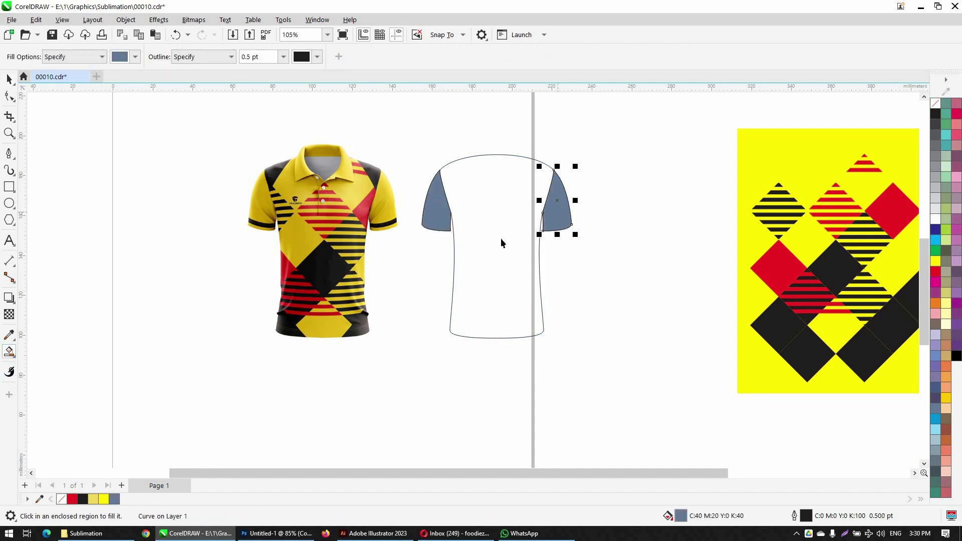
key("space")
left_click(437, 211)
left_click(568, 213, "shift")
left_click(935, 261)
left_click(631, 245)
Step: Trace the left half of the polo shirt's collar as a closed Pen shape about 14 mm wide and 19 mm high
key("F2")
left_click_drag(381, 195, 286, 132)
left_click(9, 154)
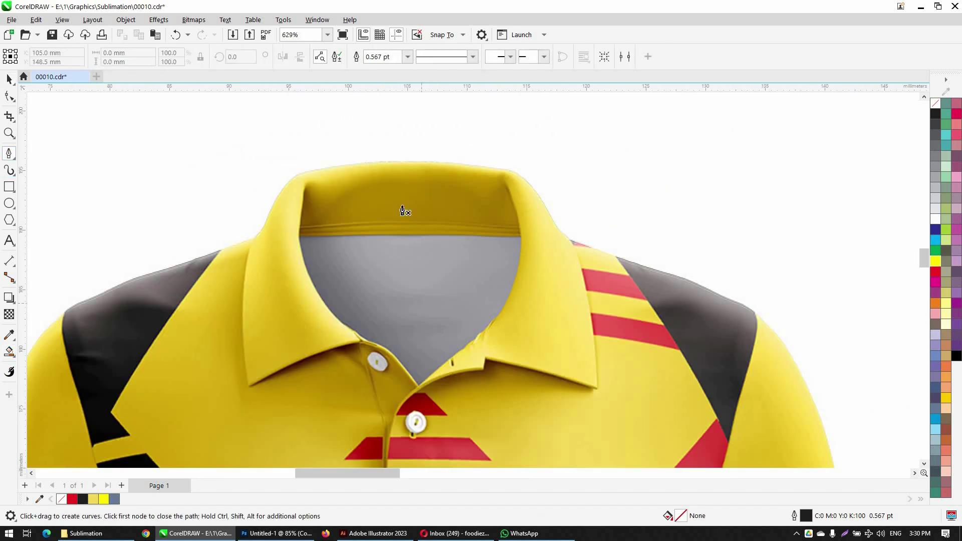
left_click(415, 160)
left_click(415, 368)
left_click_drag(248, 389, 152, 456)
left_click(248, 389)
left_click_drag(277, 200, 327, 137)
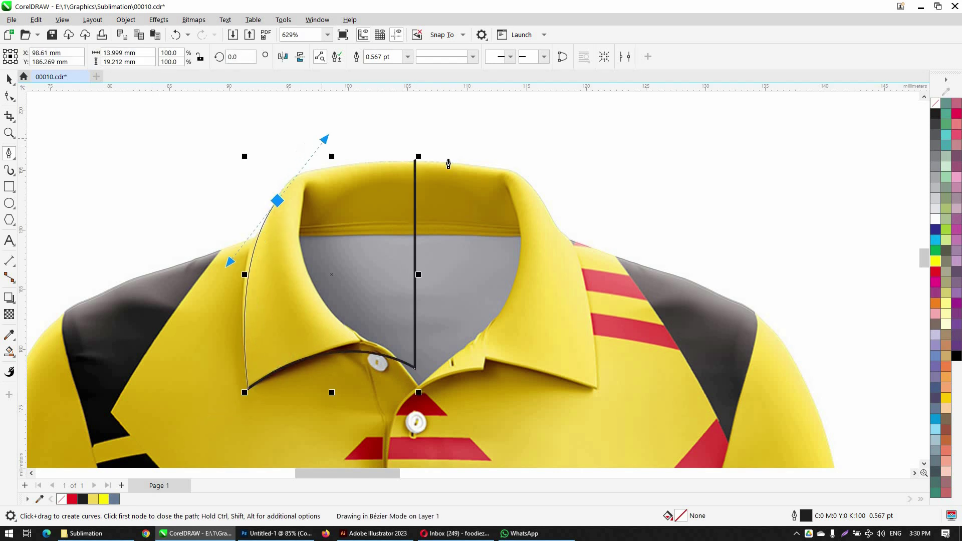
left_click(414, 160)
key("space")
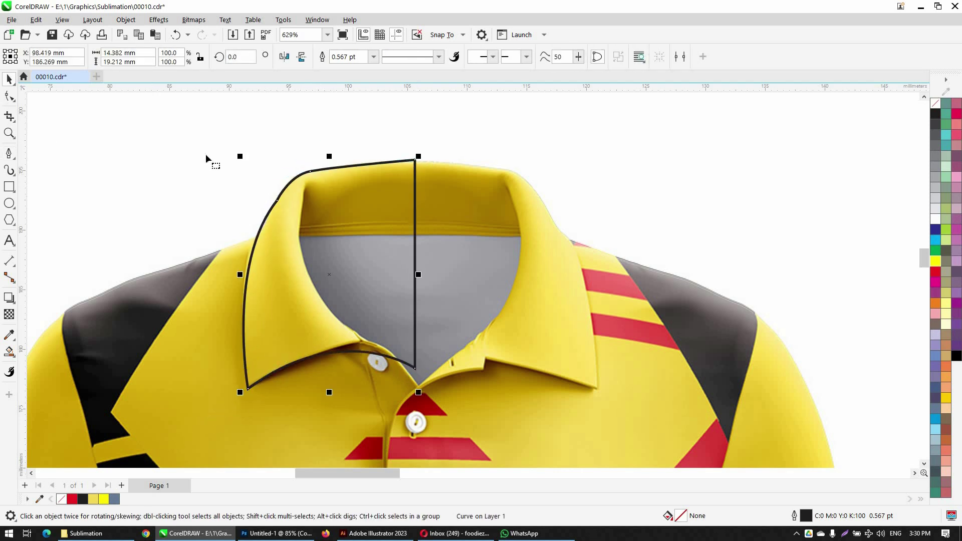
Step: Smooth the collar half's upper-left curve and undo a mirrored transformation of it
key("F10")
key("space")
left_click_drag(240, 274, 435, 273)
key("ctrl+z")
Step: Trace the left half of the neck opening from the centre line along the collar's inner edge to the front point
left_click(9, 153)
left_click(415, 235)
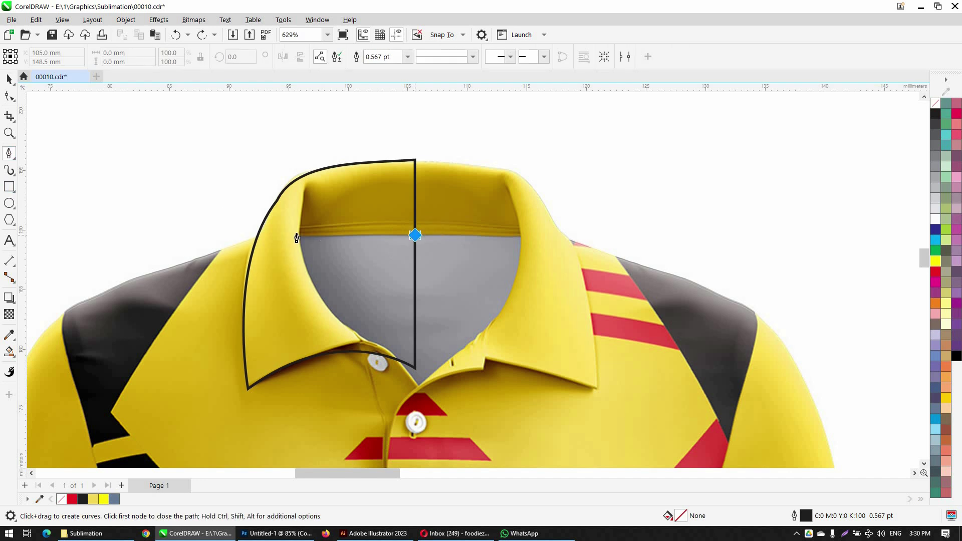
left_click(297, 233)
left_click_drag(358, 333, 414, 361)
double_click(415, 368)
Step: Adjust the nodes on the neck opening's lower curve to follow the collar's inner edge
left_click(309, 173)
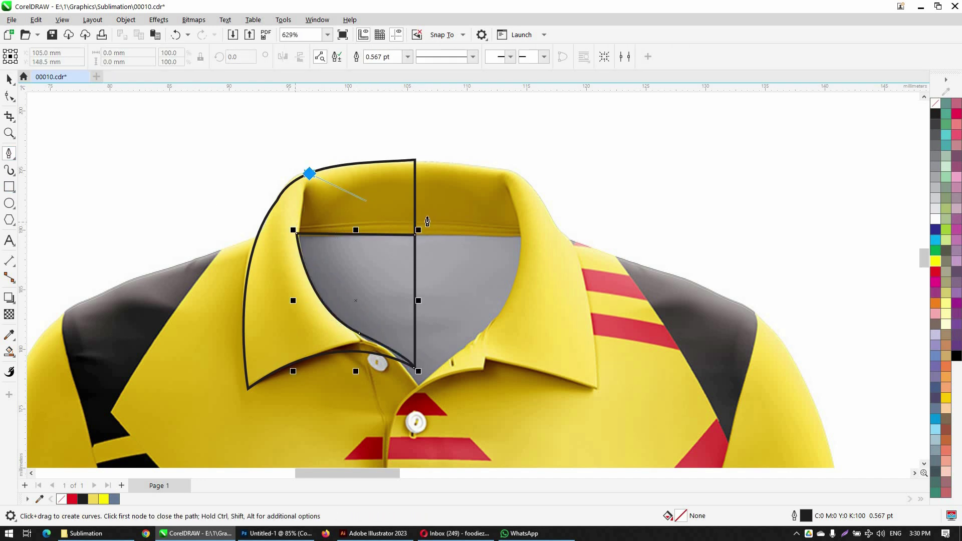
left_click(9, 79)
left_click_drag(255, 141, 421, 280)
key("a")
key("F10")
left_click(361, 346)
left_click_drag(357, 345, 366, 347)
Step: Draw the left collar fold line from the neck opening's upper corner to the collar's top edge
key("F3")
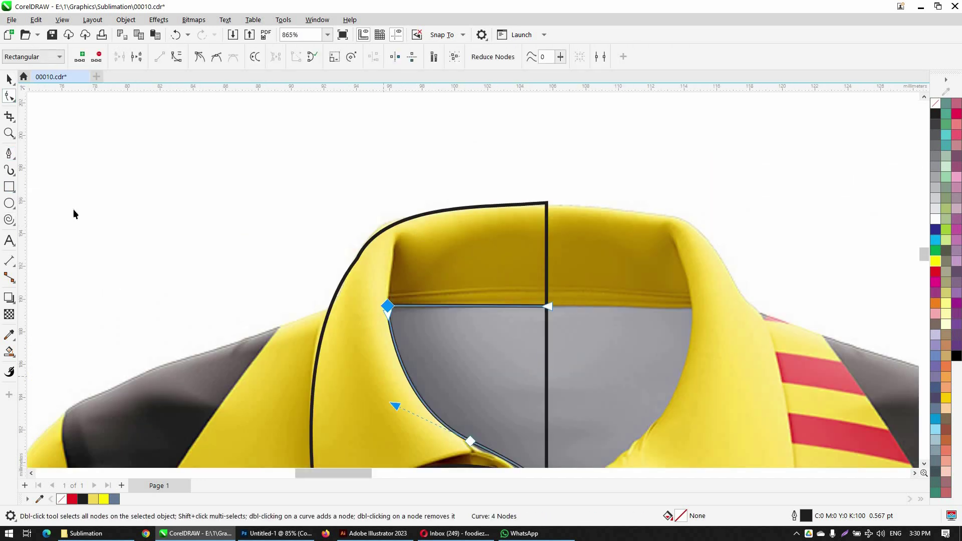
left_click(73, 210)
left_click(10, 153)
left_click(387, 305)
left_click_drag(400, 223, 417, 208)
Step: Mirror a copy of the collar half to the right and move the complete collar above and between the photo and shirt outline
scroll(400, 202, "down", 2)
left_click(9, 79)
left_click_drag(350, 175, 501, 305)
left_click_drag(374, 241, 499, 241)
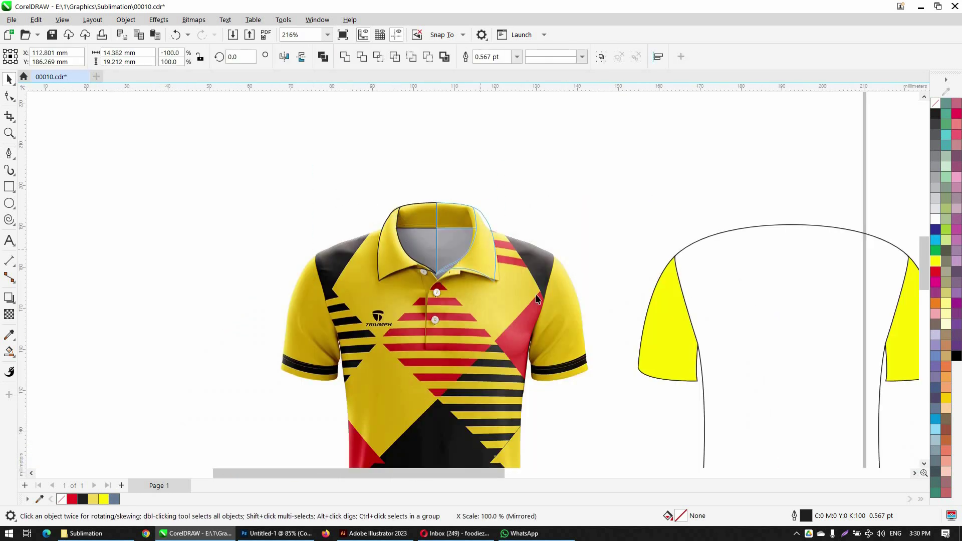
left_click_drag(345, 173, 531, 311)
left_click_drag(469, 250, 653, 209)
left_click(829, 296)
Step: Create filled shapes for the collar's left and right sides with Smart Fill, including the narrow sliver near the front point
key("F3")
left_click_drag(541, 302, 234, 170)
left_click(9, 351)
left_click(493, 258)
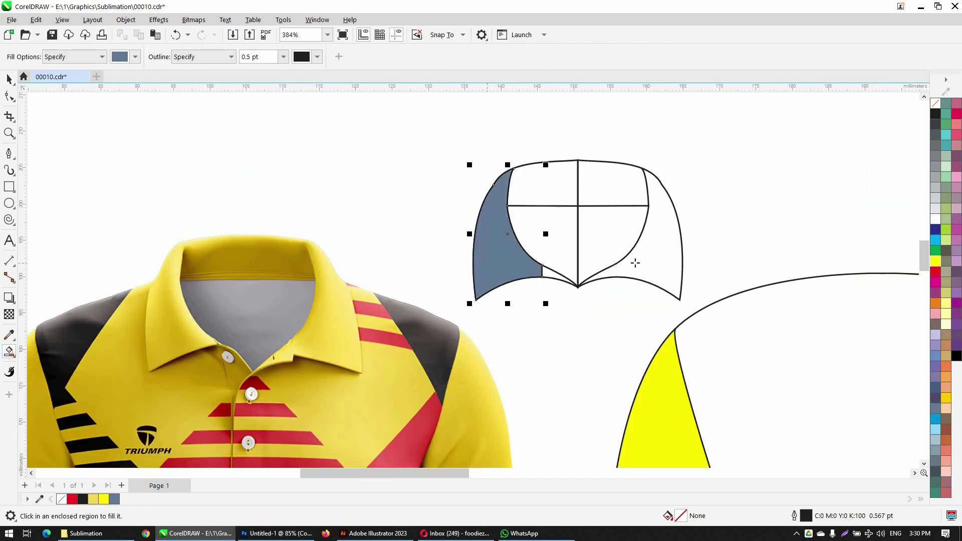
left_click(656, 260)
key("F2")
left_click_drag(607, 306, 508, 247)
left_click(430, 275)
Step: Create filled shapes for the halves of the neck opening and inner back band with Smart Fill
key("F3")
key("F3")
left_click(480, 208)
left_click(546, 143)
left_click(410, 190)
key("F3")
left_click(9, 79)
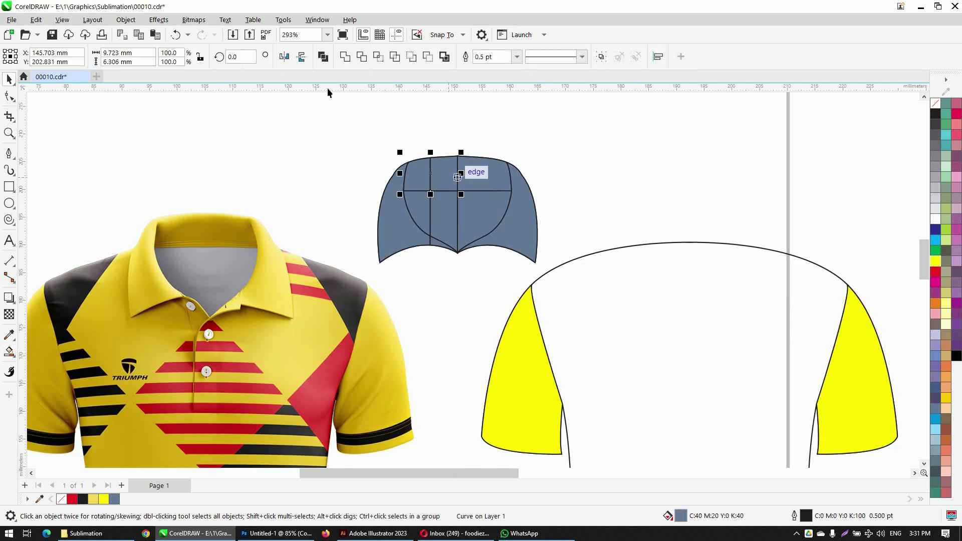
Step: Weld the split collar pieces into a single neck opening, inner back band and outer collar
left_click(611, 160)
left_click(444, 221)
left_click(418, 210, "shift")
left_click(345, 56)
left_click_drag(503, 283, 411, 192)
left_click(324, 303)
left_click(397, 292, "shift")
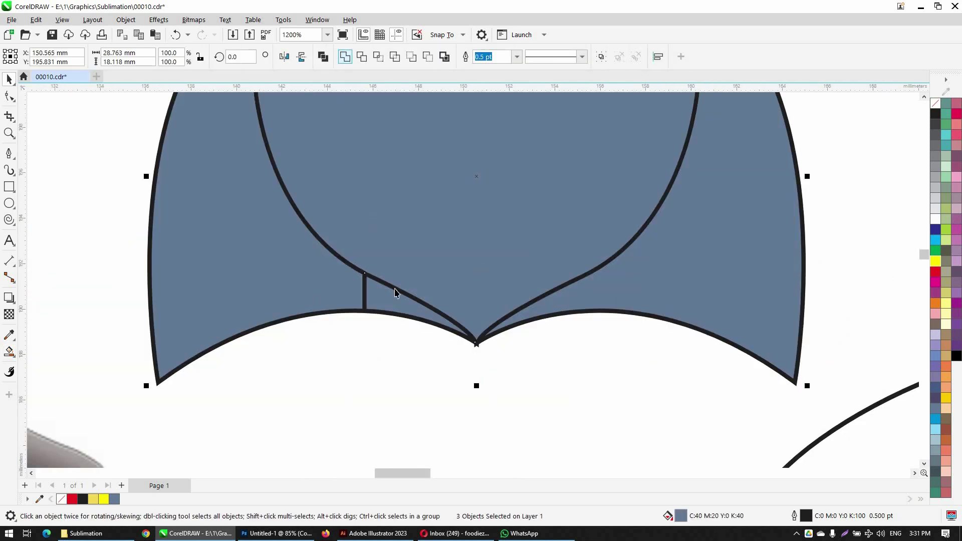
left_click(344, 57)
Step: Group the collar pieces and place them centred on the shirt outline's neckline
left_click_drag(346, 225, 460, 310)
key("ctrl+g")
left_click_drag(423, 282, 542, 310)
left_click(537, 322, "shift")
Step: Fill the neck opening with light grey and the outer collar with yellow
left_click(525, 306, "ctrl")
left_click(935, 187)
key("F2")
left_click_drag(664, 366, 205, 202)
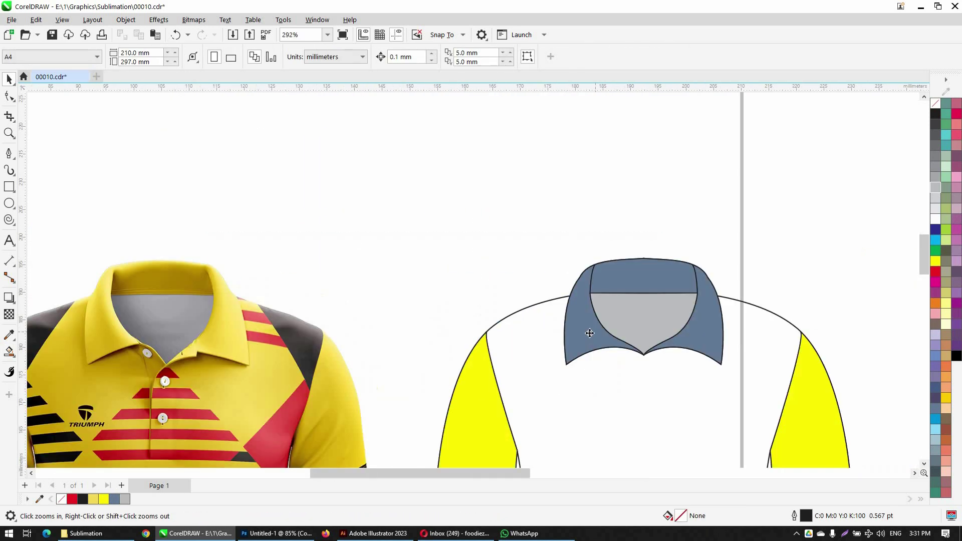
left_click(590, 335, "ctrl")
left_click(935, 261)
Step: Fill the collar's inner back band with golden yellow
left_click(796, 235)
left_click(644, 277, "ctrl")
left_click(945, 398)
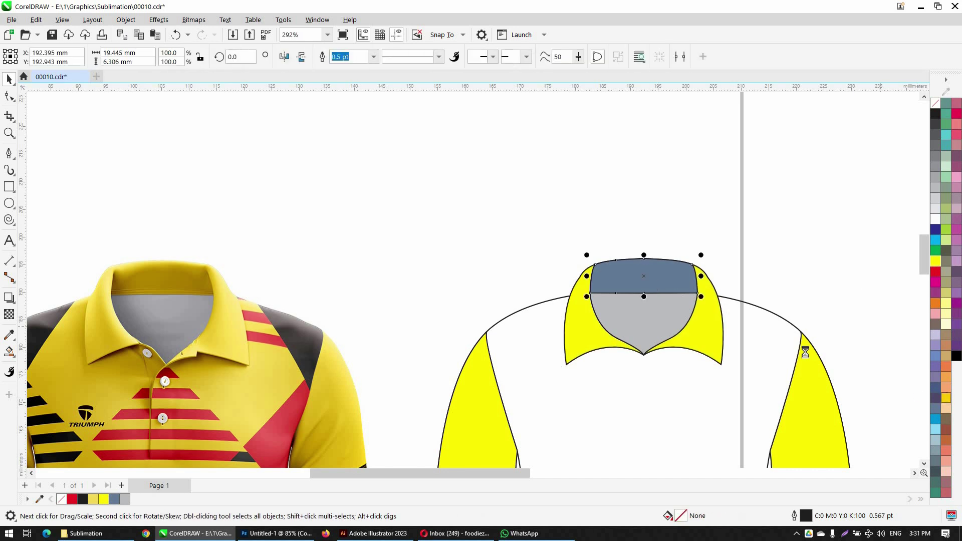
left_click(382, 204)
Step: Group the coloured diamonds and stripes and move them onto the shirt outline, behind the sleeves and collar
scroll(519, 198, "down", 1)
scroll(386, 206, "down", 2)
key("F2")
left_click_drag(629, 322, 329, 173)
key("F2")
left_click_drag(509, 155, 808, 413)
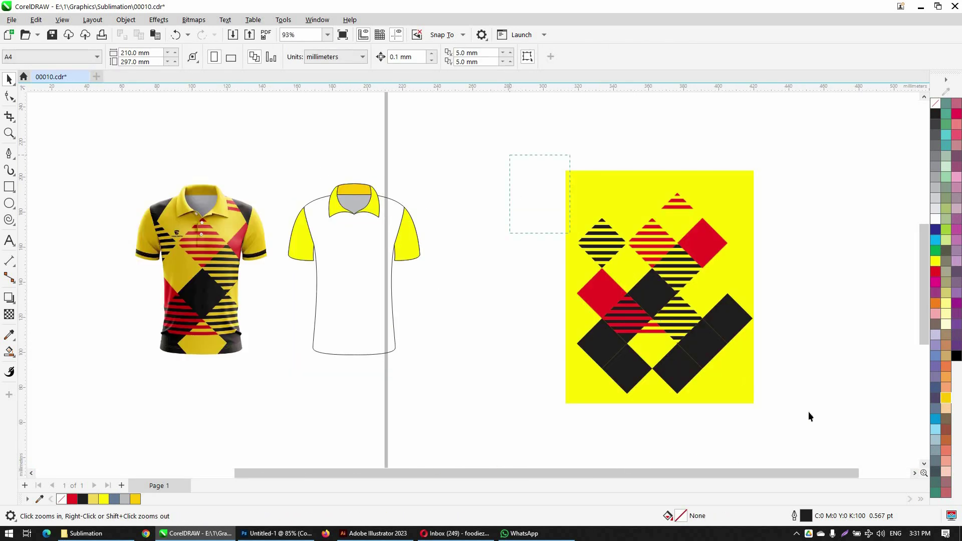
left_click_drag(401, 366, 395, 365)
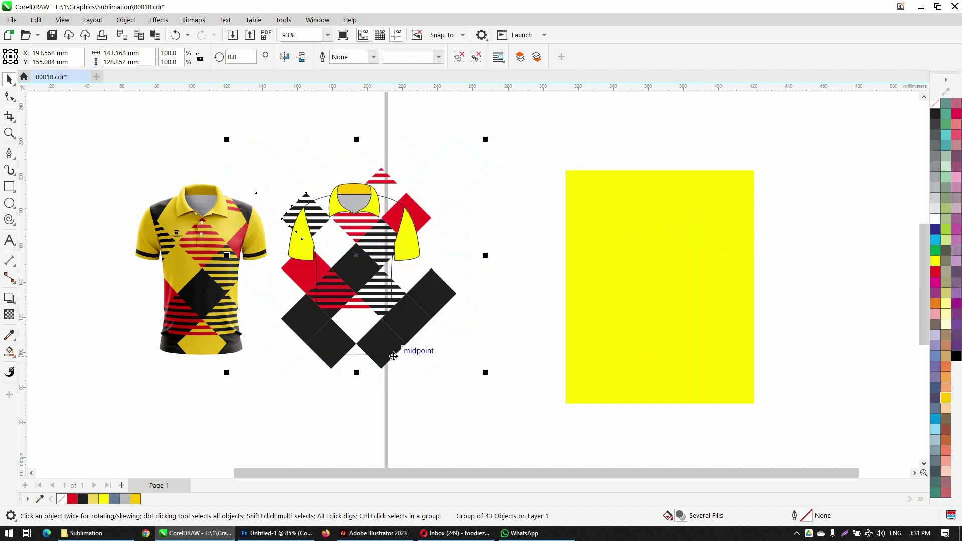
Step: Fill the shirt body outline with pure yellow
left_click(360, 328)
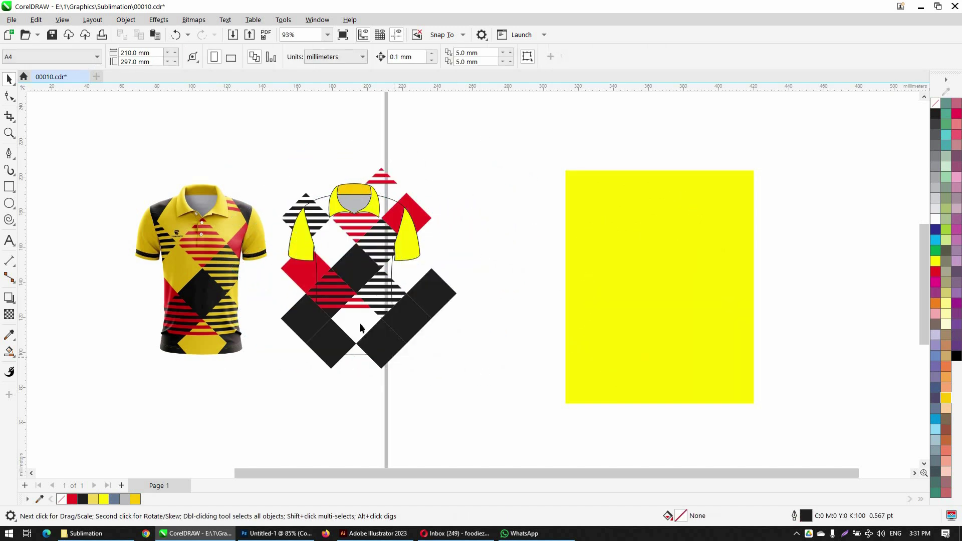
left_click(361, 324)
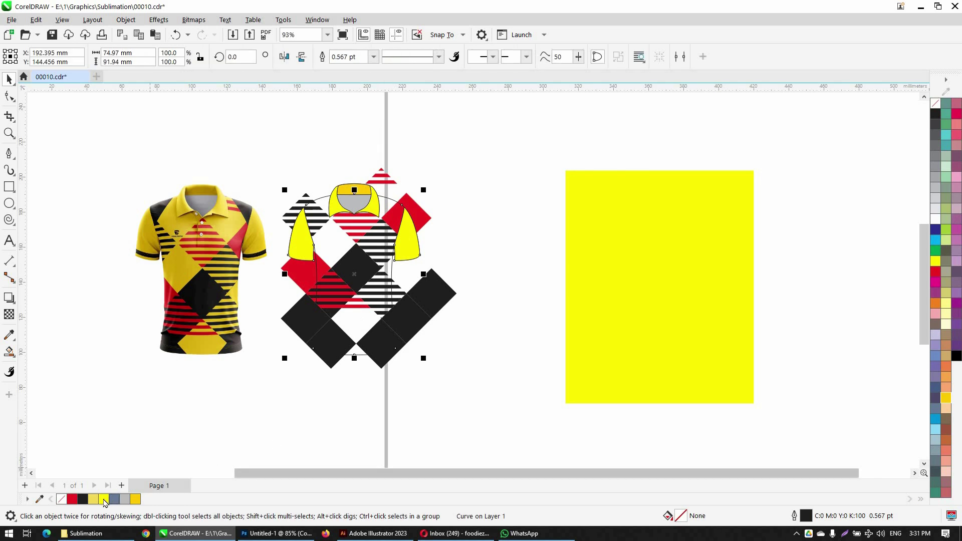
Step: Try to PowerClip the diamond pattern group inside the yellow shirt body
left_click(447, 299)
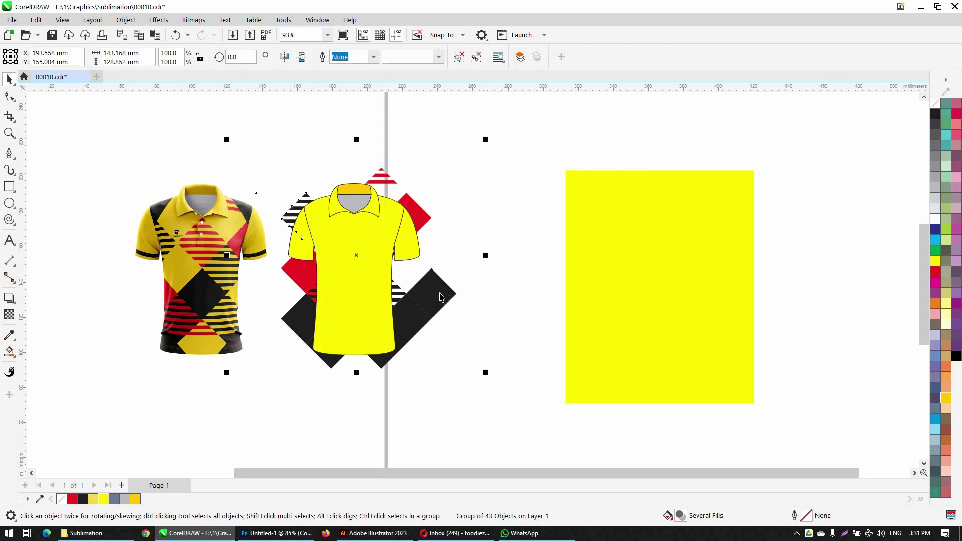
right_click(430, 315)
left_click(463, 322)
left_click(388, 295)
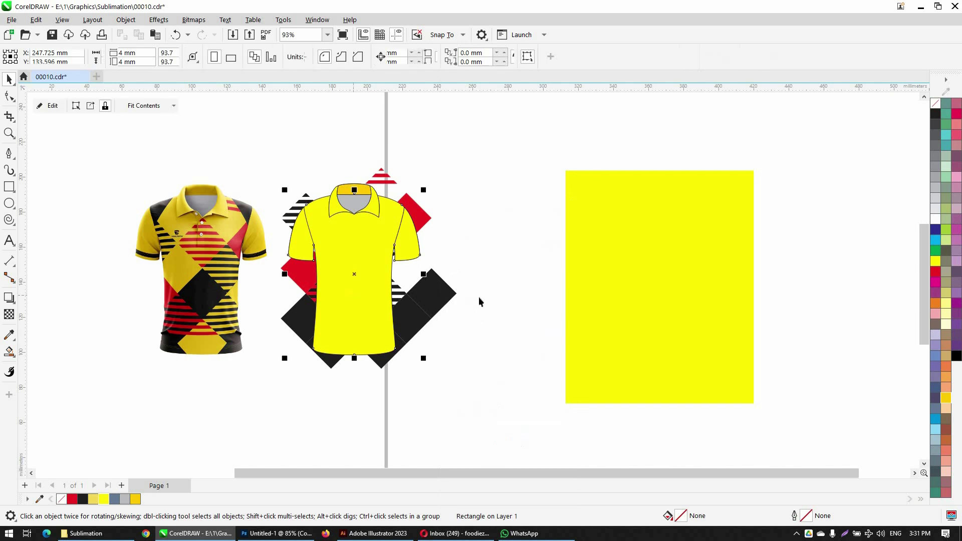
Step: Place the diamond pattern group inside the yellow shirt body using PowerClip
left_click(440, 293)
right_click(441, 295)
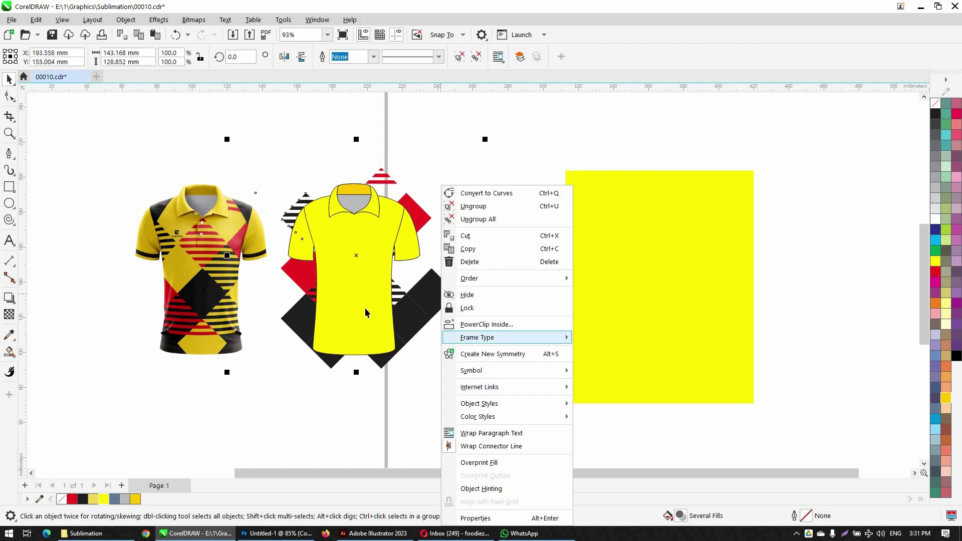
left_click(464, 324)
left_click(354, 303)
left_click(420, 241)
scroll(420, 241, "down", 1)
key("F2")
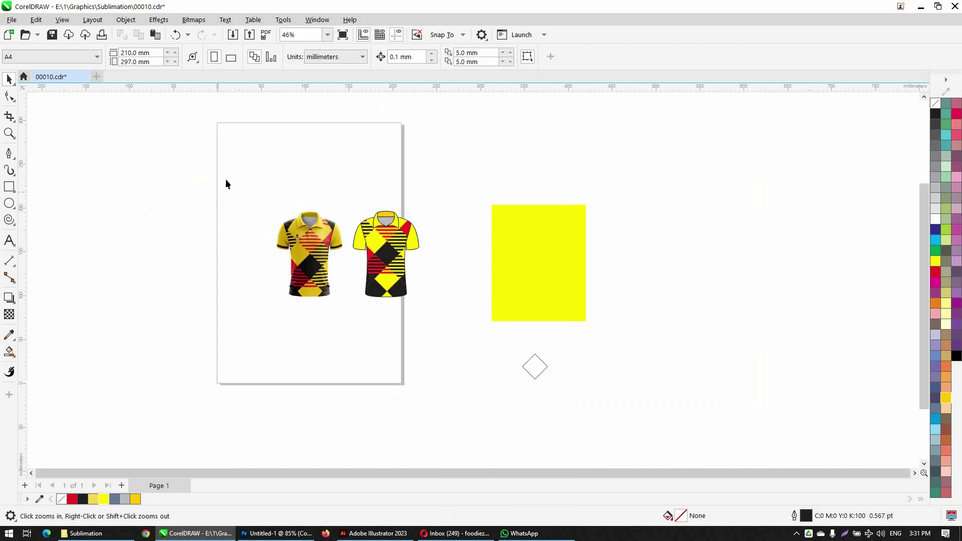
Step: Shift the clipped diamond pattern group down inside the yellow shirt body to line it up with the reference shirt, and finish editing the PowerClip
left_click_drag(229, 194, 472, 325)
left_click(573, 387)
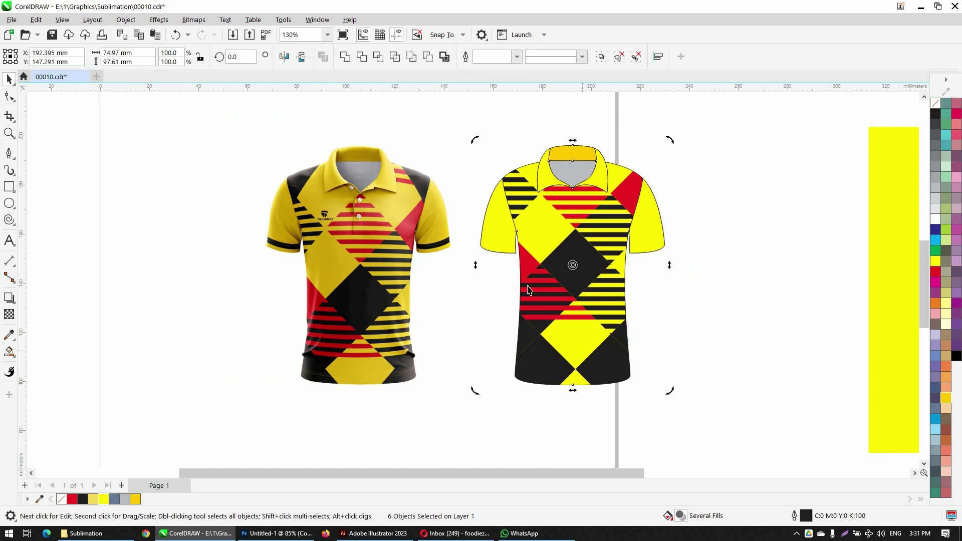
scroll(528, 288, "up", 1)
double_click(582, 277)
left_click(579, 294)
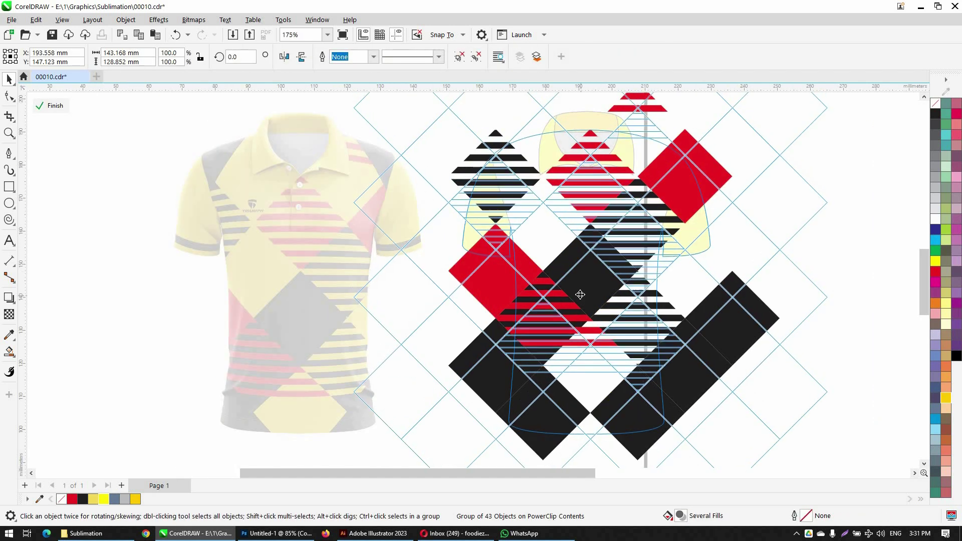
left_click_drag(579, 294, 579, 306)
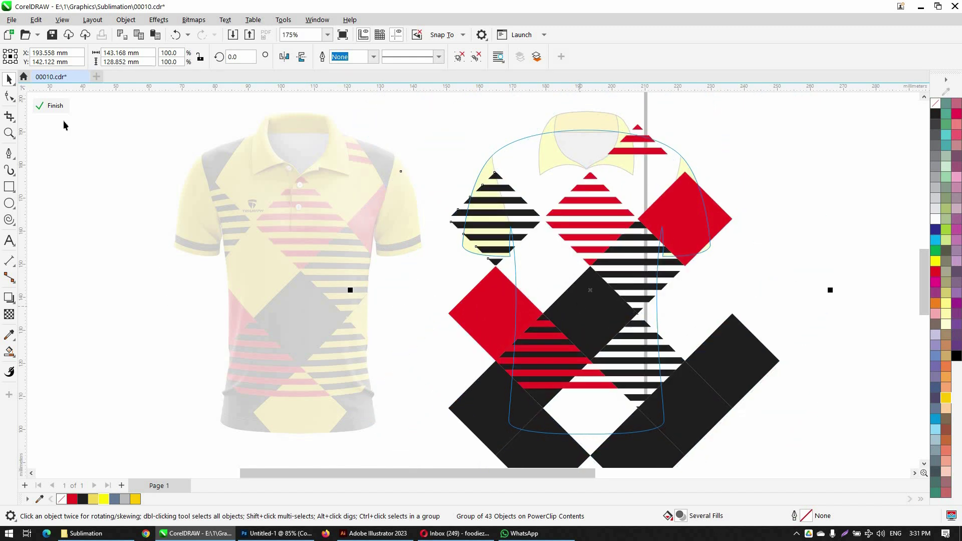
left_click(56, 104)
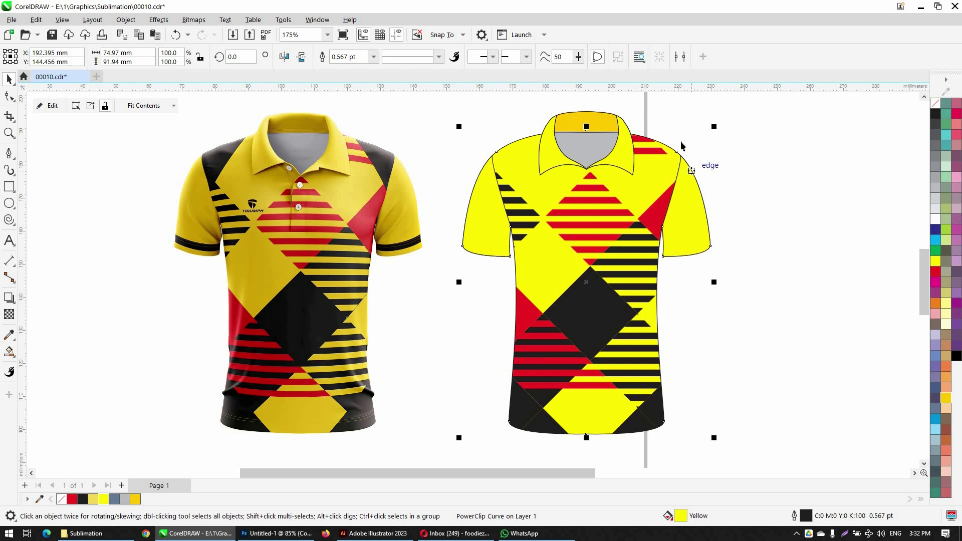
Step: Edit the shirt body's PowerClip contents and fill the unfilled diamonds at both shoulders with black, leaving them without outlines
double_click(527, 176)
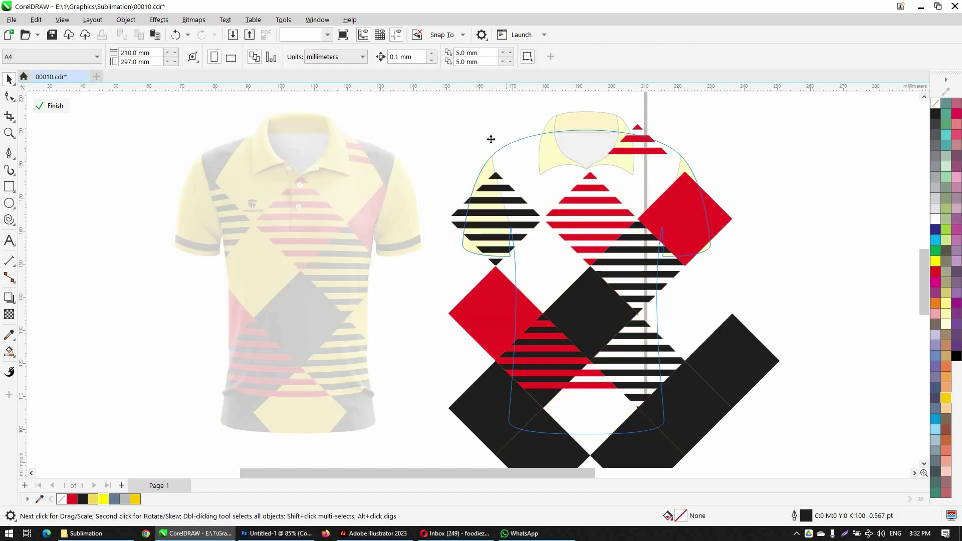
left_click(494, 133, "ctrl")
left_click(936, 118)
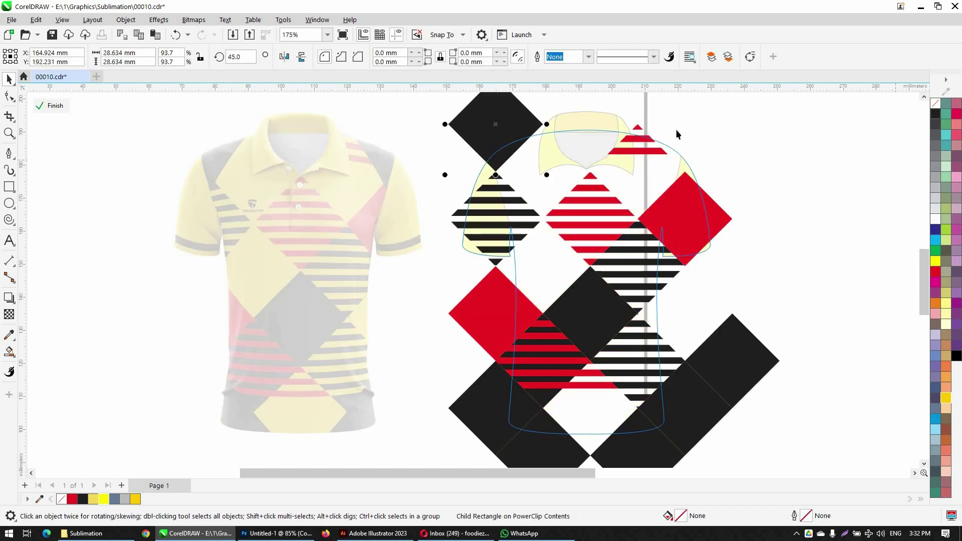
left_click(677, 129, "ctrl")
left_click(935, 115)
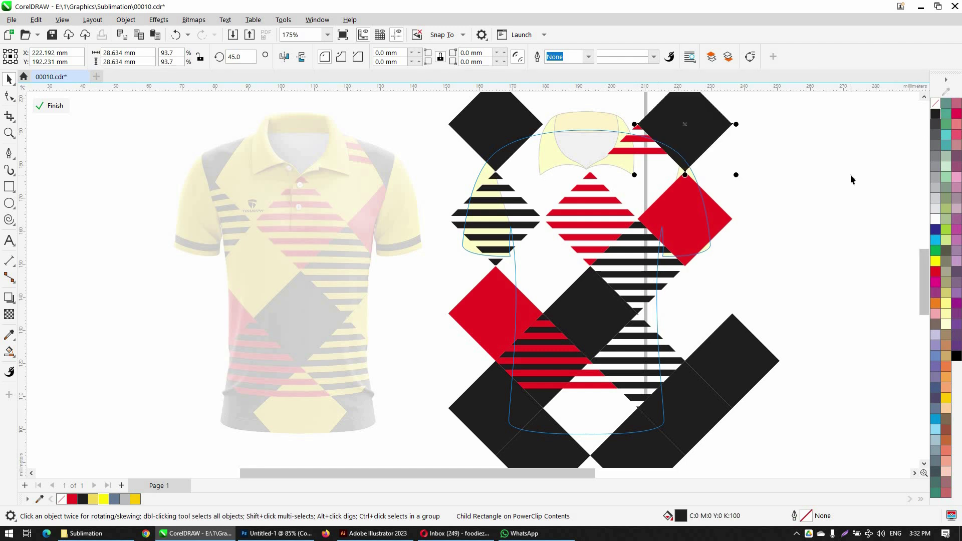
left_click(850, 176, "ctrl")
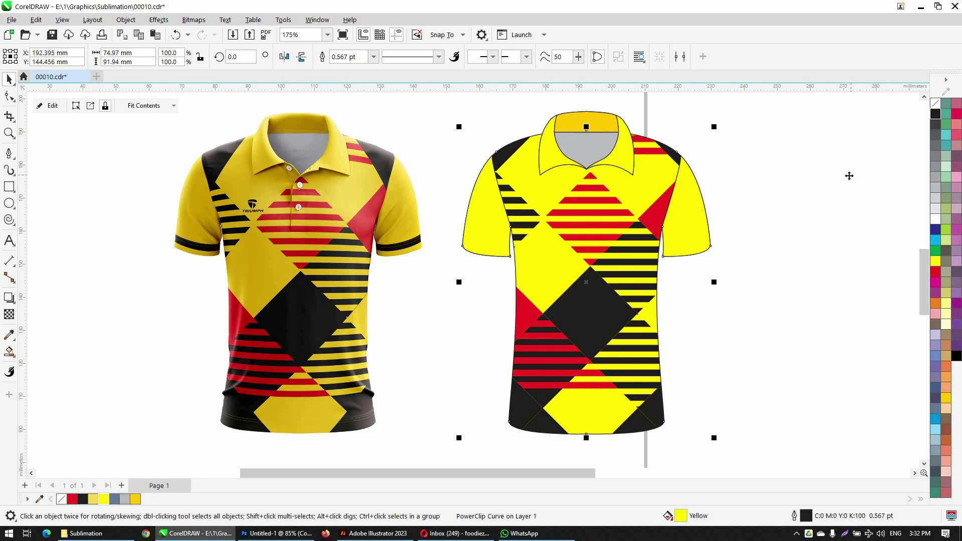
left_click(849, 176)
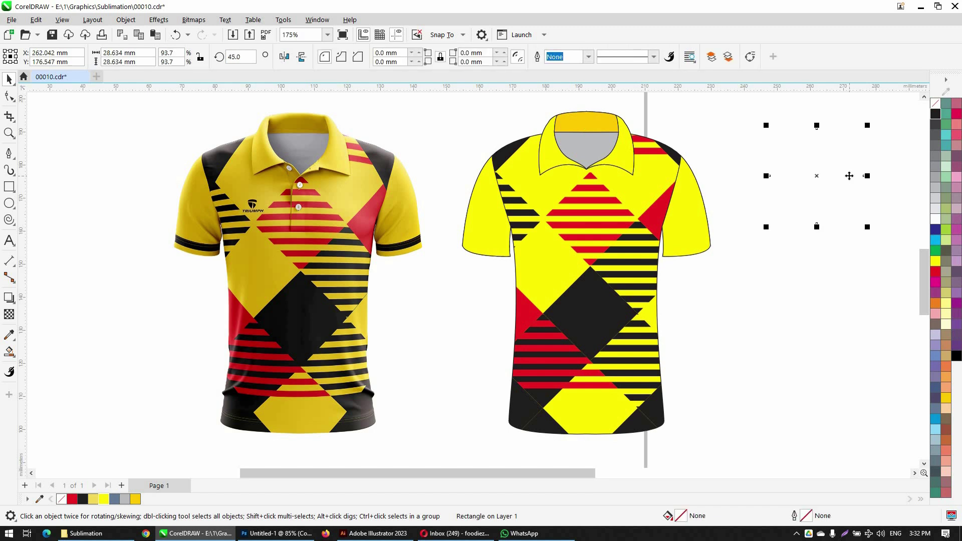